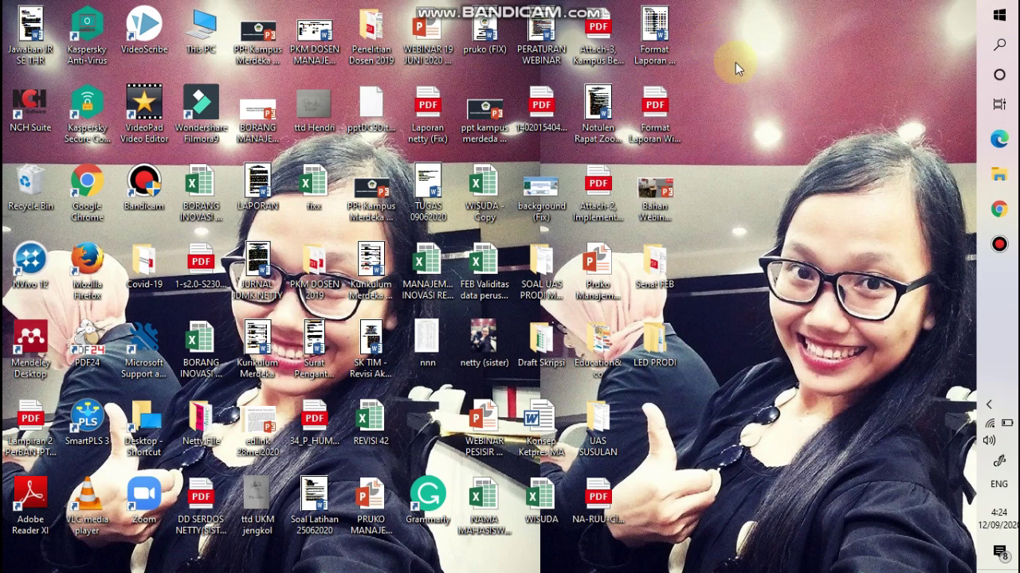
Step: Switch to Chrome, log in to SIJALI with the prefilled credentials, and open the details of the draft JAD proposal
left_click(1008, 212)
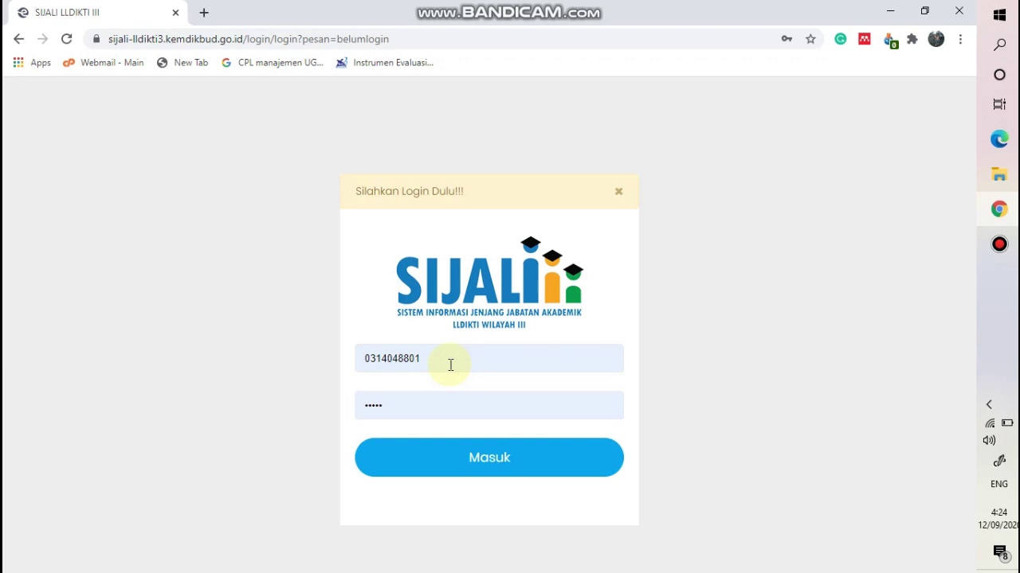
left_click(464, 461)
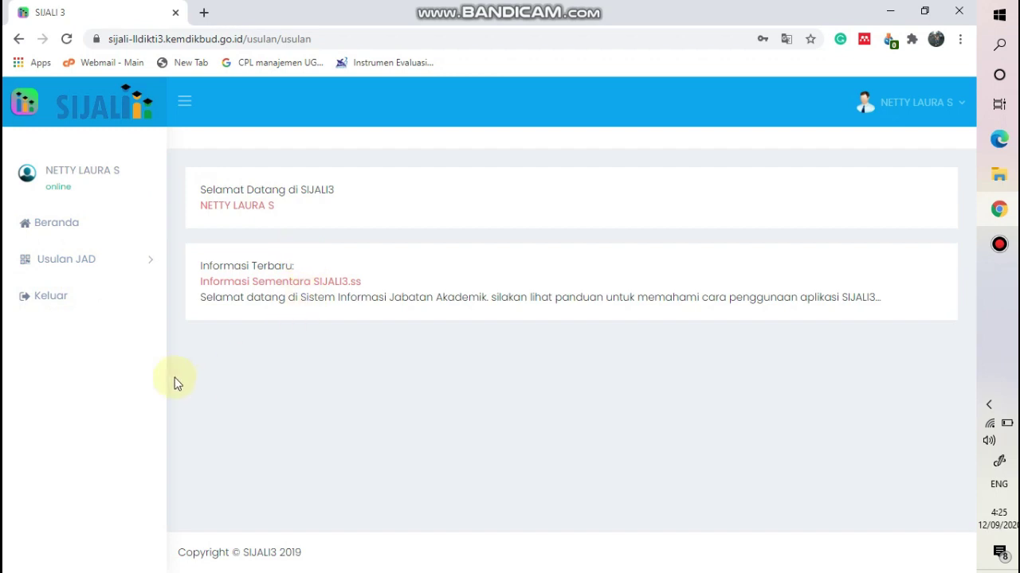
left_click(82, 268)
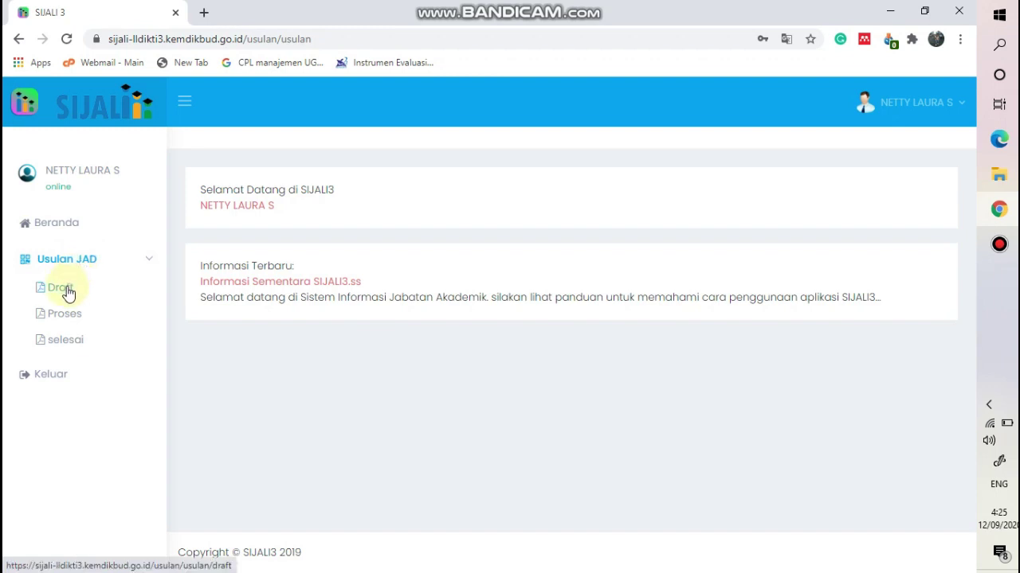
left_click(67, 291)
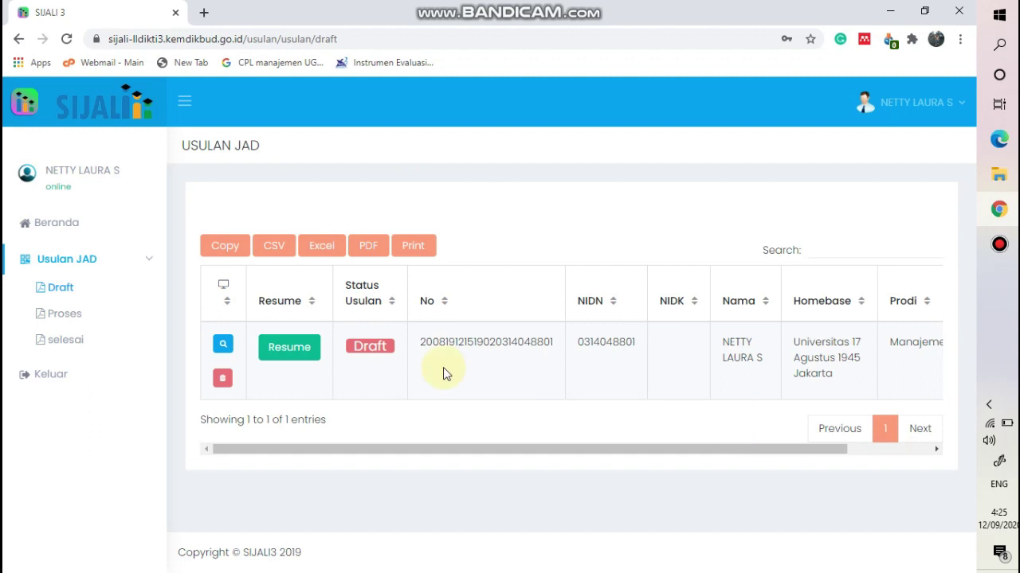
left_click(227, 348)
left_click(227, 347)
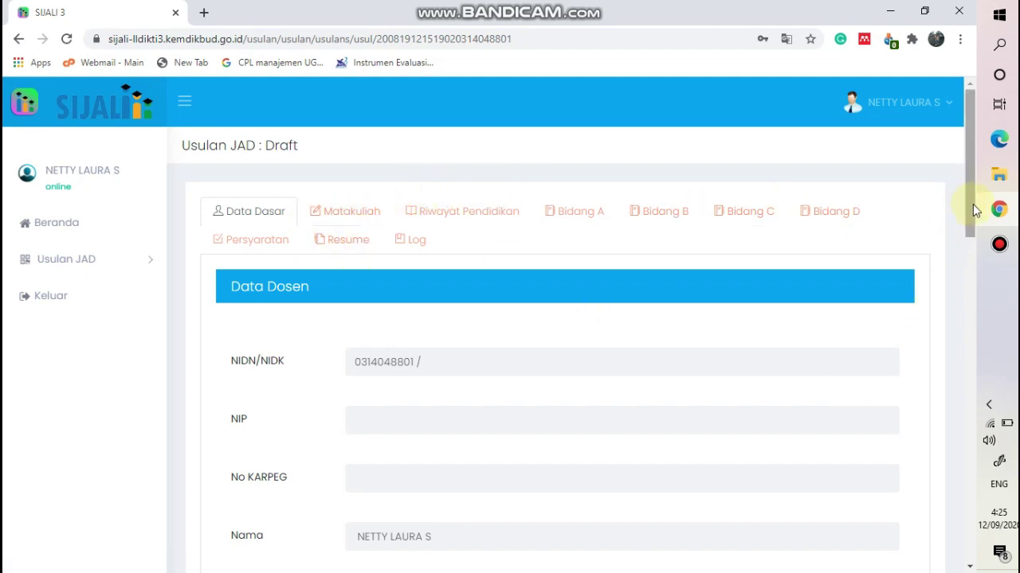
Step: Review the lecturer's basic data in the draft, from the NIDN/NIDK field through previous position and education to JAD Usulan
left_click_drag(972, 204, 965, 257)
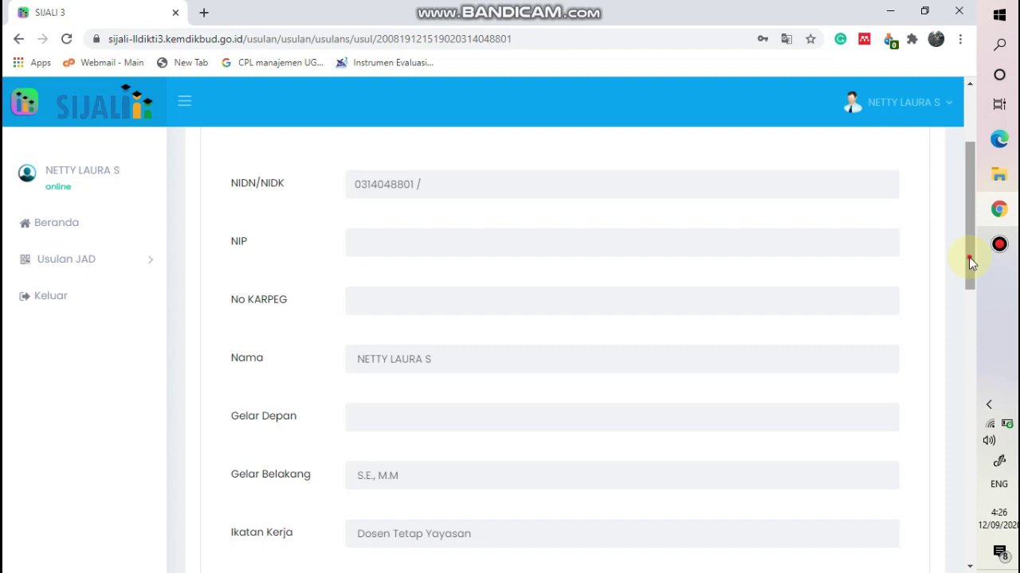
left_click_drag(969, 256, 973, 337)
left_click(570, 372)
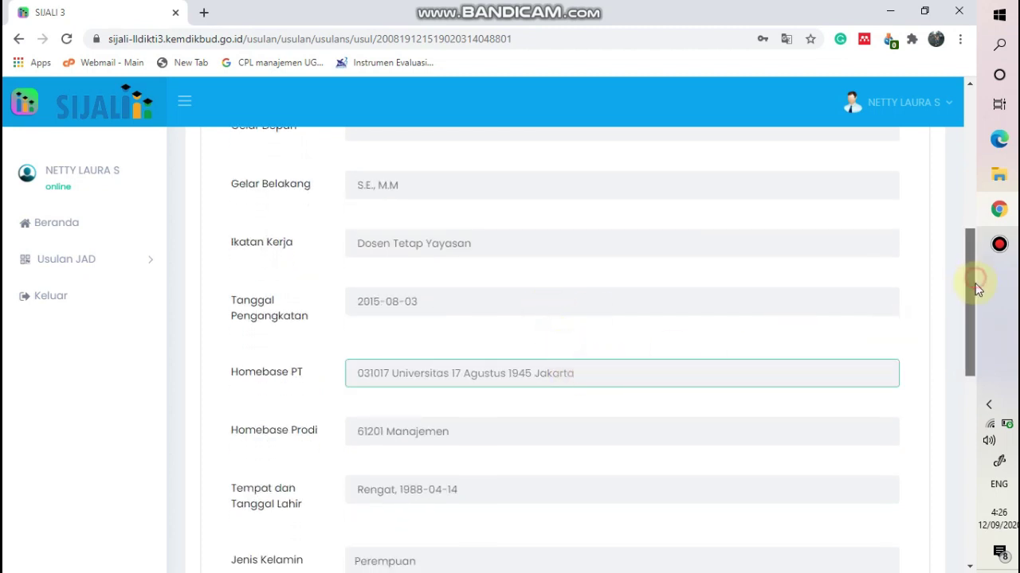
left_click_drag(974, 284, 985, 385)
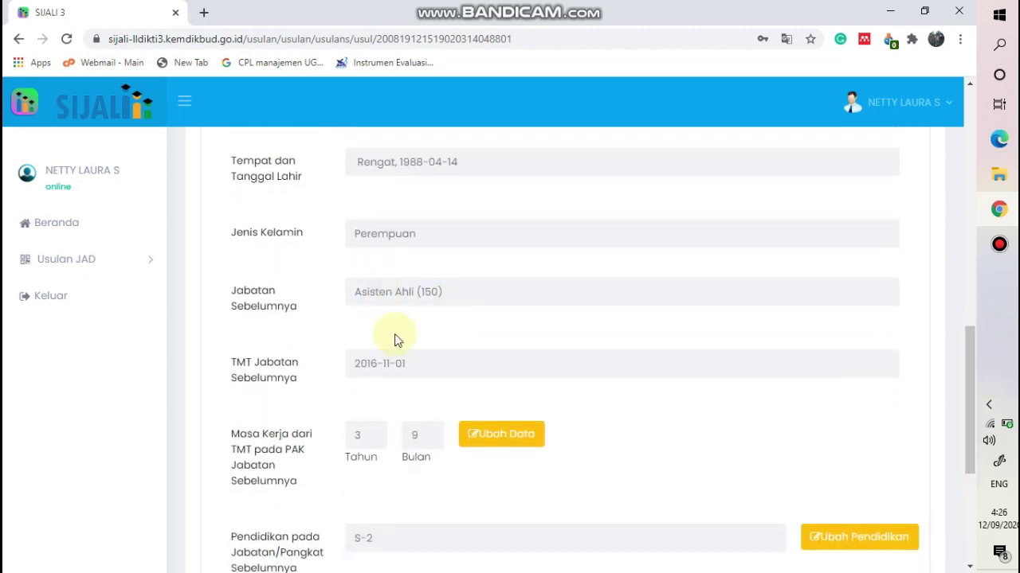
left_click(418, 367)
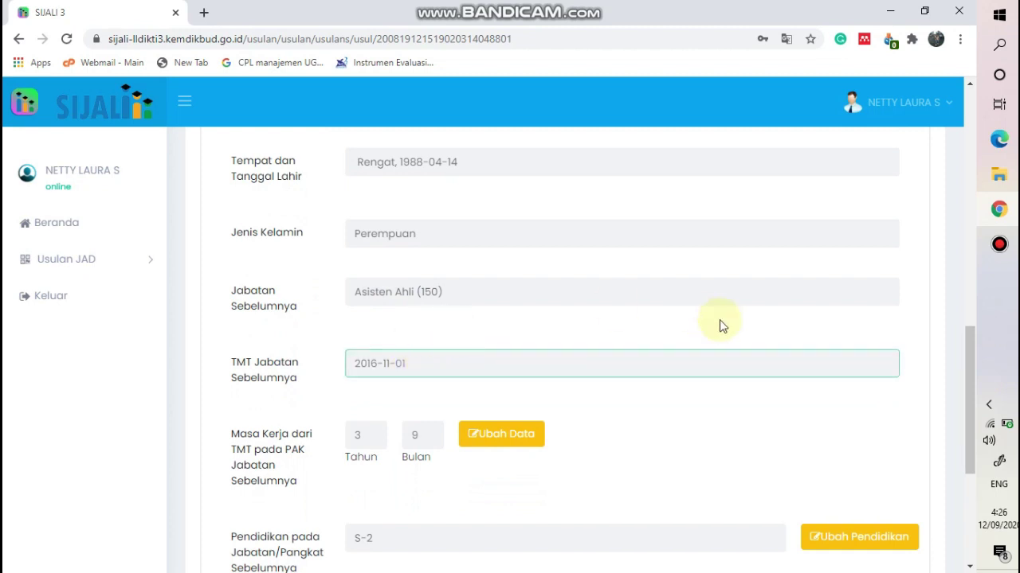
left_click_drag(965, 341, 970, 400)
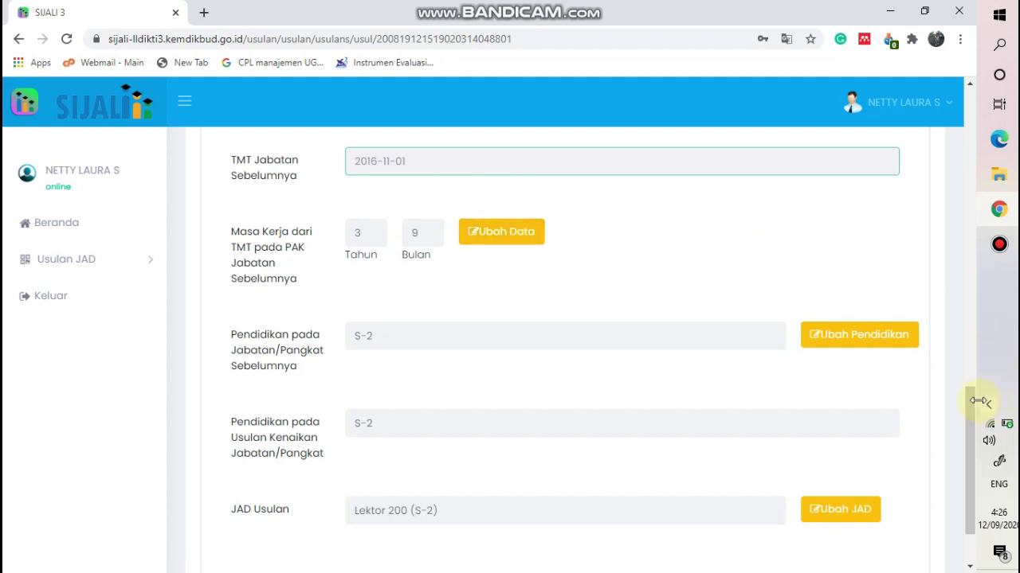
left_click_drag(971, 406, 986, 442)
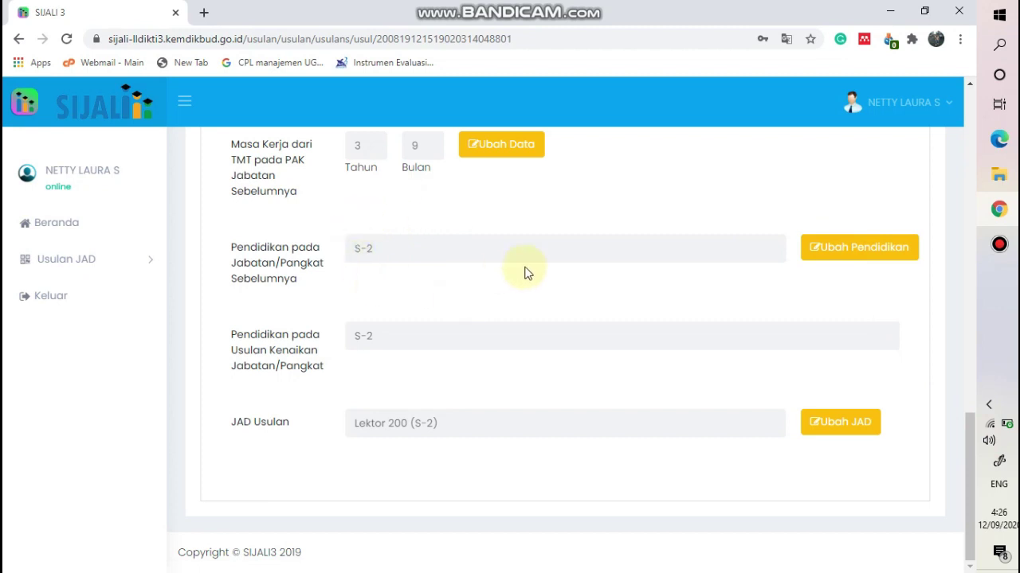
left_click(970, 424)
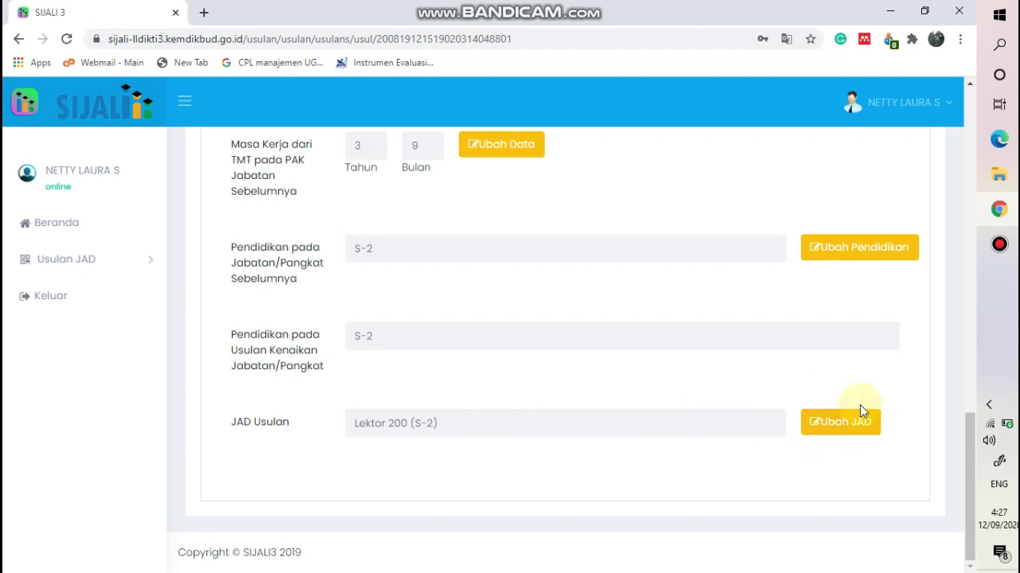
left_click(813, 419)
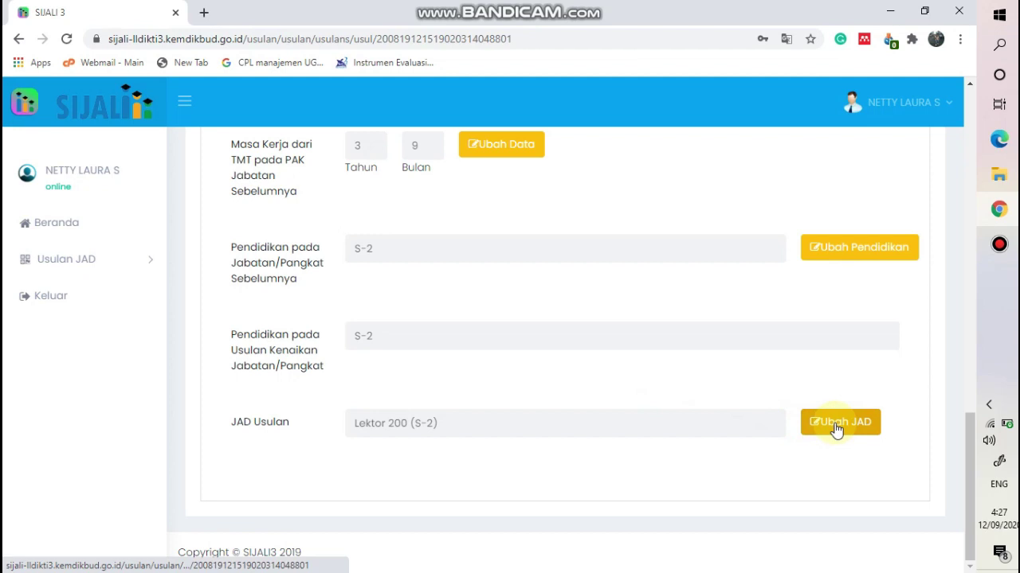
left_click(969, 440)
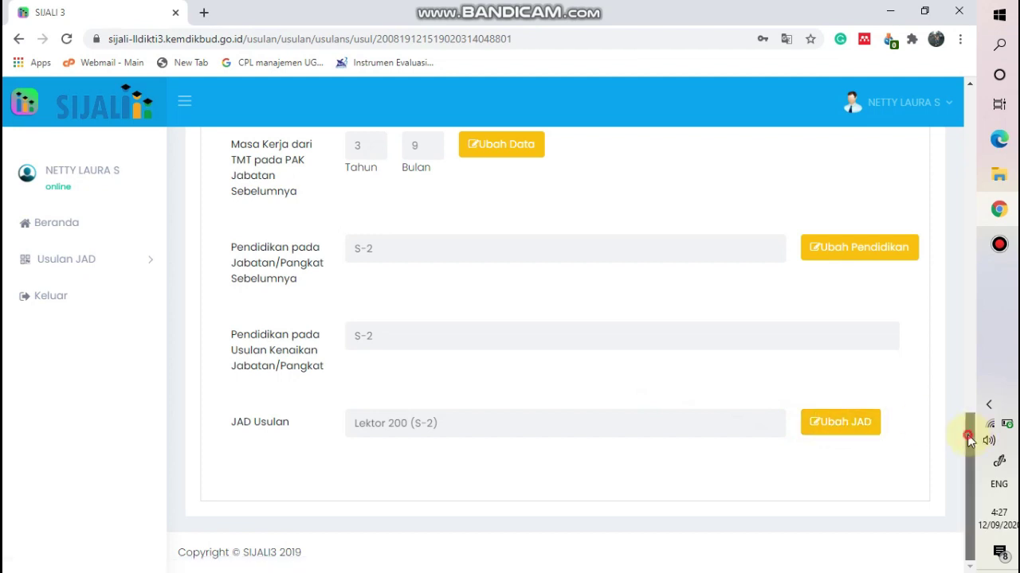
left_click_drag(968, 440, 983, 130)
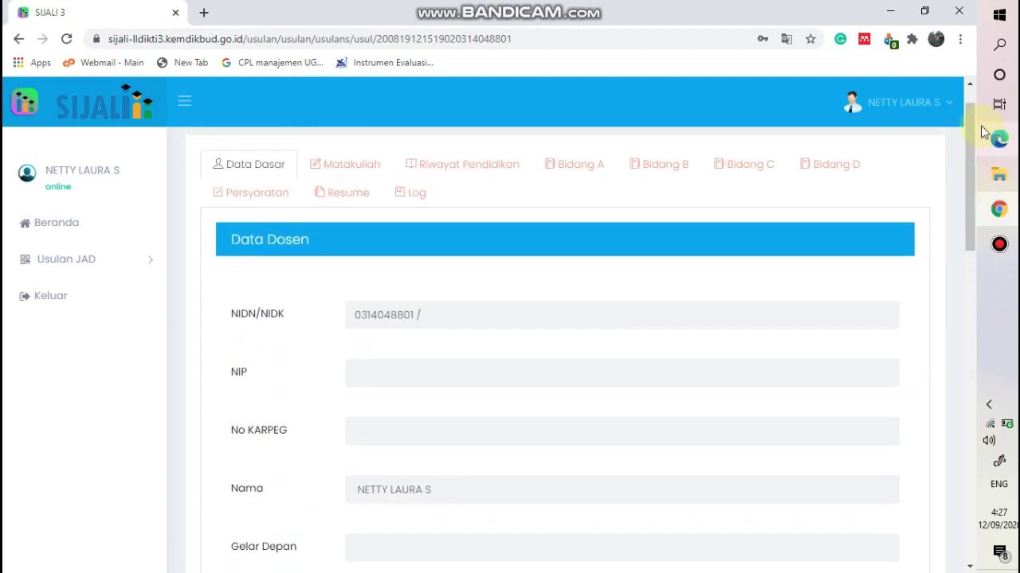
Step: Review the list of taught courses in the Matakuliah section of the draft
left_click(355, 169)
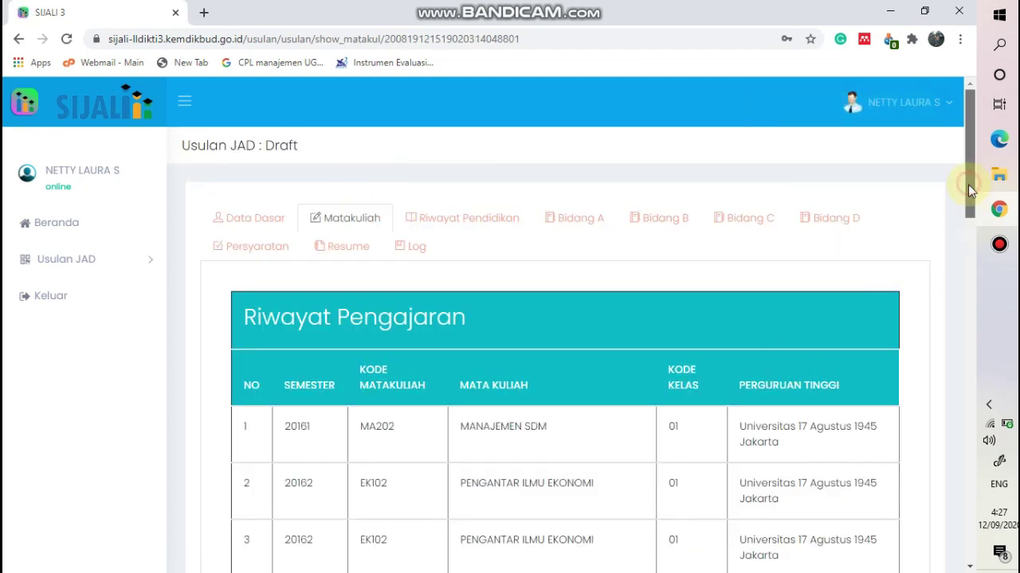
left_click_drag(968, 184, 959, 343)
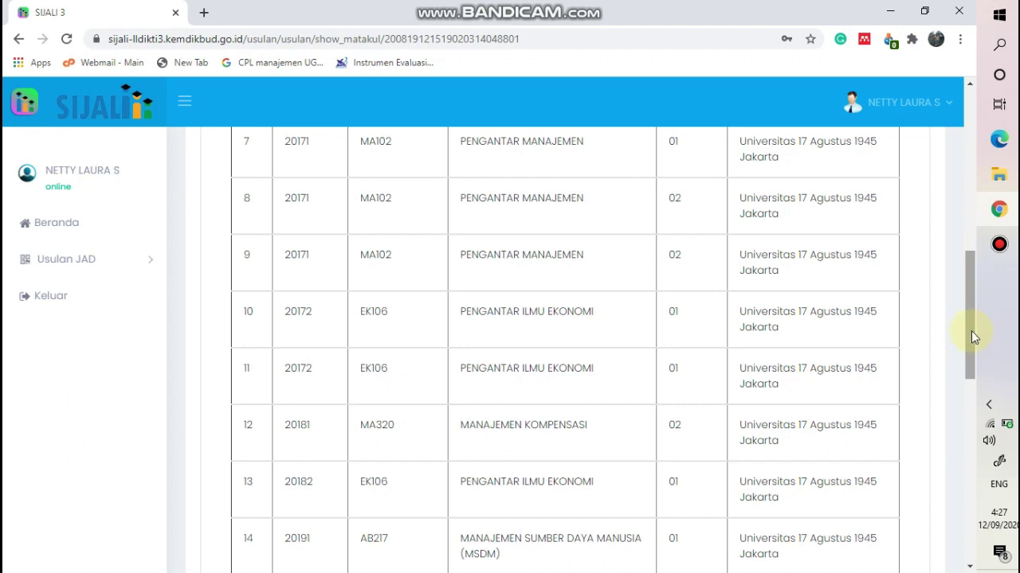
left_click_drag(971, 331, 987, 150)
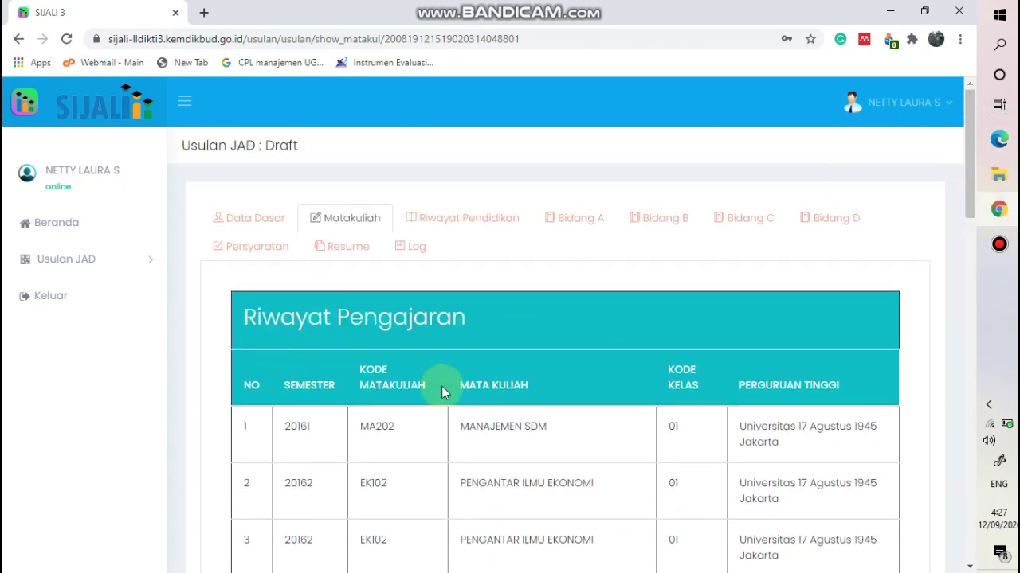
Step: Review the Riwayat Pendidikan section and view the diploma issue date form for the S-1 entry without changing it
left_click(469, 222)
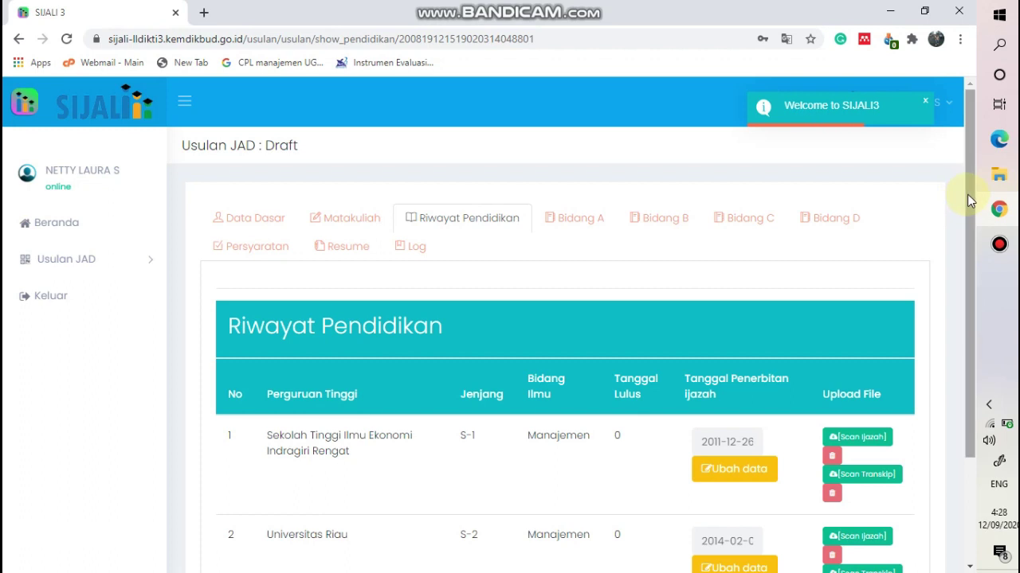
left_click_drag(967, 194, 957, 348)
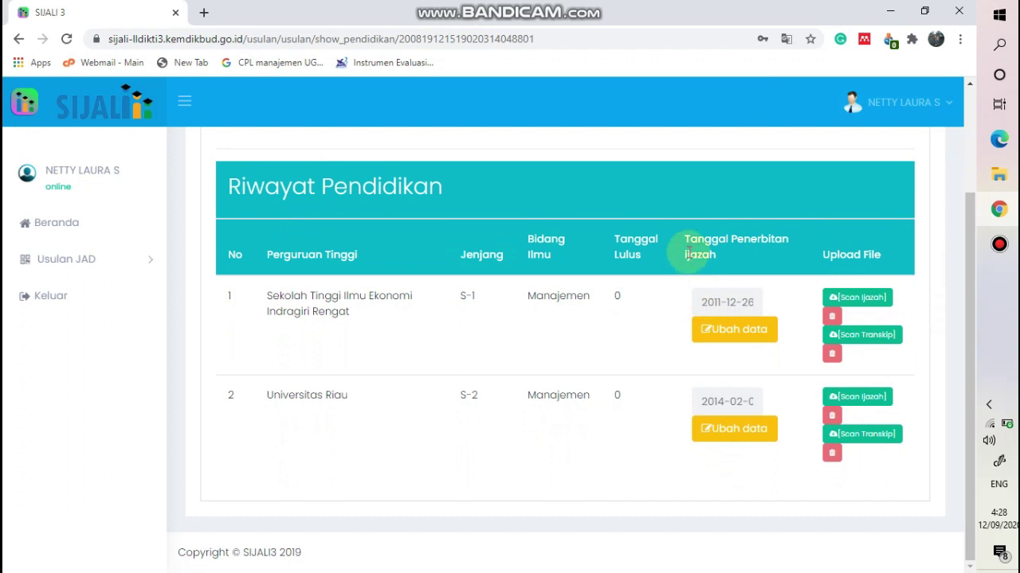
left_click(747, 341)
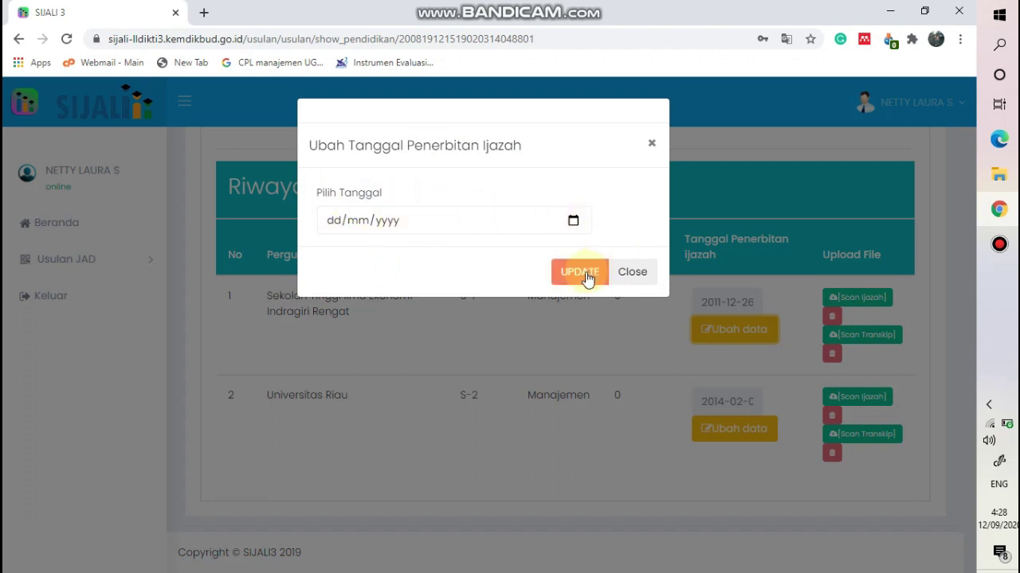
left_click(632, 272)
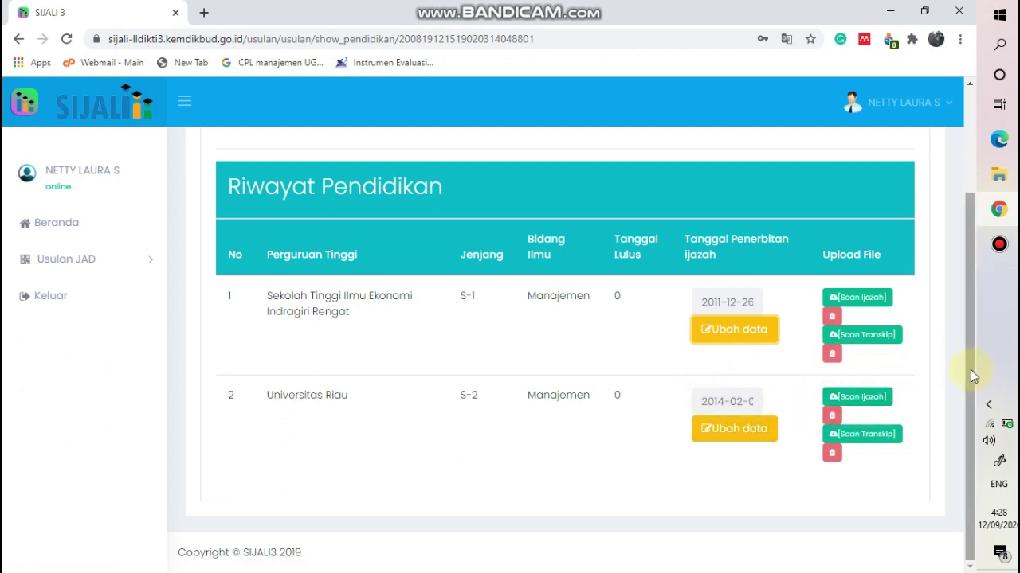
left_click_drag(972, 372, 969, 225)
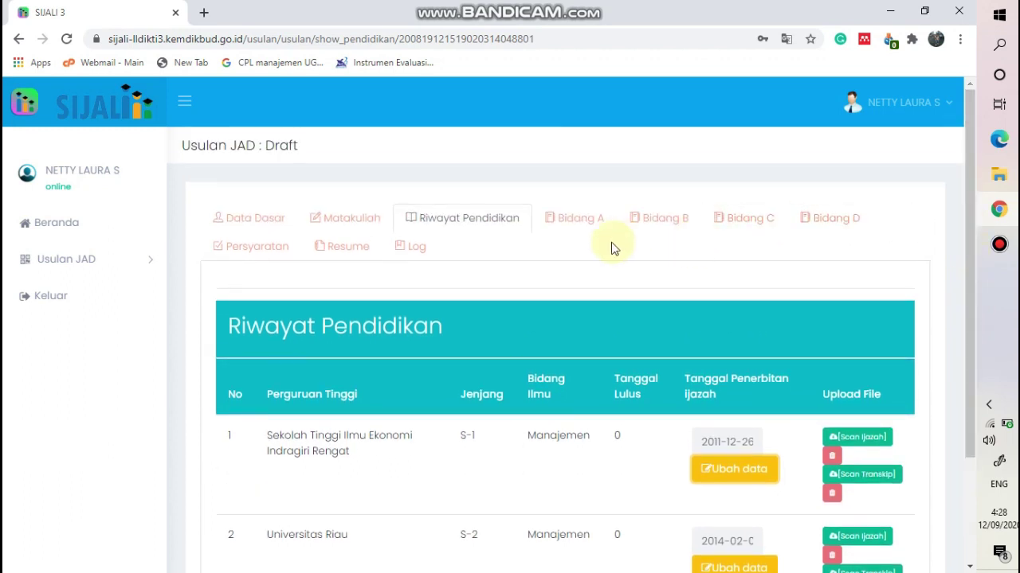
Step: Open the details of the Bidang A teaching activity, item 1 under Pelaksanaan Pendidikan section A, limited to 12 SKS per semester
left_click(590, 220)
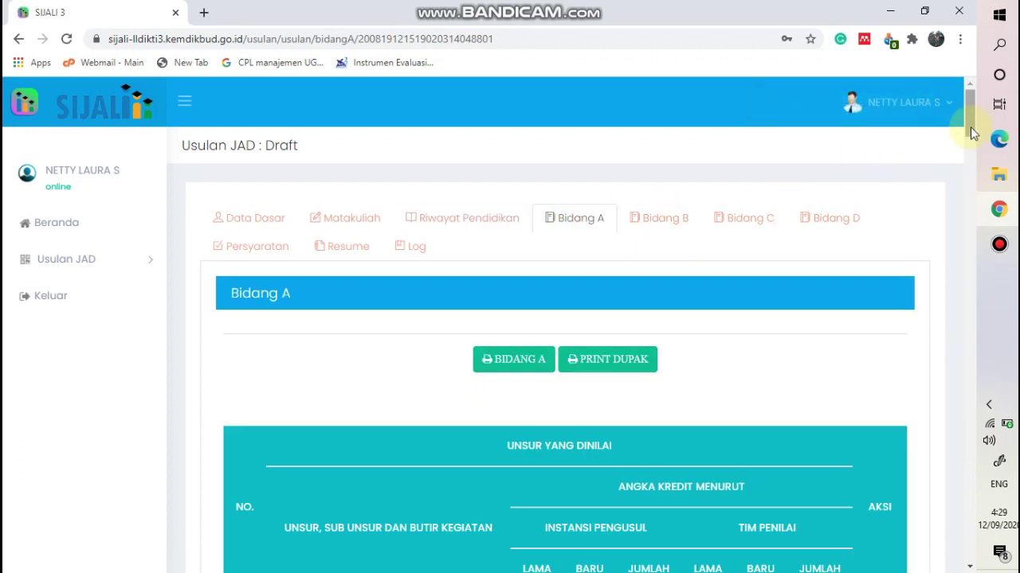
left_click_drag(971, 126, 967, 179)
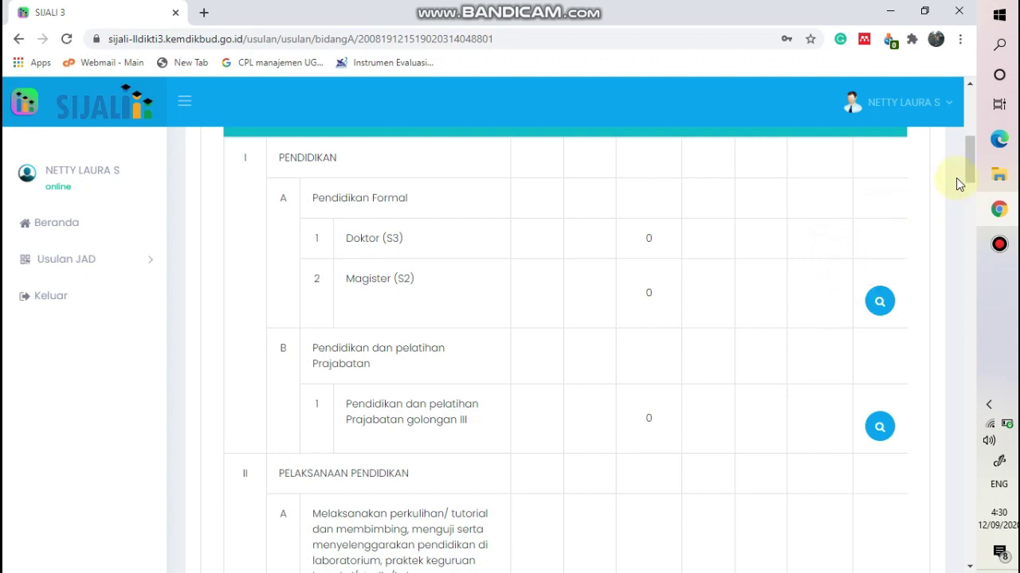
left_click_drag(968, 166, 976, 203)
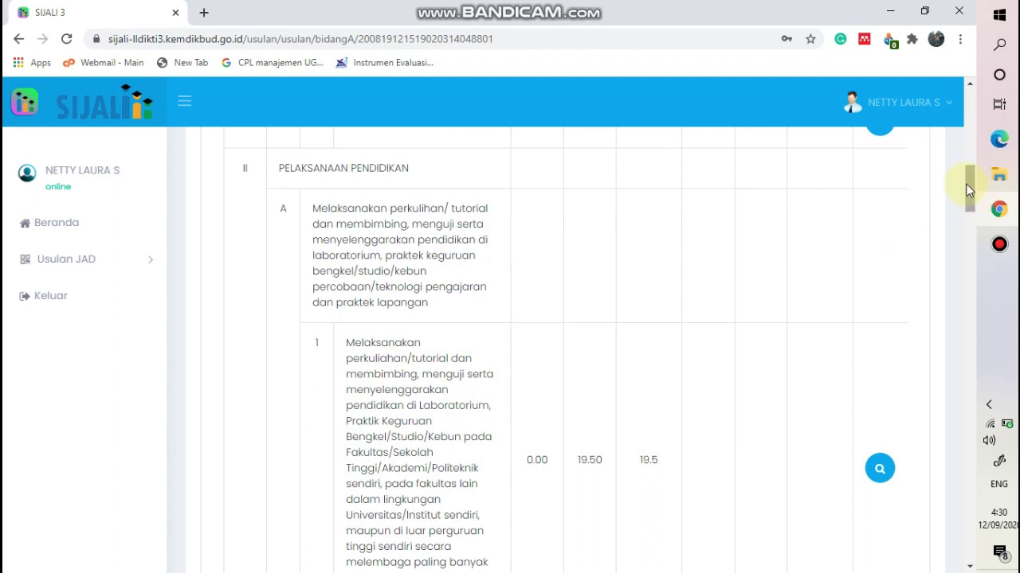
left_click(968, 190)
left_click_drag(966, 183, 967, 186)
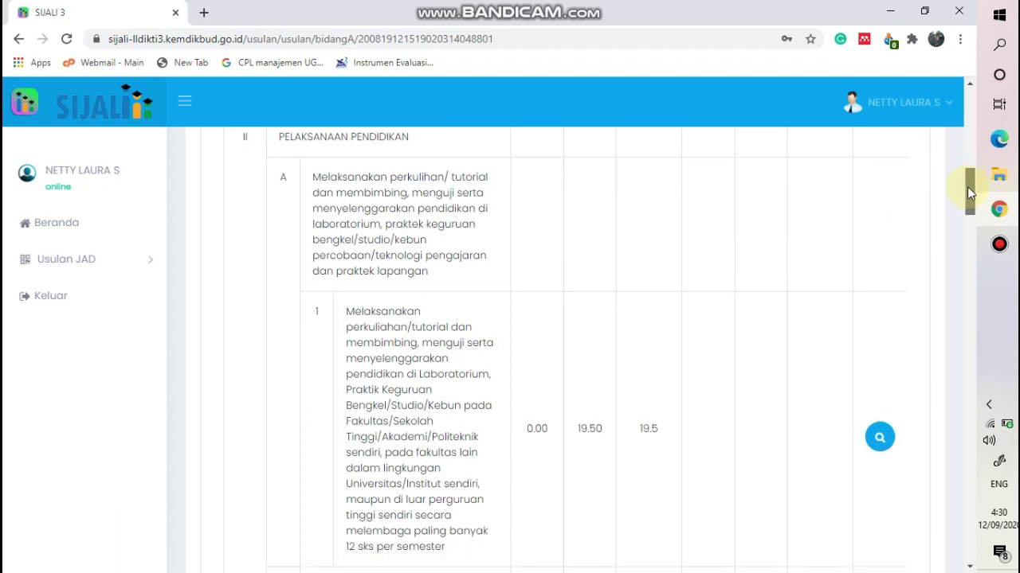
left_click_drag(967, 186, 970, 198)
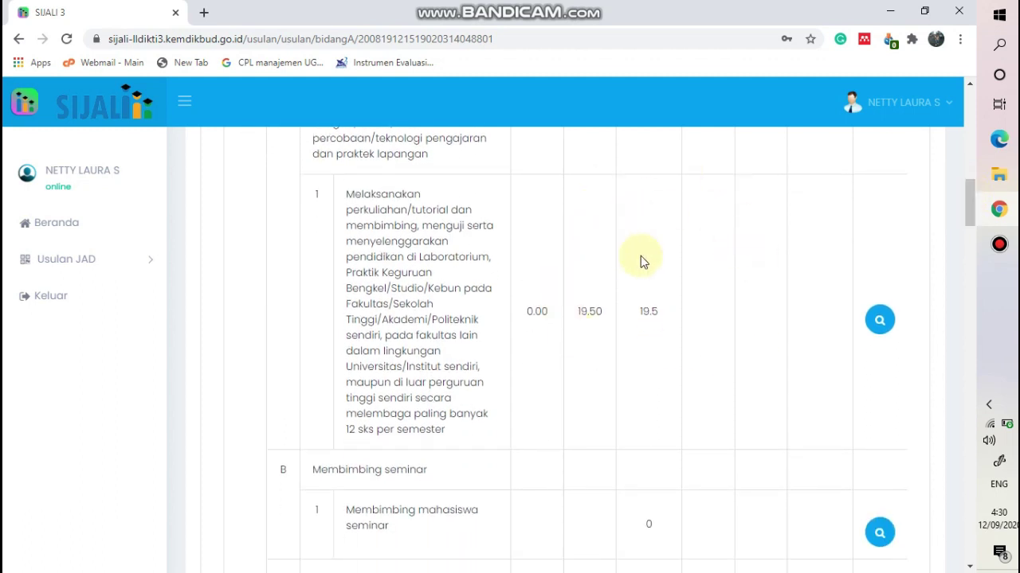
left_click(877, 322)
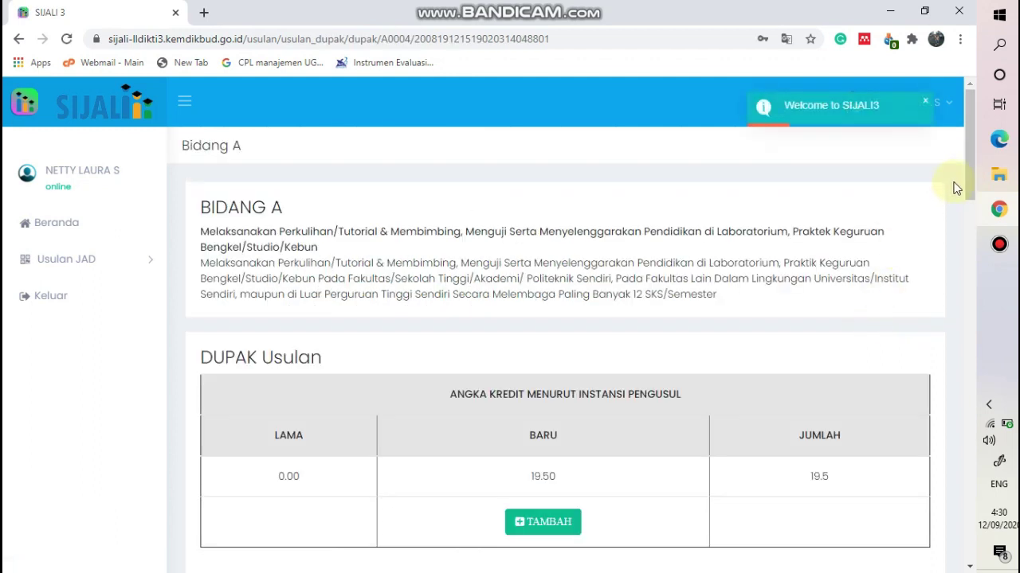
Step: Start a new teaching entry with semester 20161 and Tanggal ST 07/03/2016, and view the Surat Tugas Mengajar file chooser without selecting a file
left_click_drag(970, 175, 947, 178)
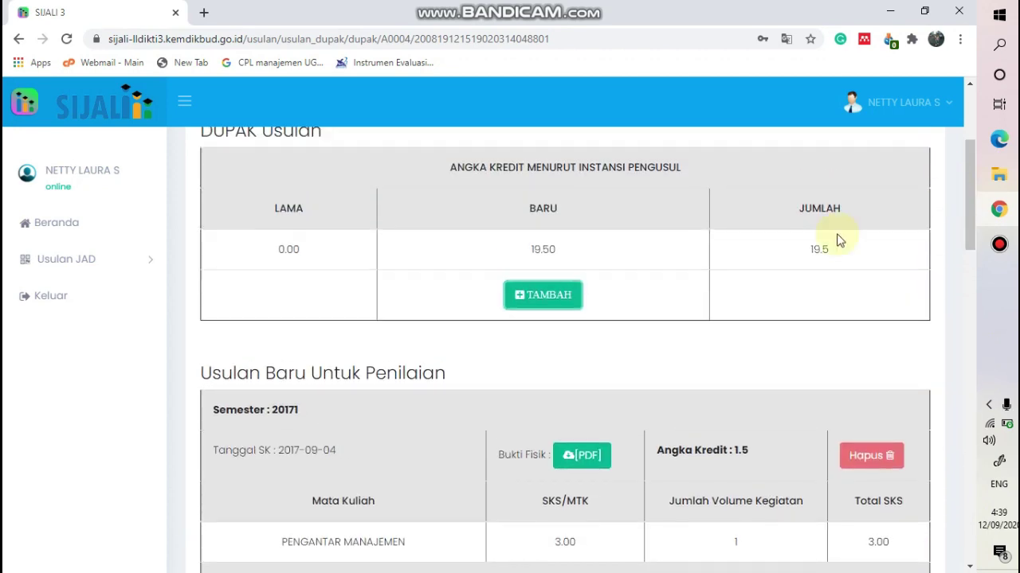
left_click(543, 306)
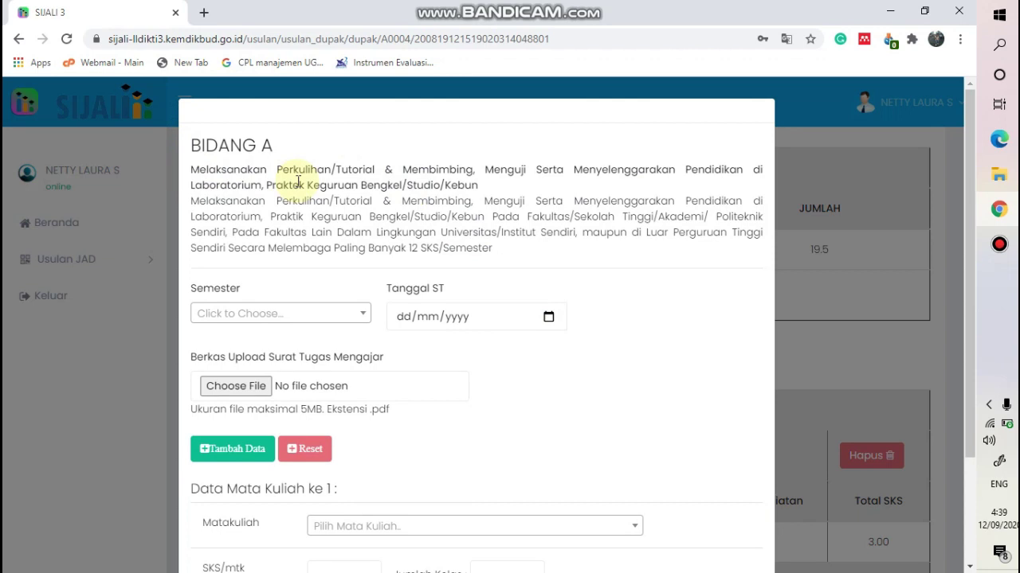
left_click(239, 315)
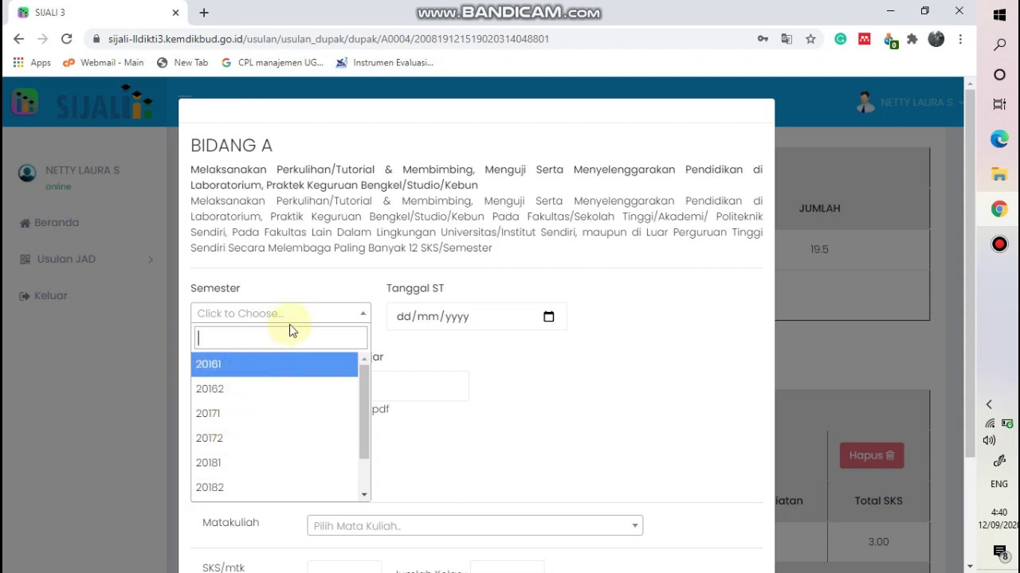
left_click(237, 368)
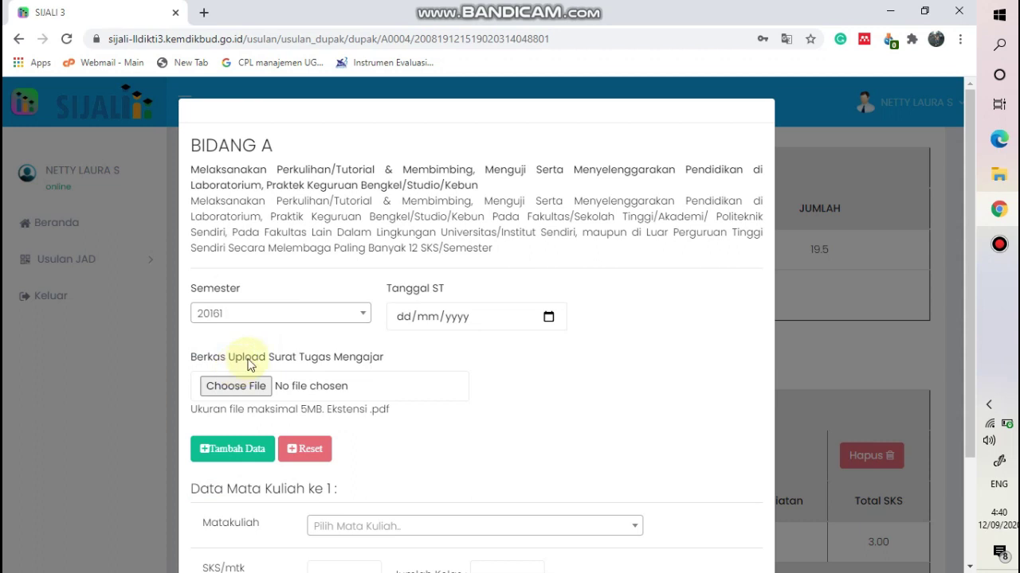
left_click(481, 318)
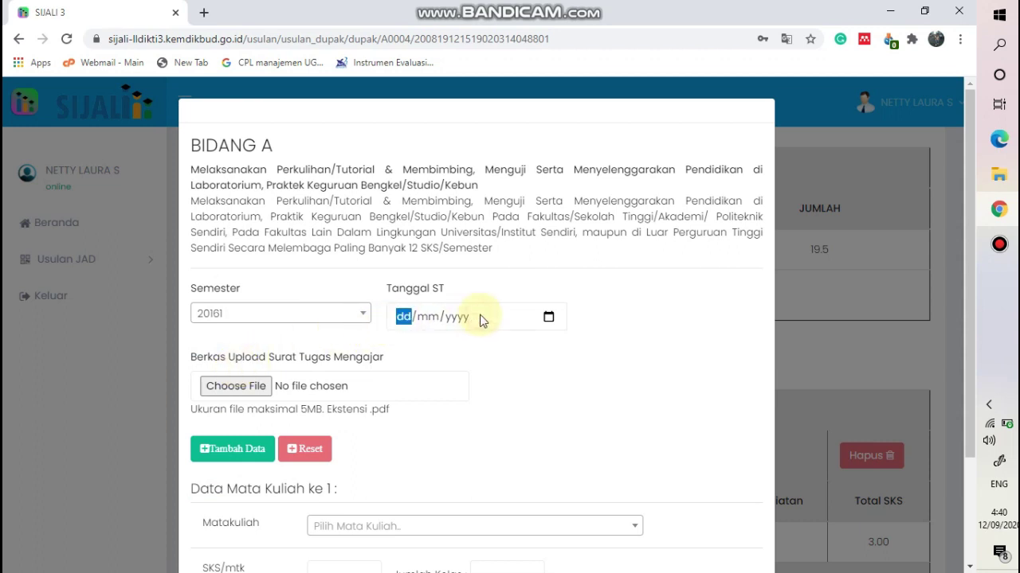
type("07/03/")
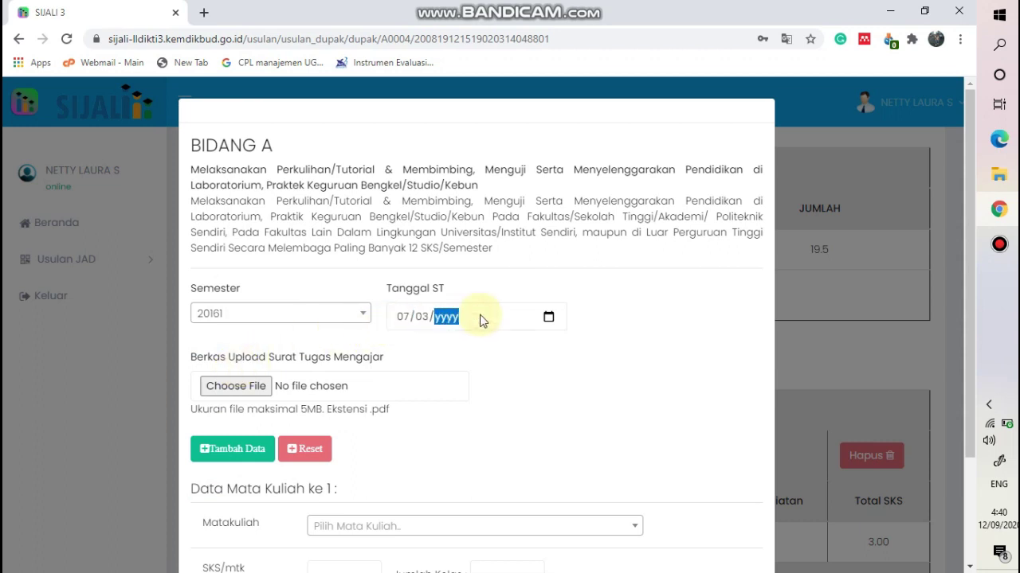
type("2016")
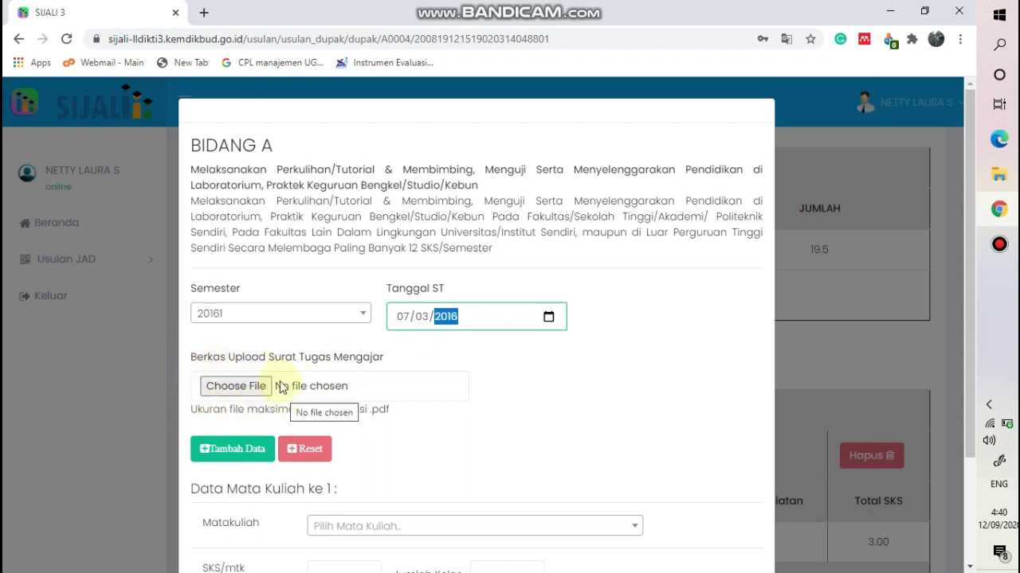
left_click(233, 386)
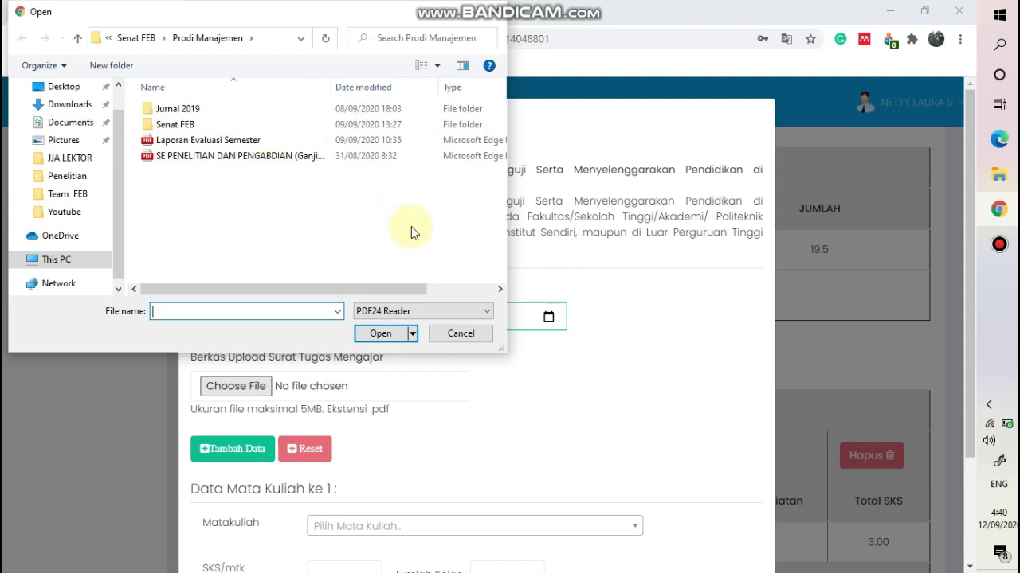
left_click(450, 335)
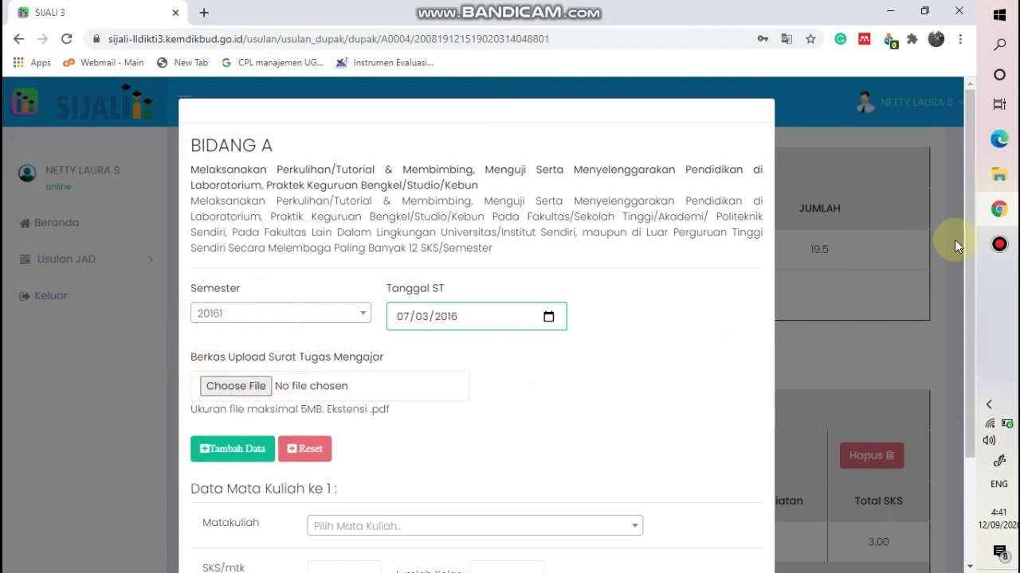
Step: Fill in the first course of the entry as MANAJEMEN KOMPENSASI with 3 SKS and 1 class
left_click_drag(967, 256, 960, 369)
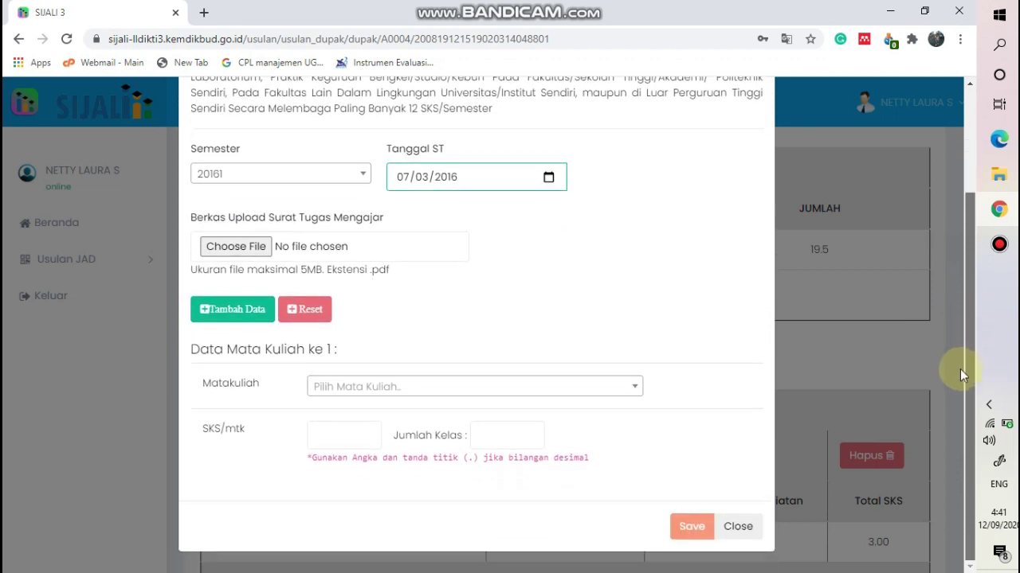
left_click(341, 399)
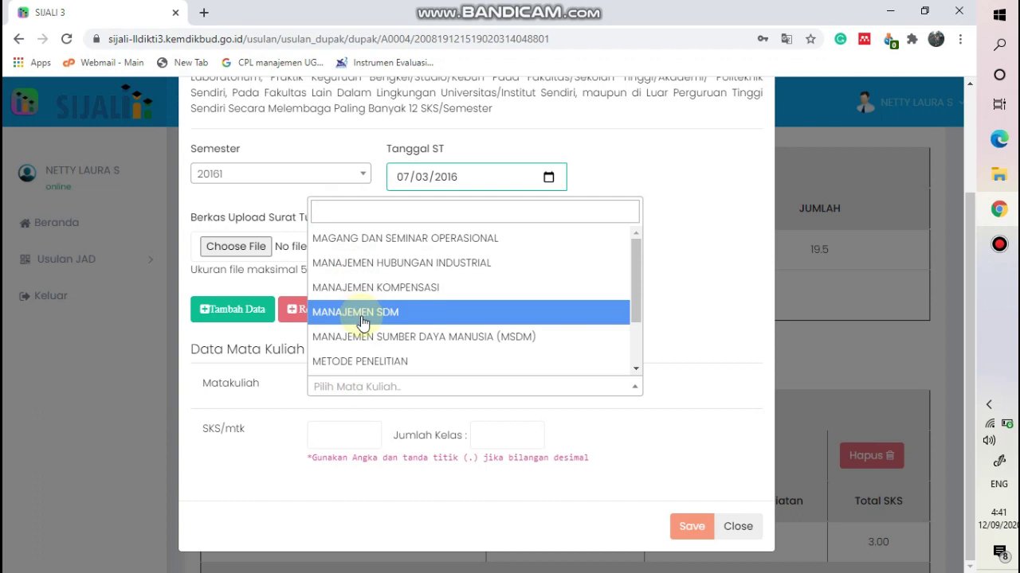
left_click(360, 289)
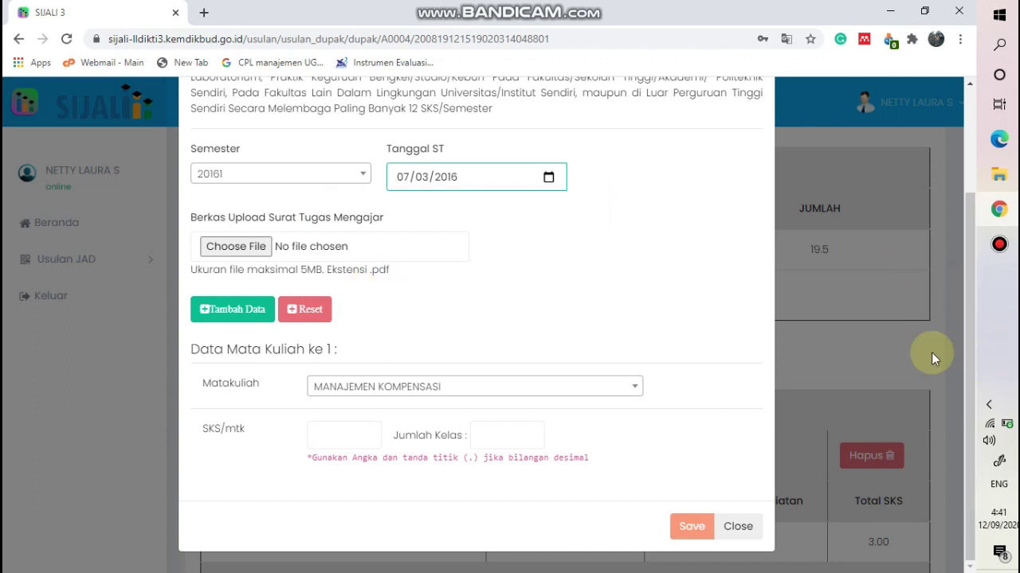
left_click(248, 430)
left_click(320, 438)
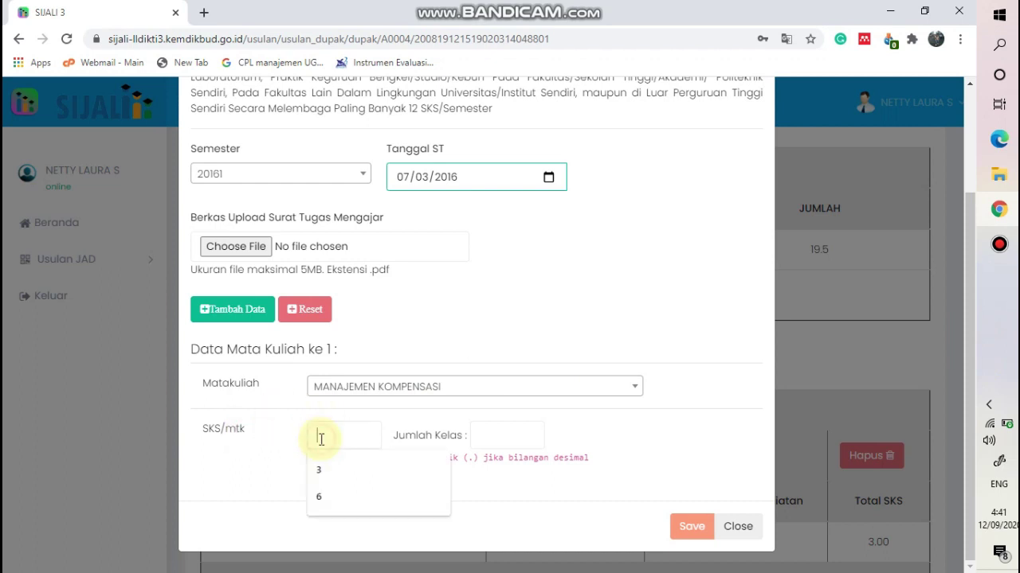
left_click(318, 470)
left_click(519, 443)
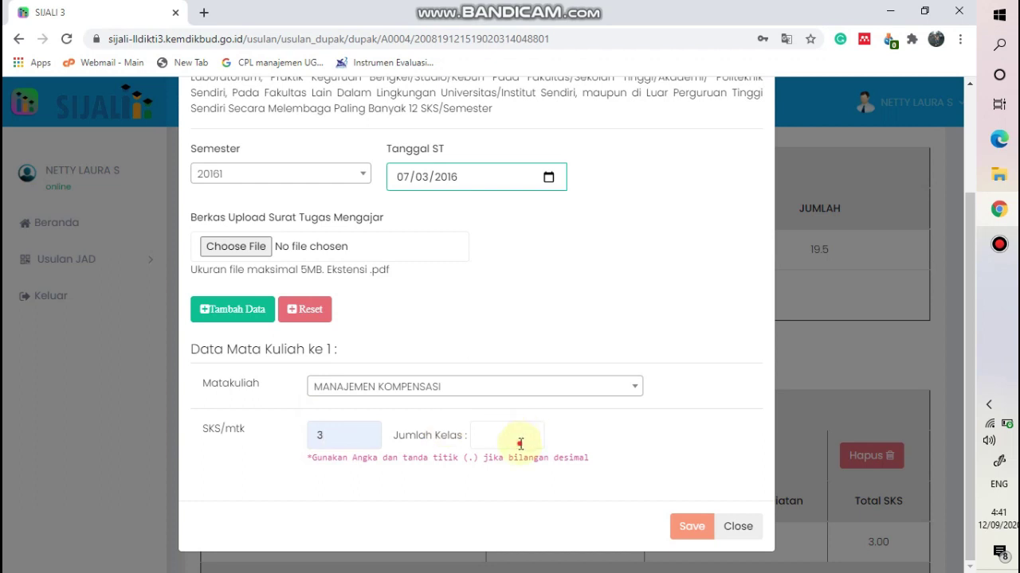
type("1")
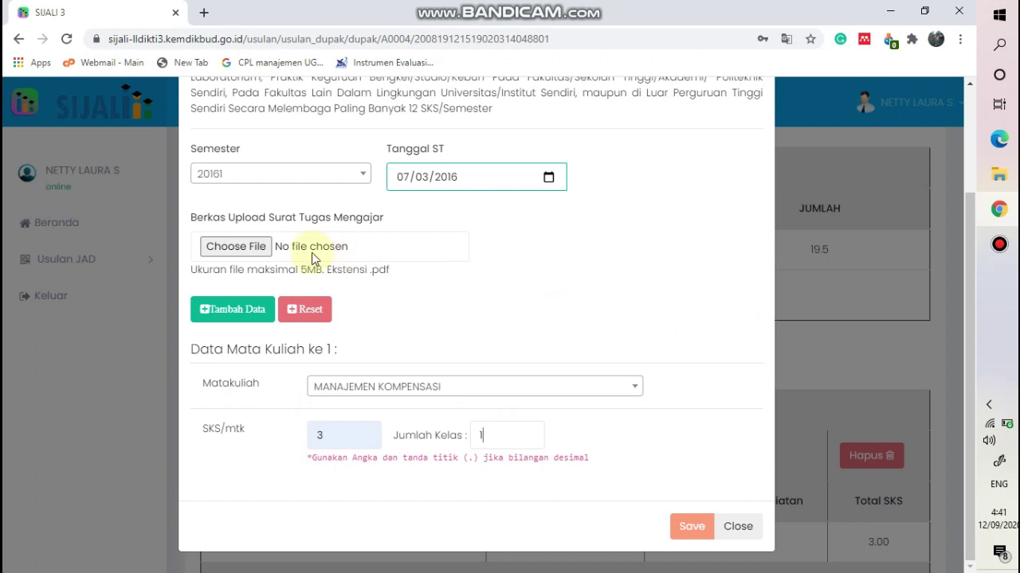
Step: Add a second course, PENGANTAR ILMU EKONOMI, with 3 SKS and 1 class, and close the entry form without saving
left_click(237, 313)
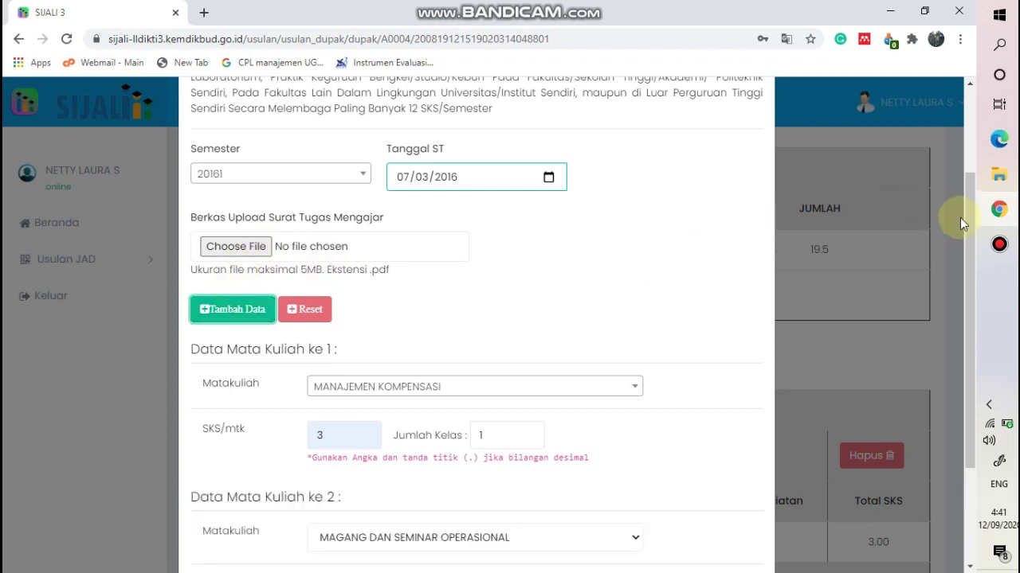
left_click_drag(968, 221, 956, 376)
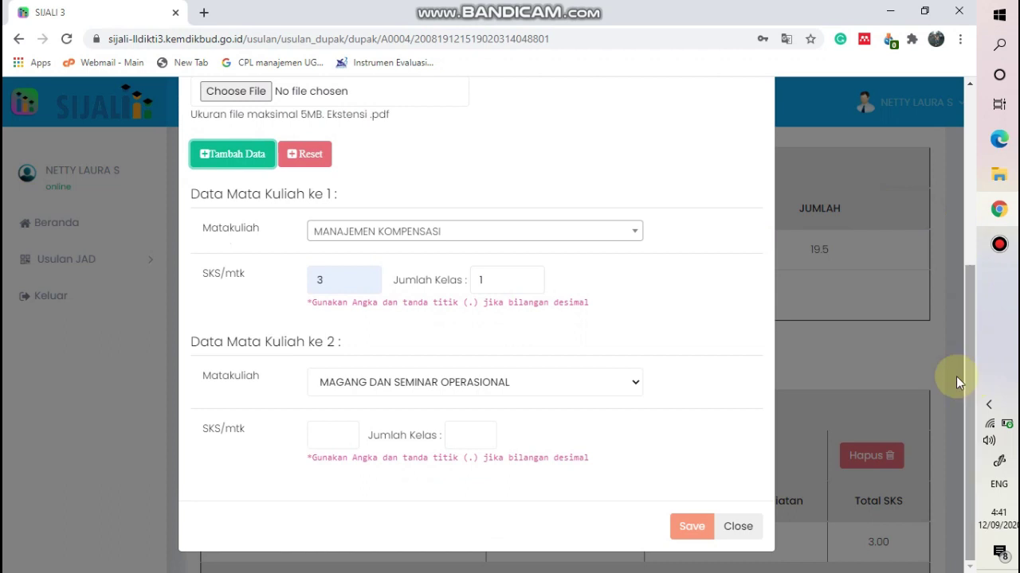
left_click(430, 384)
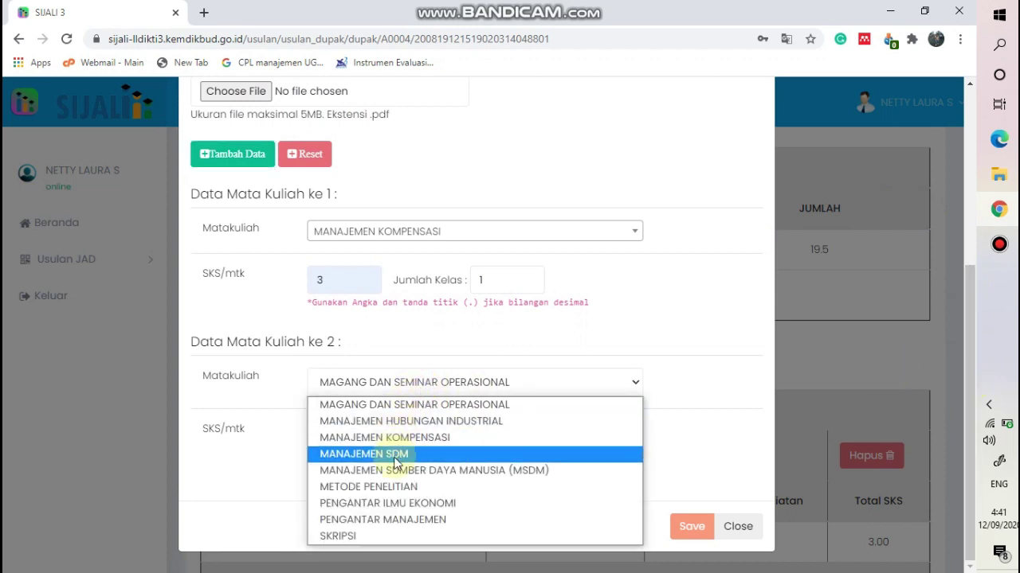
left_click(393, 503)
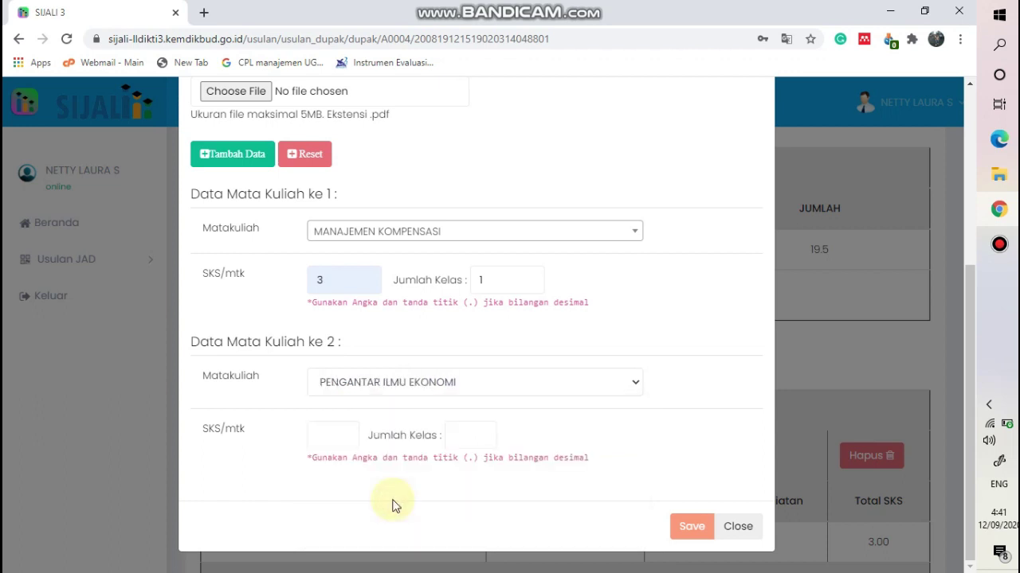
left_click(340, 434)
left_click(322, 469)
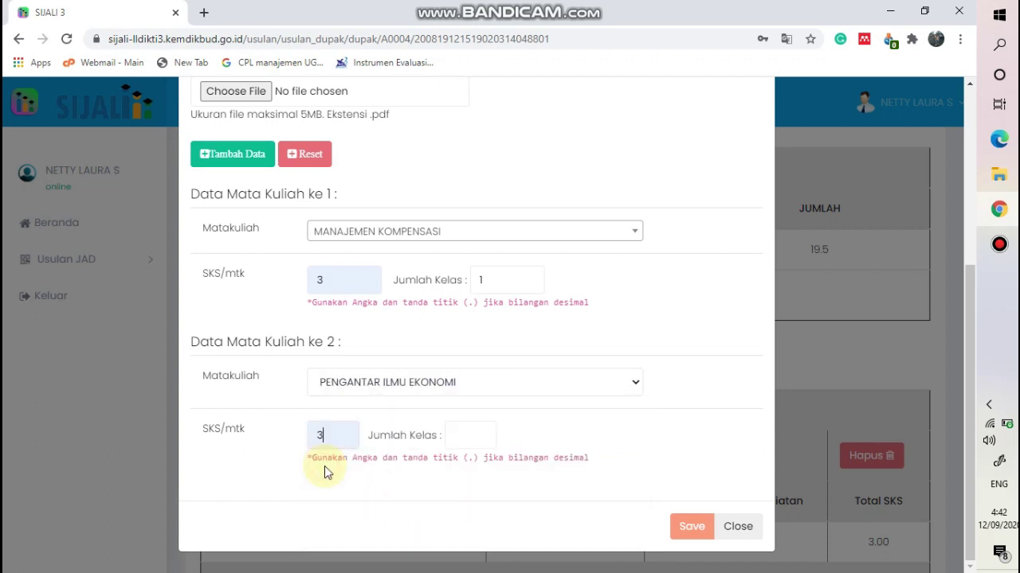
left_click(534, 439)
left_click(588, 443)
left_click(478, 434)
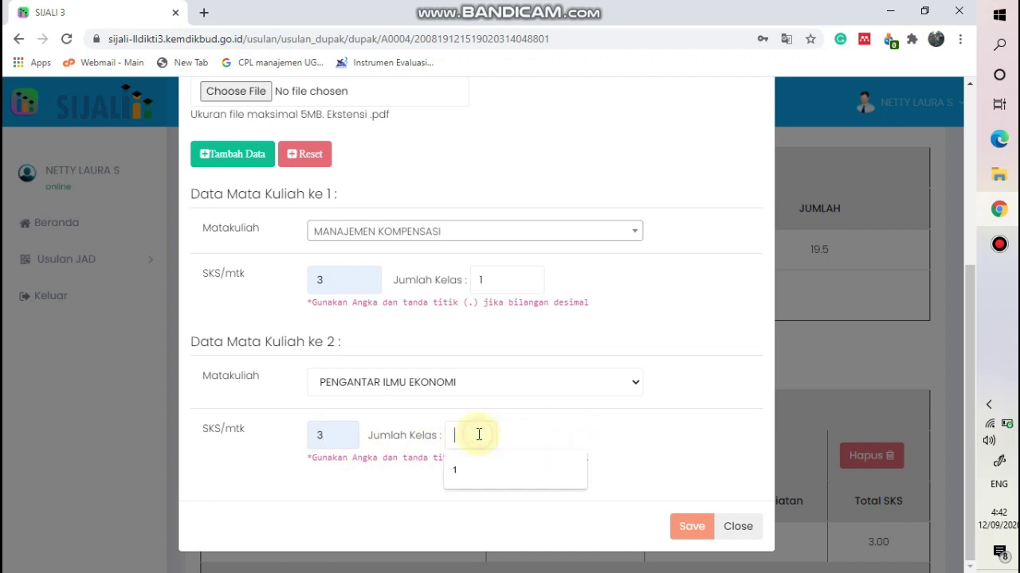
left_click(462, 473)
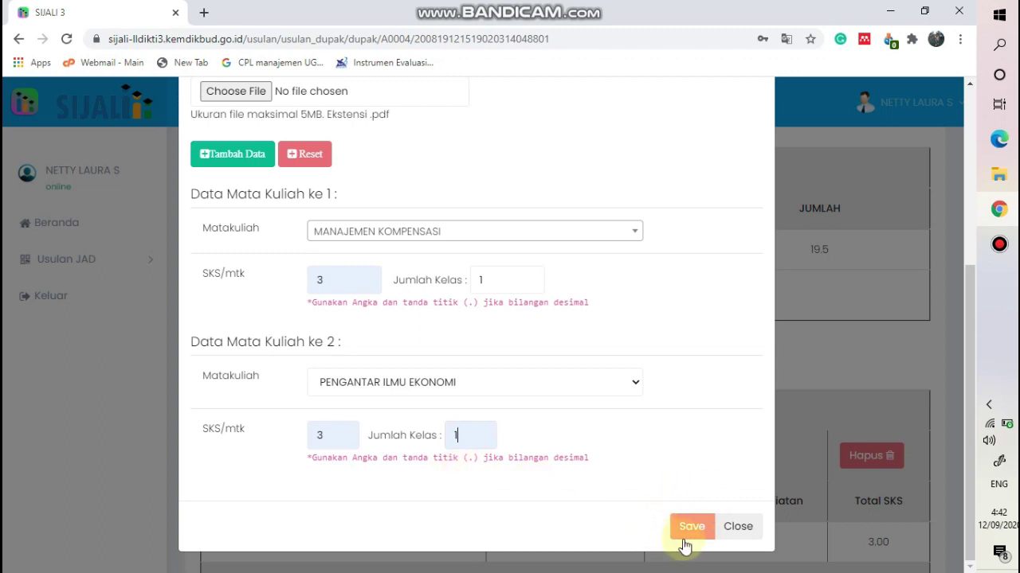
left_click(740, 529)
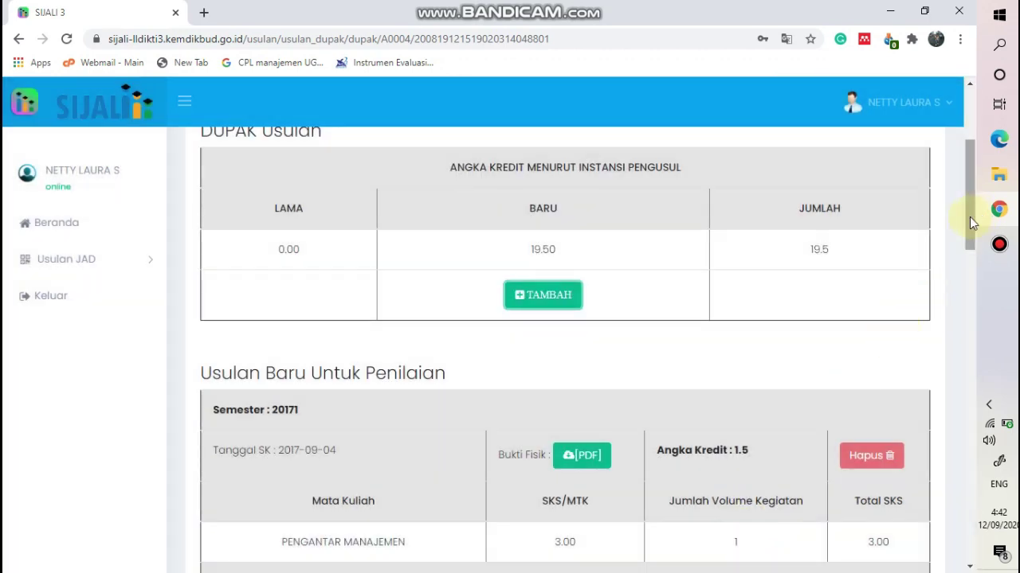
Step: Review the teaching entries per semester under Usulan Baru Untuk Penilaian and return to the lecturer's proposal details
scroll(970, 221, "down", 3)
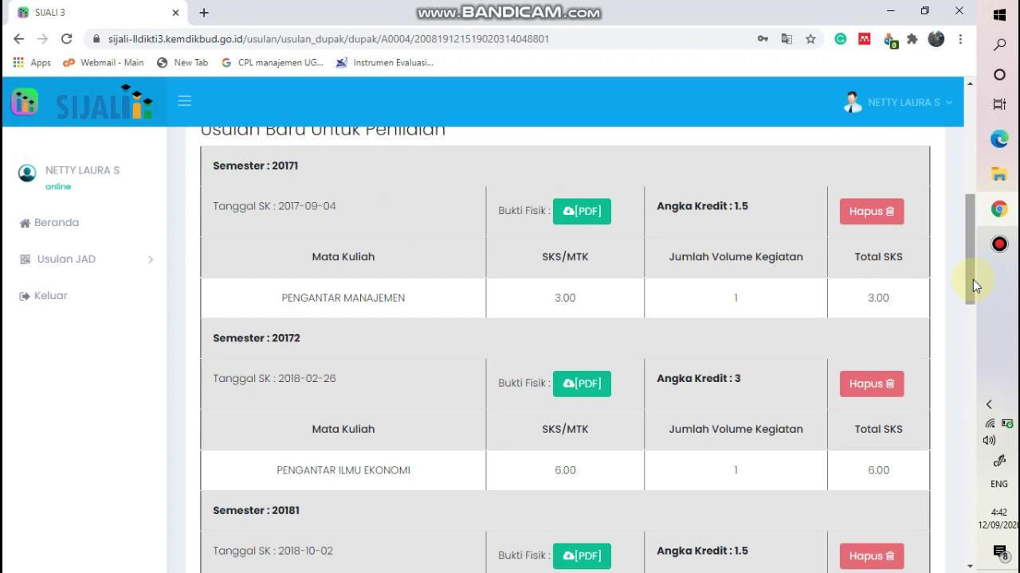
left_click_drag(972, 280, 973, 277)
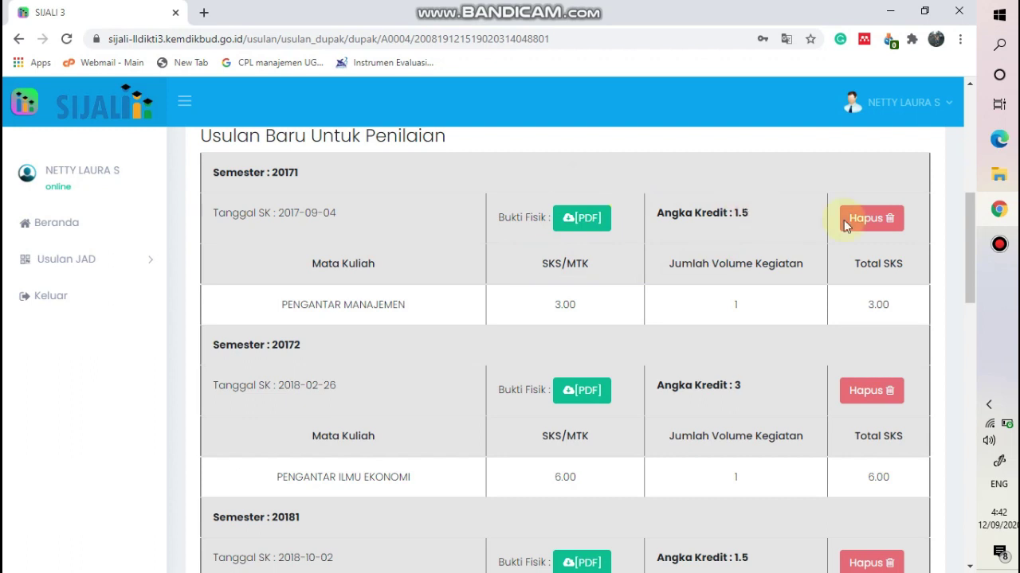
left_click_drag(972, 249, 965, 107)
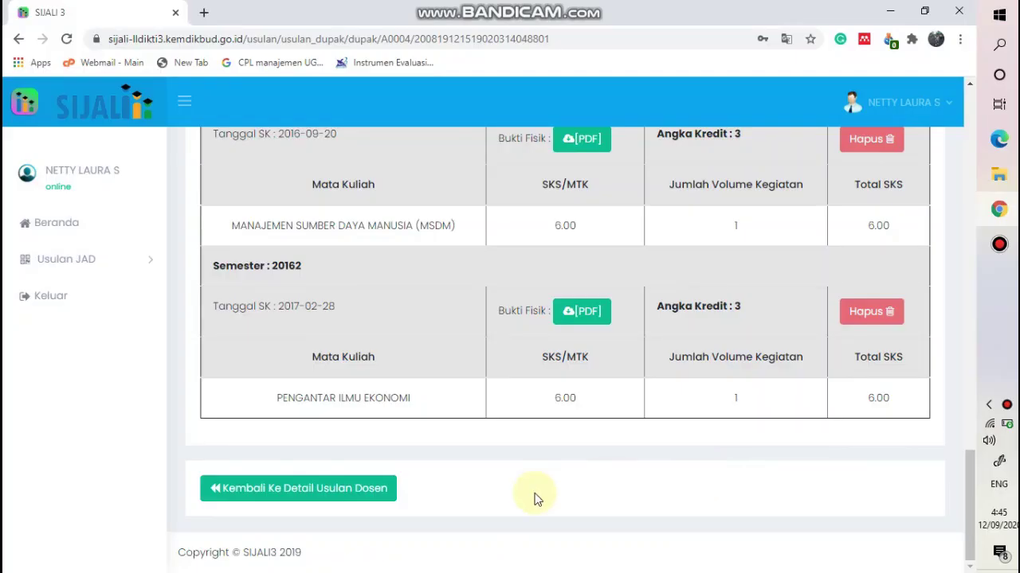
left_click(346, 494)
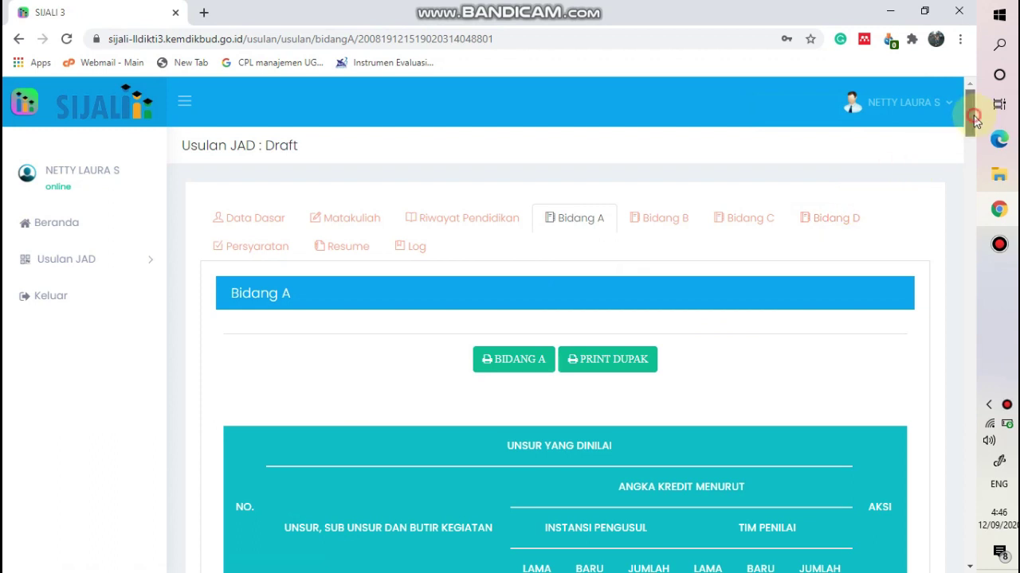
Step: Review the Bidang A activities from section B to J and open the details of section J item 6, Pembantu direktur akademi/ketua jurusan/bagian
left_click_drag(974, 116, 959, 229)
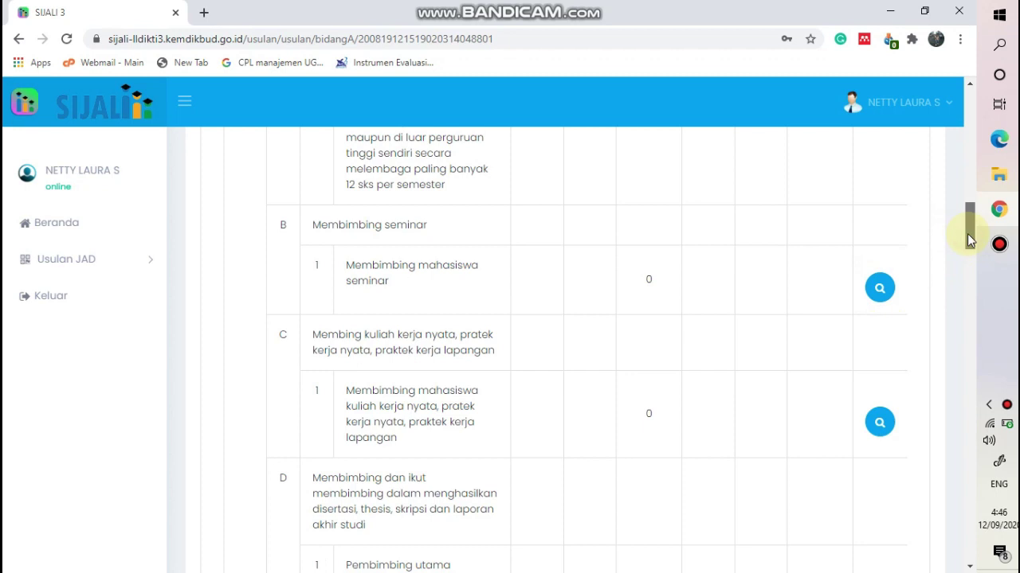
left_click_drag(970, 241, 971, 269)
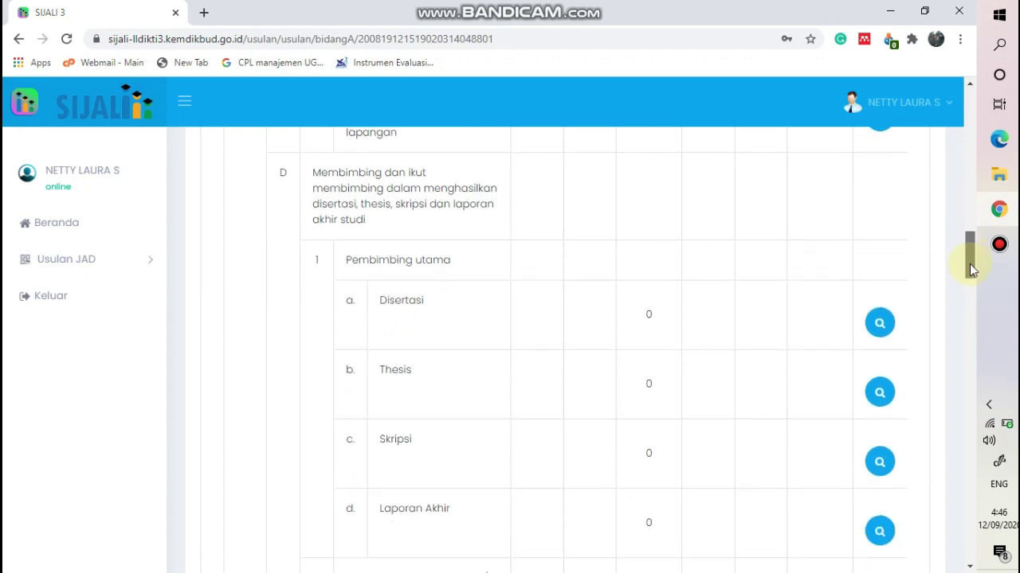
left_click_drag(971, 269, 966, 374)
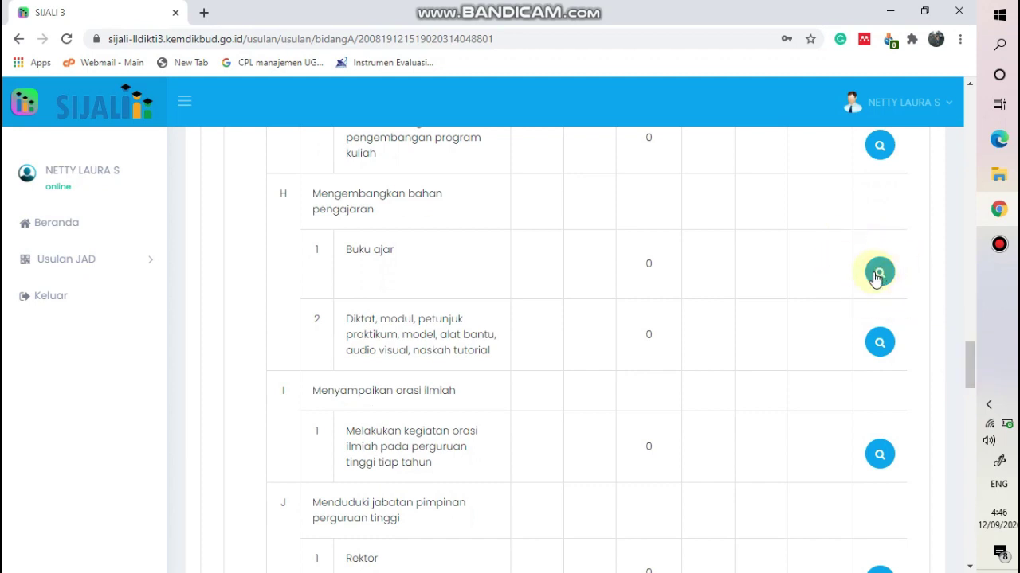
left_click_drag(972, 366, 986, 399)
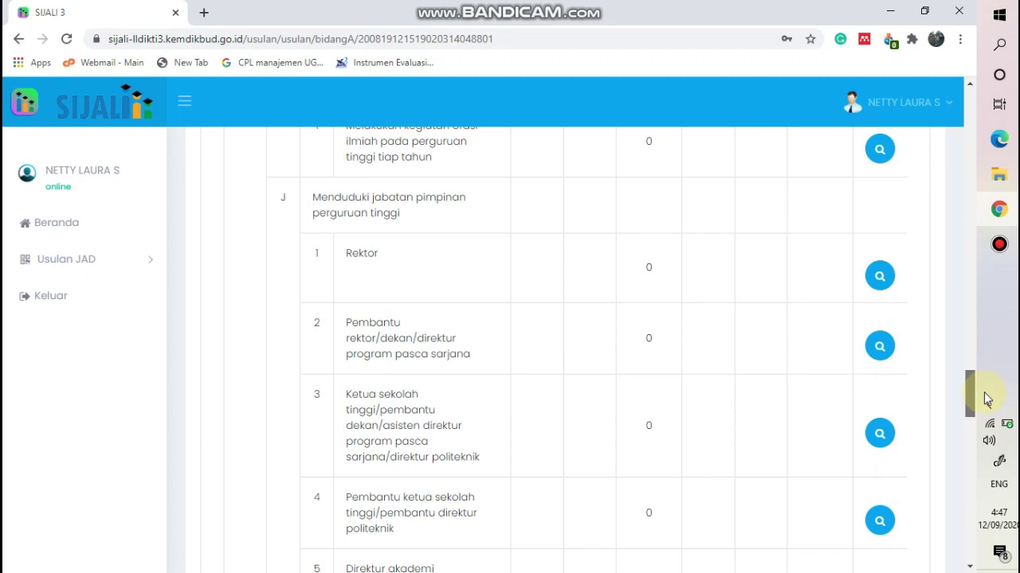
left_click_drag(986, 399, 985, 400)
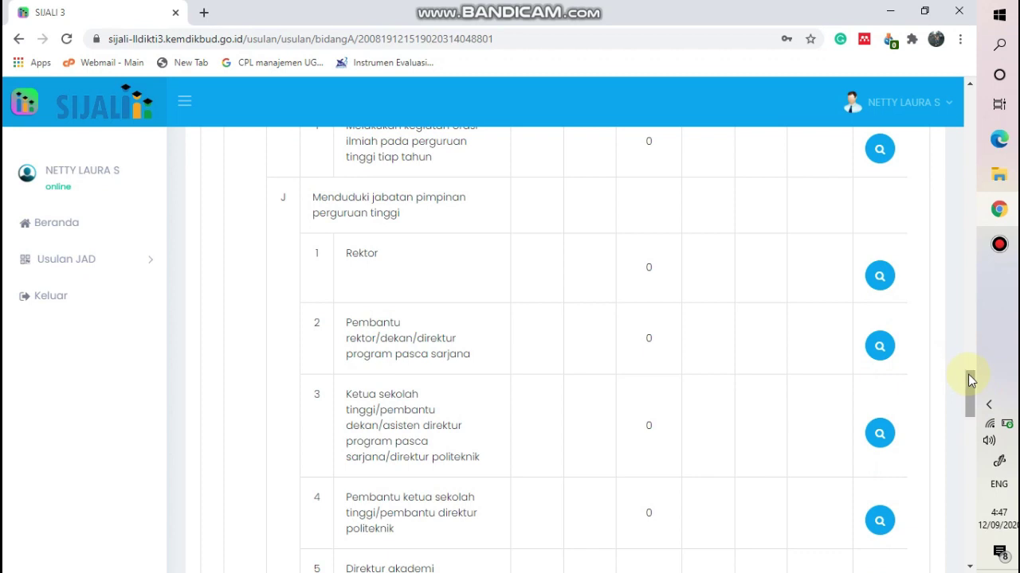
left_click_drag(968, 374, 969, 396)
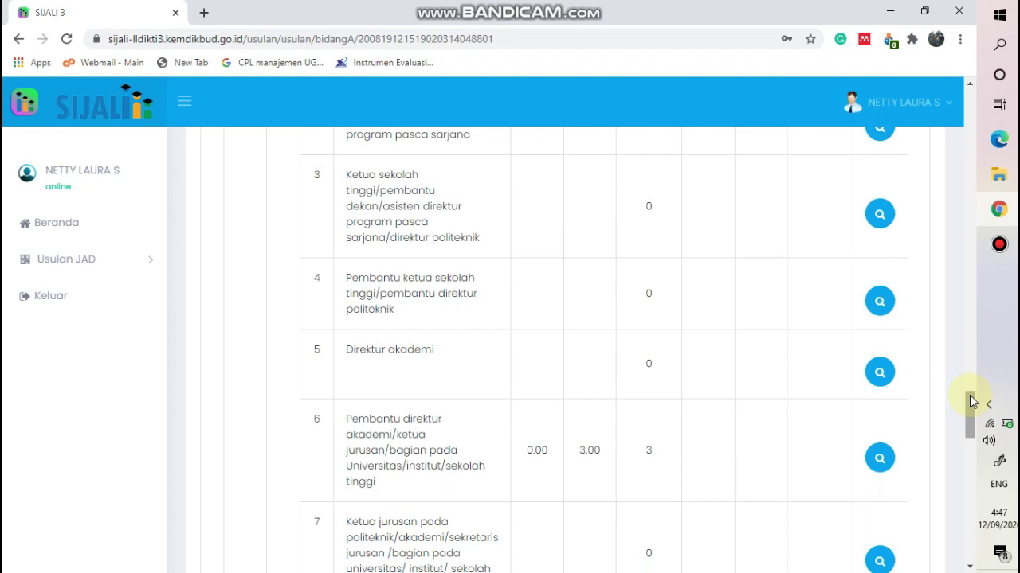
left_click_drag(970, 402, 972, 410)
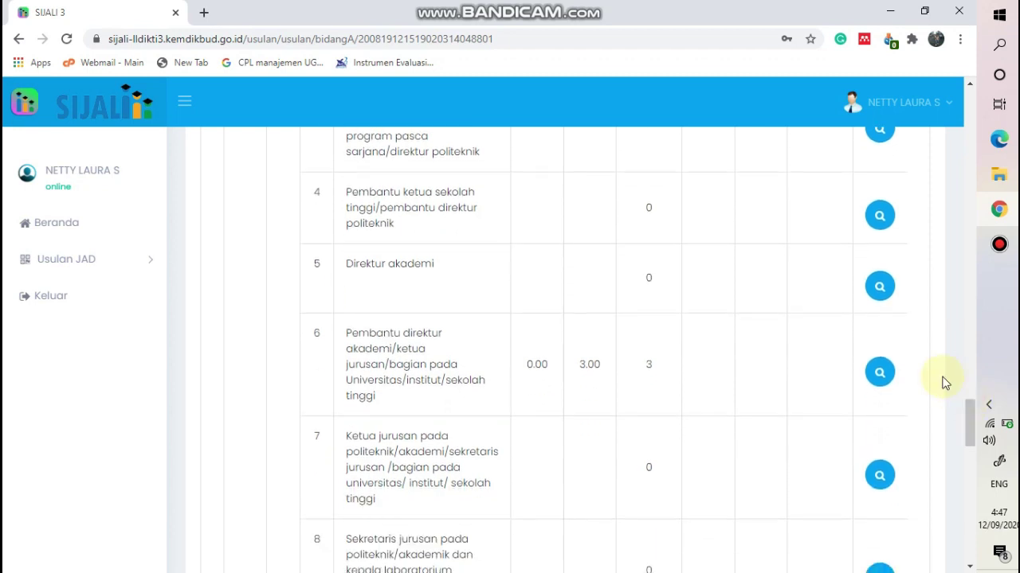
left_click(880, 374)
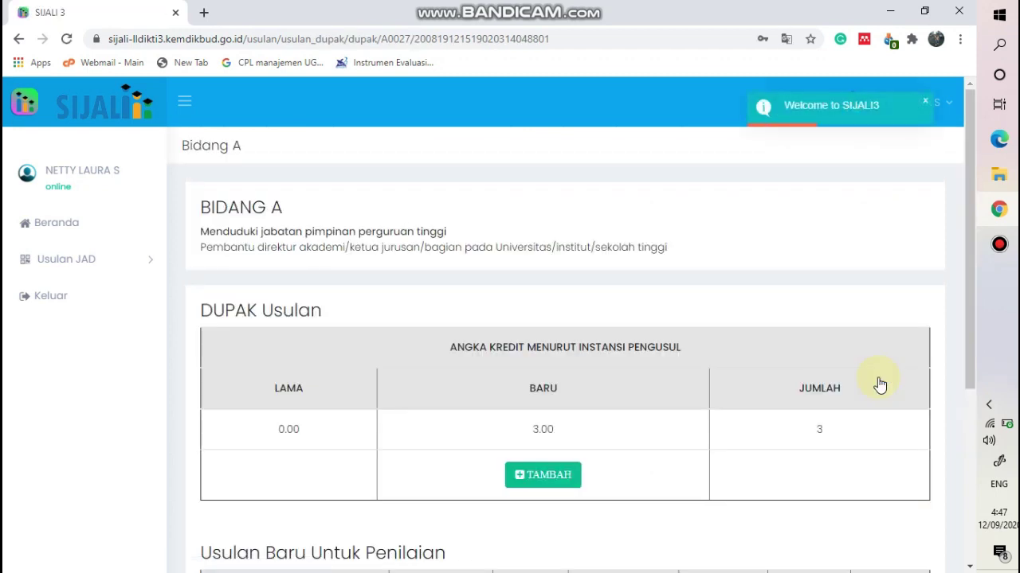
Step: Open a new entry form for the leadership activity and examine its Uraian Kegiatan, Semester, Tahun Dasar Akademik and Tanggal SK fields
left_click_drag(967, 219, 956, 324)
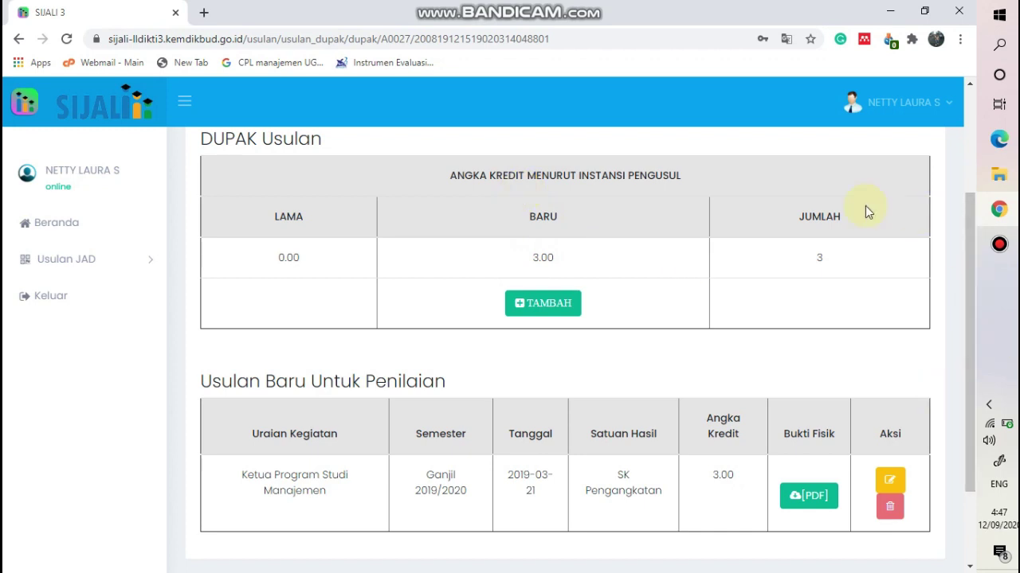
left_click(545, 314)
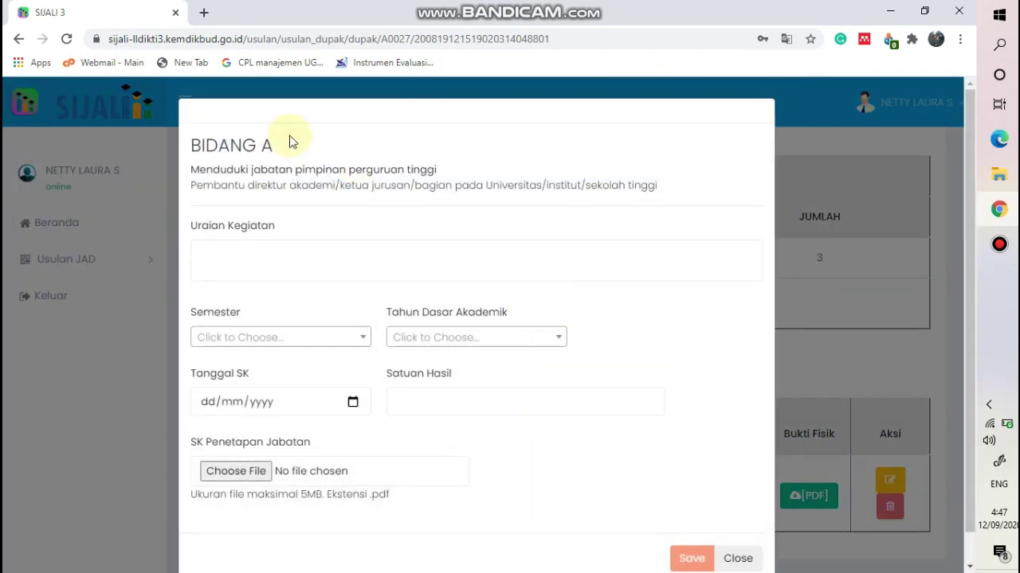
left_click(203, 252)
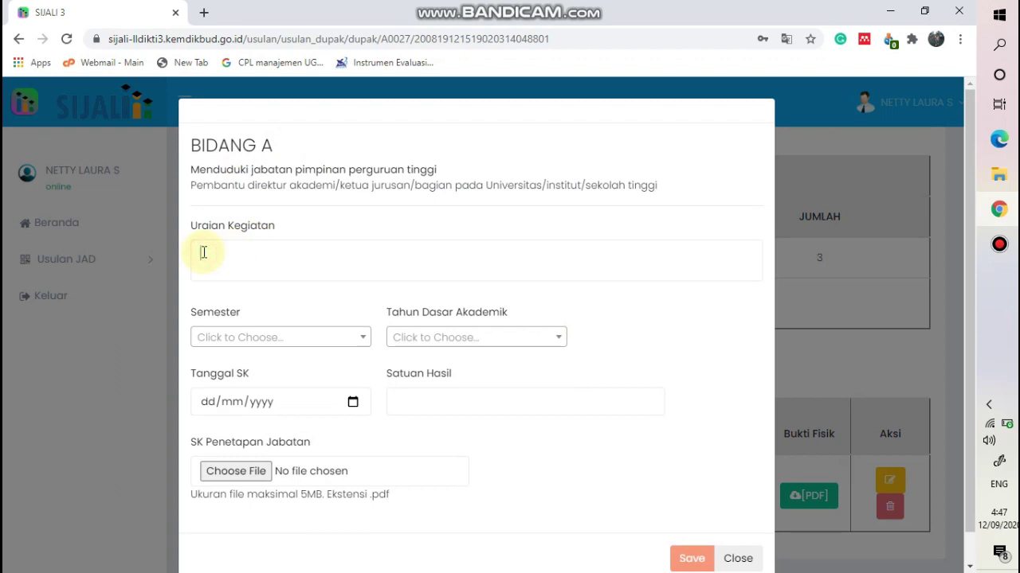
left_click(332, 339)
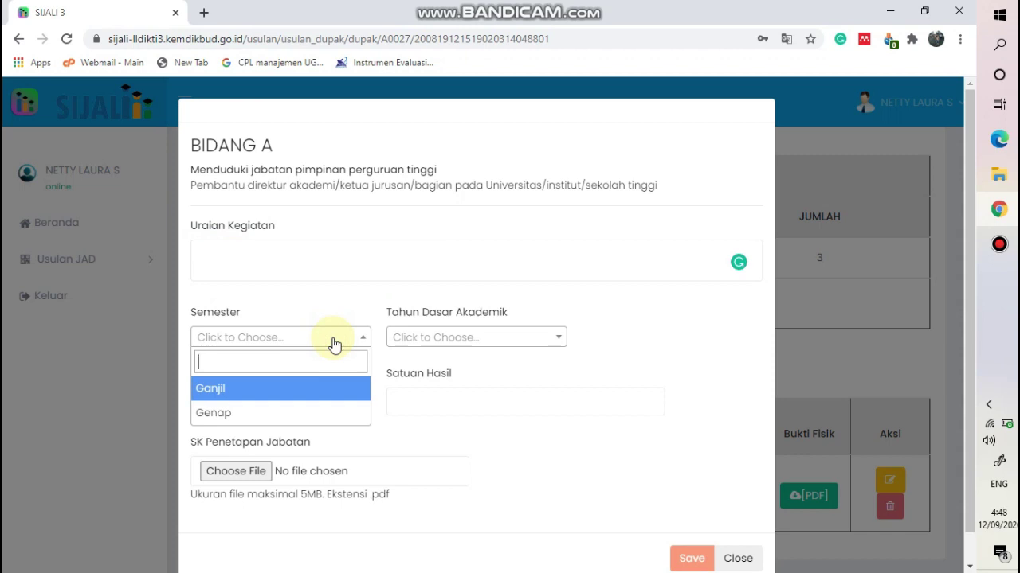
left_click(489, 344)
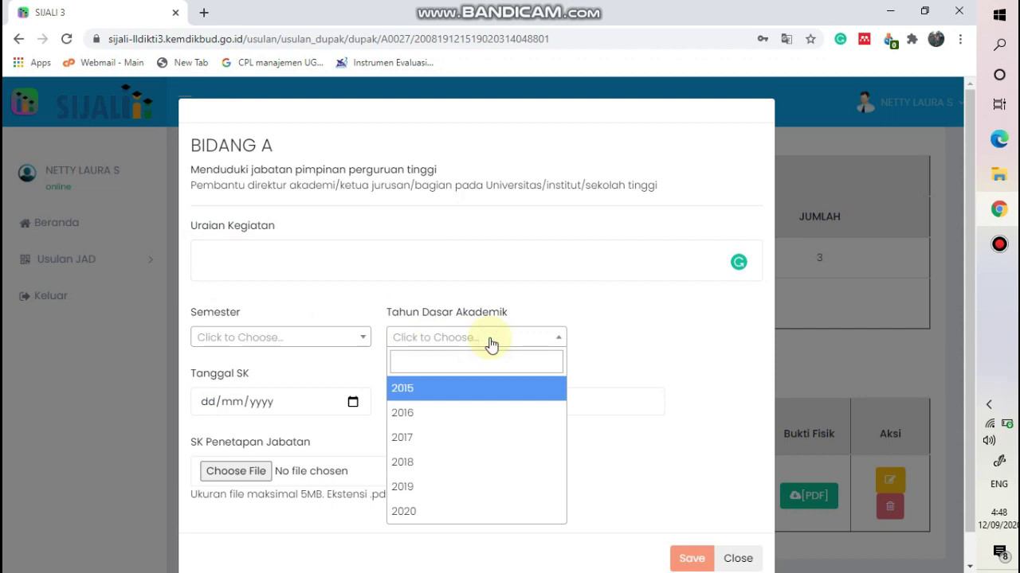
left_click(489, 344)
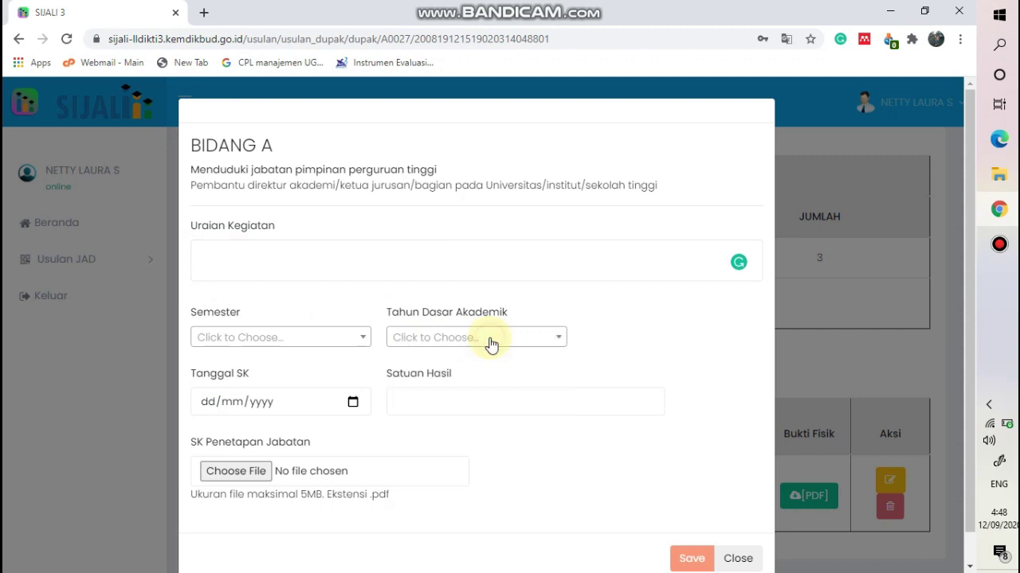
left_click(279, 408)
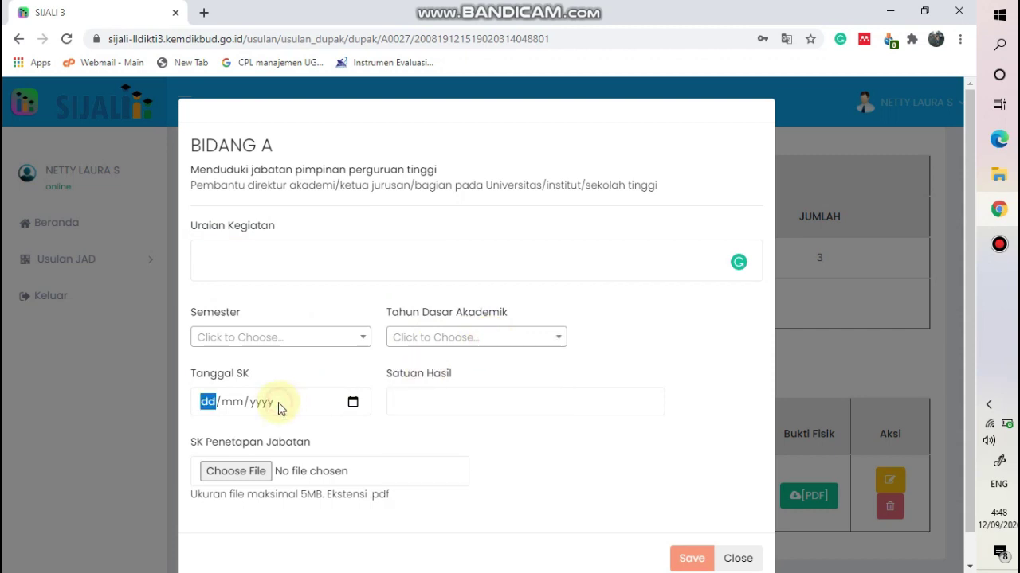
Step: Fill in Satuan Hasil of the new leadership entry as SK Penetapan Jabatan
left_click(404, 404)
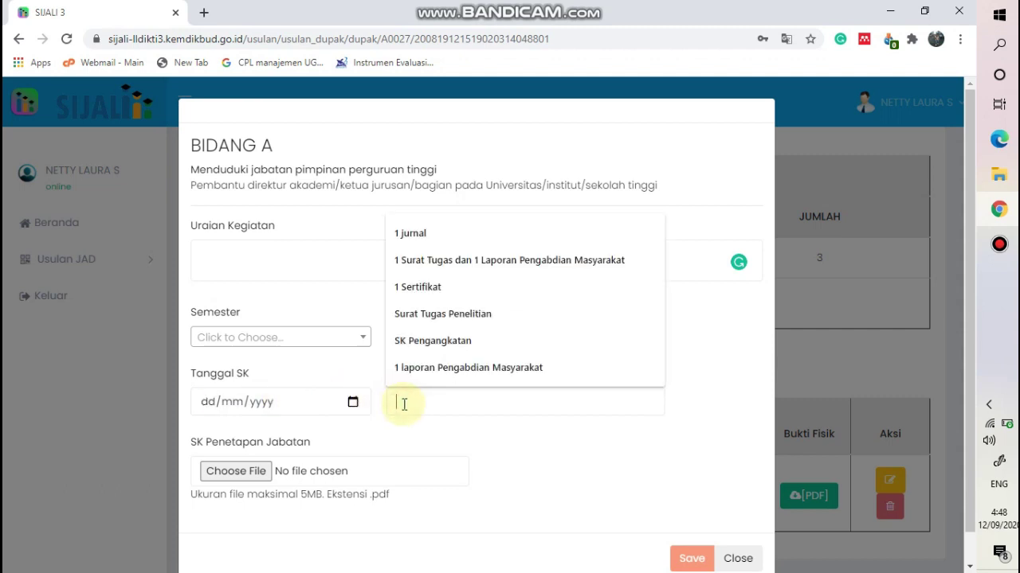
left_click(447, 353)
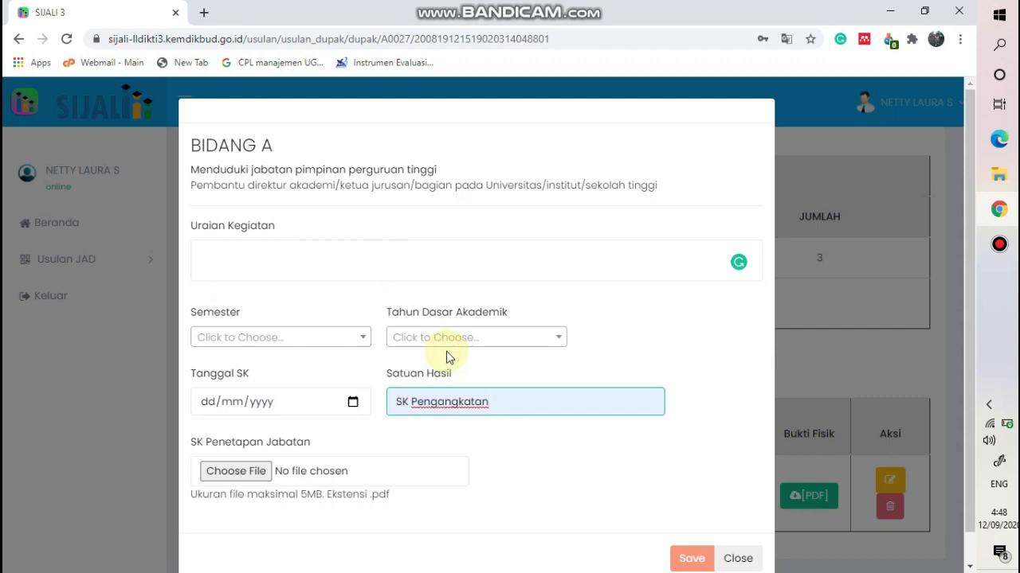
left_click_drag(970, 220, 970, 304)
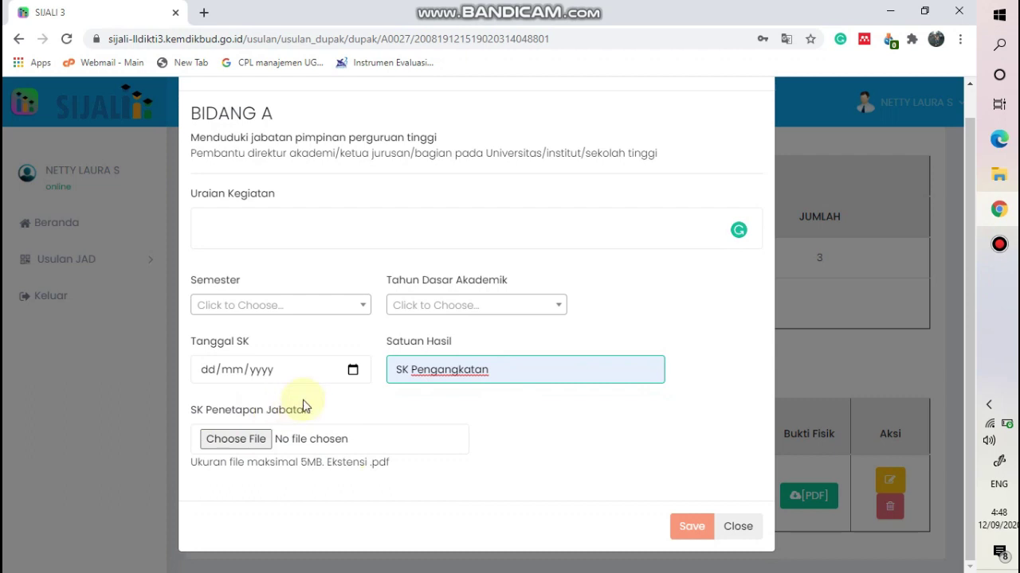
left_click_drag(498, 371, 414, 375)
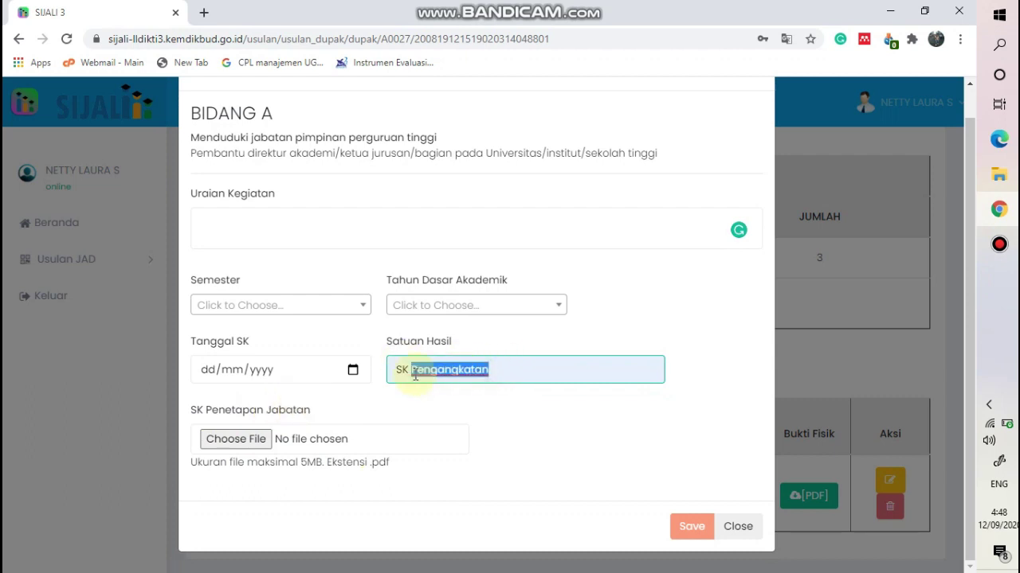
type("Pene")
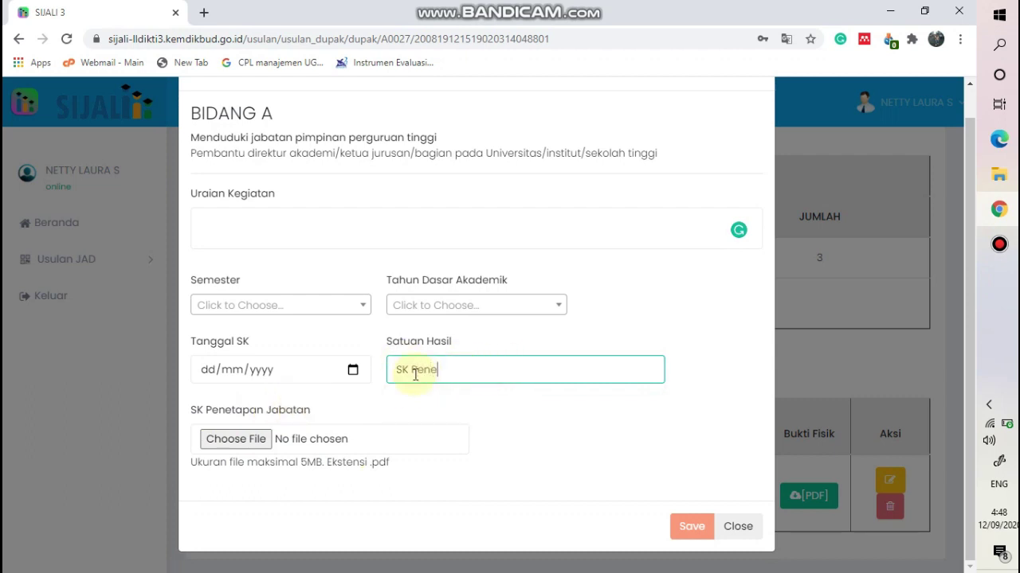
type("tapan Jaba")
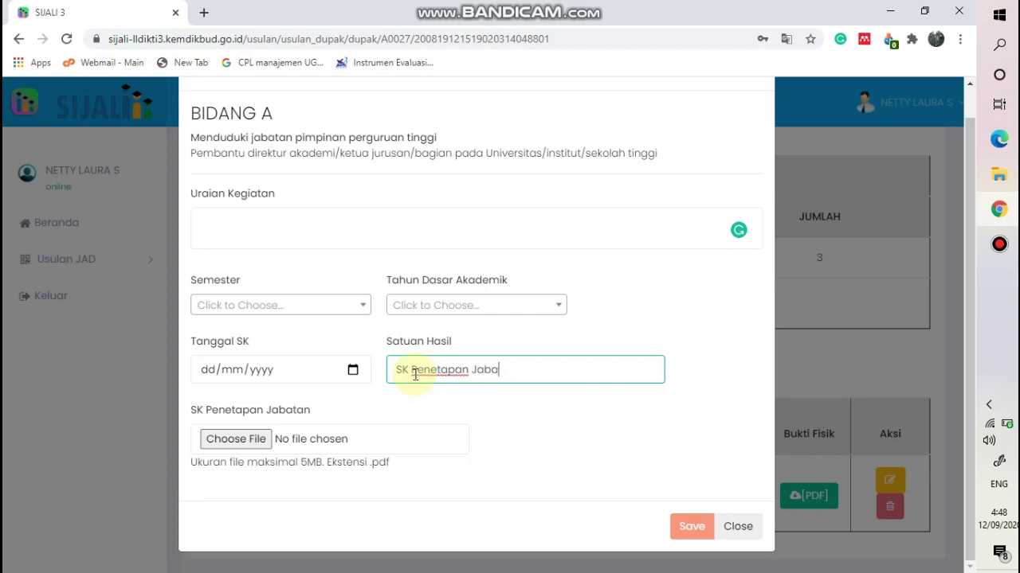
type("tan")
Step: Look at the file selection for the SK Penetapan Jabatan document, cancel it and close the entry form without saving
left_click(241, 444)
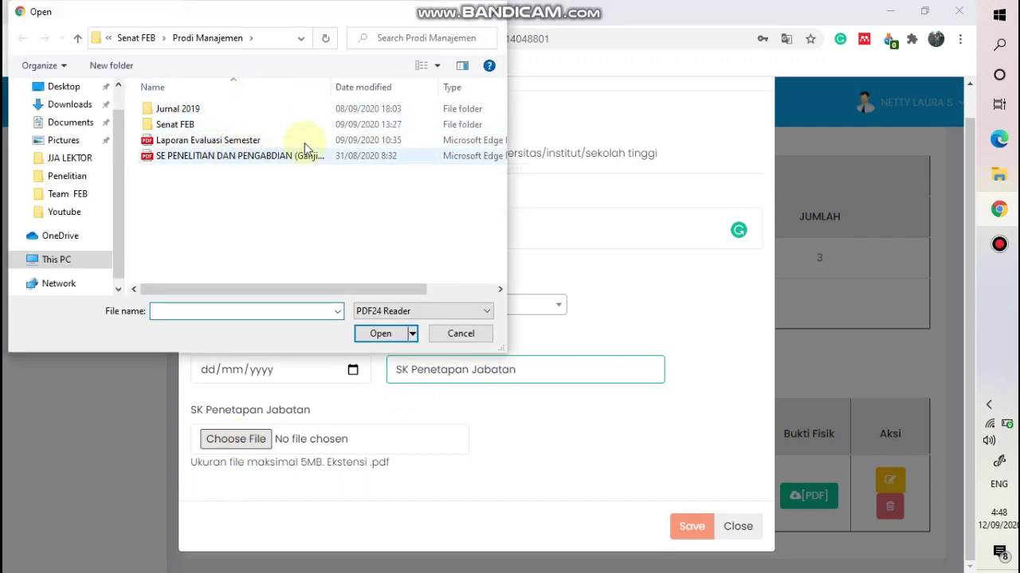
left_click(472, 336)
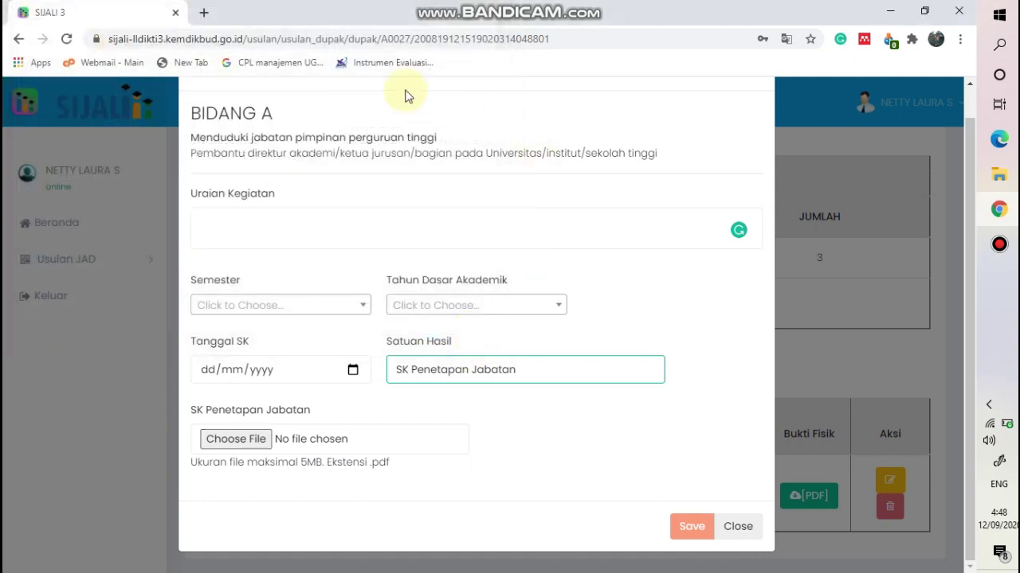
left_click(738, 527)
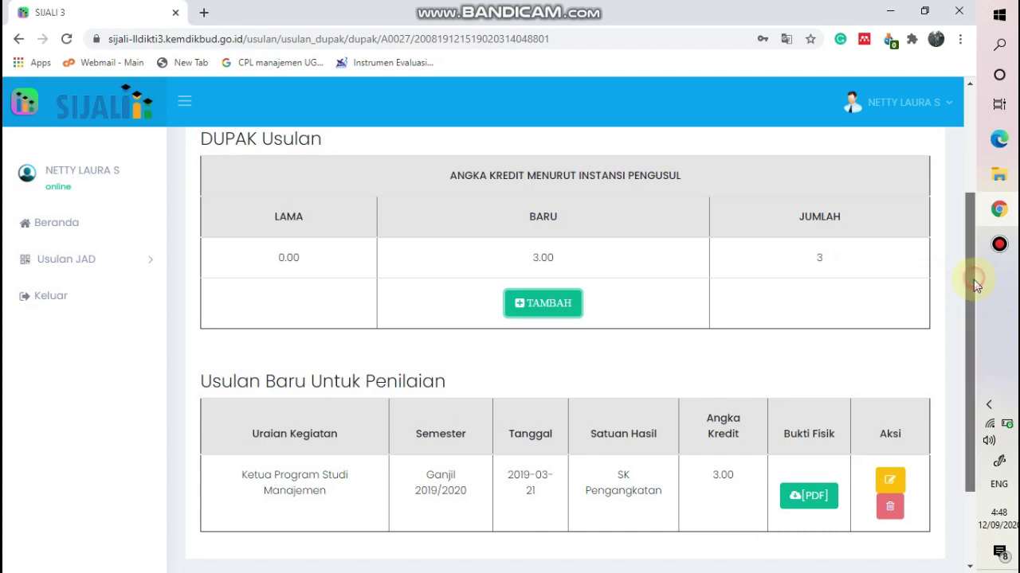
Step: Edit the existing Ketua Program Studi Manajemen entry, set its Satuan Hasil to SK Penetapan Jabatan and save the update
left_click_drag(973, 278, 960, 311)
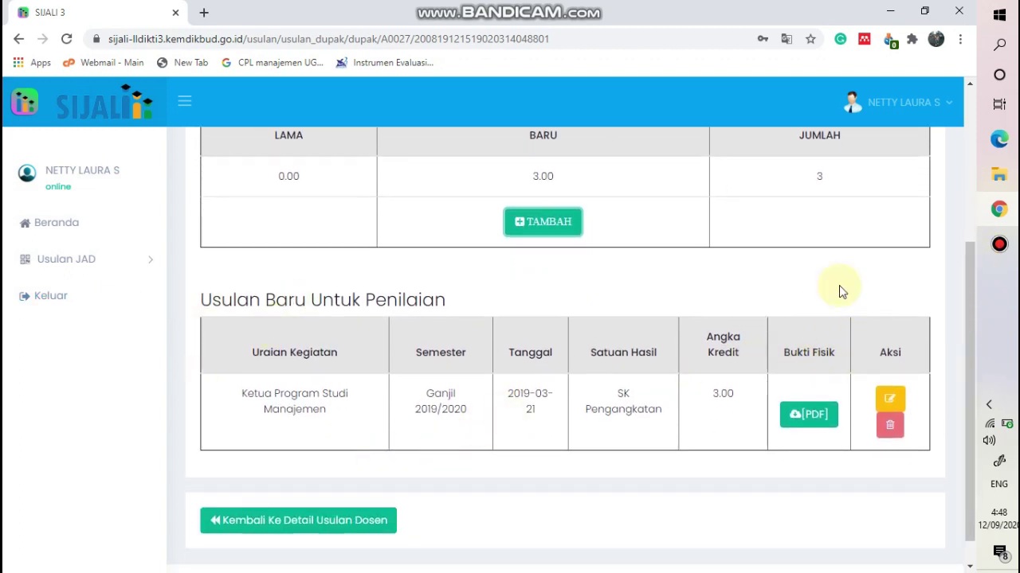
left_click(969, 296)
left_click_drag(969, 296, 976, 326)
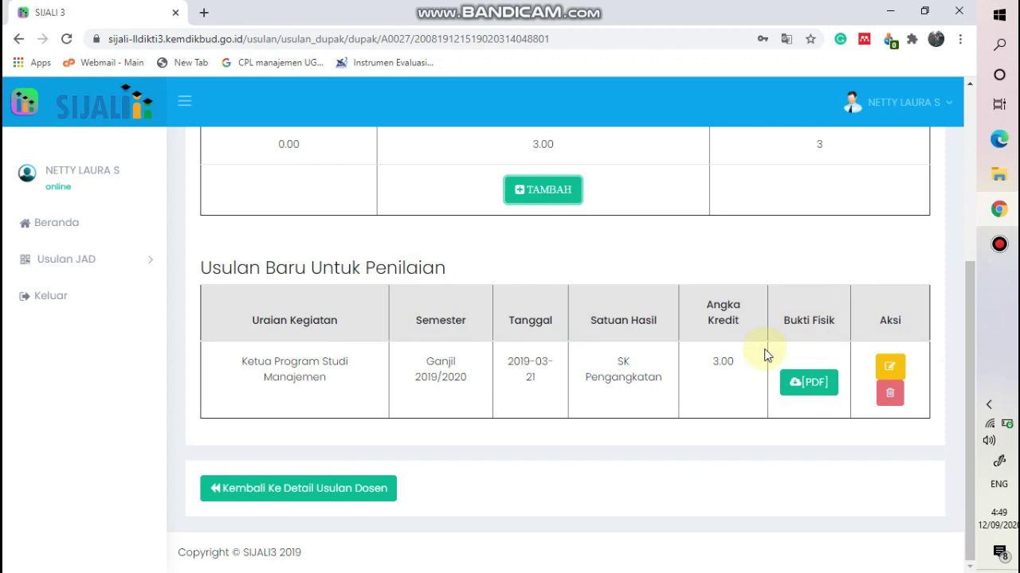
left_click(890, 365)
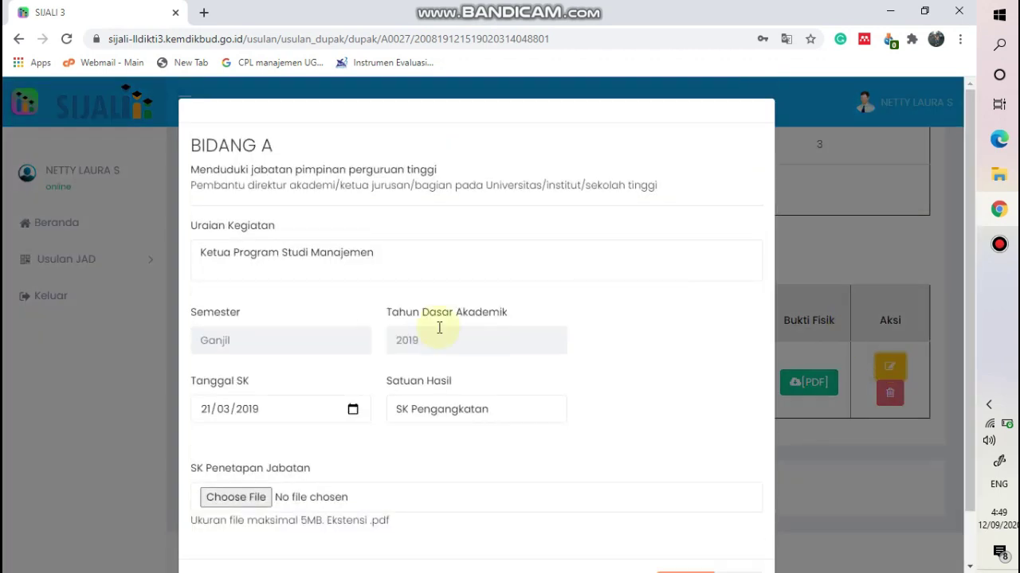
scroll(967, 203, "down", 2)
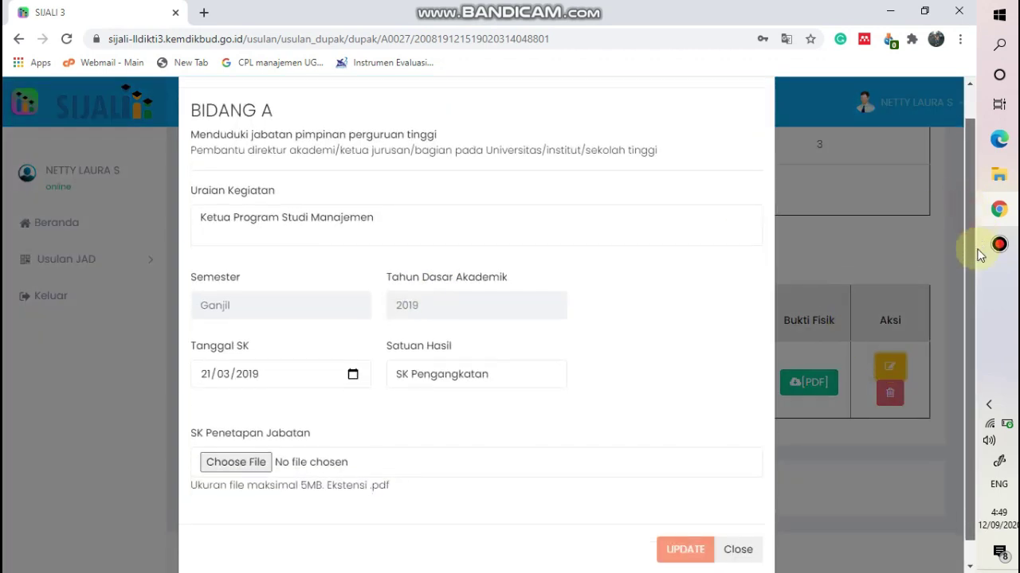
left_click(505, 356)
left_click_drag(505, 356, 388, 344)
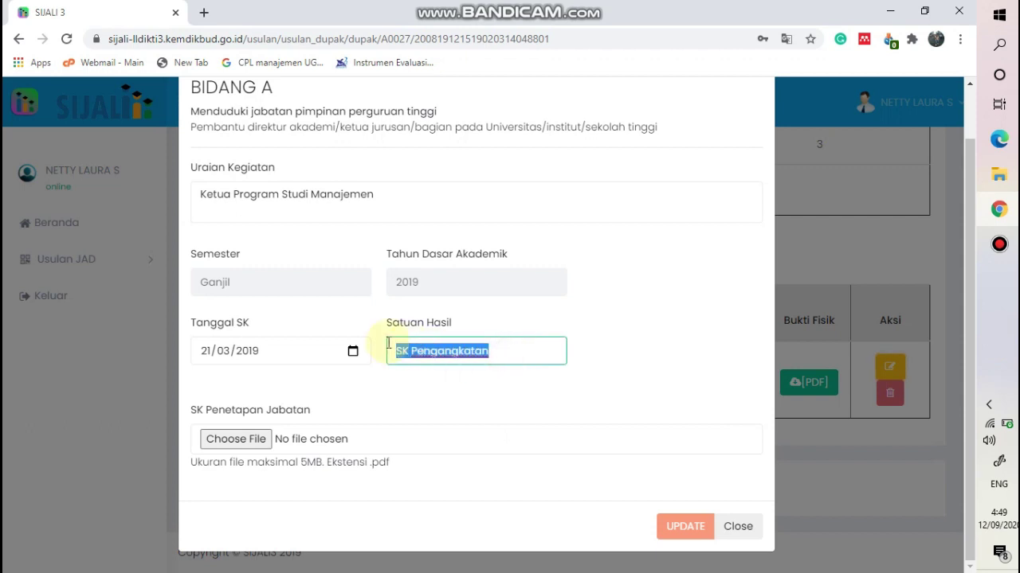
type("SK ")
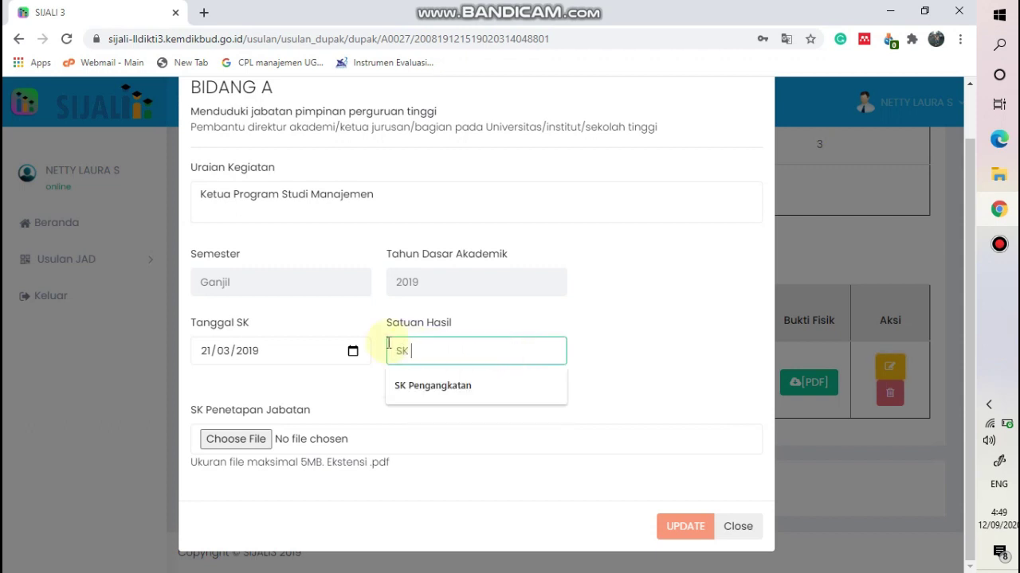
type("Penetapan Jabatan")
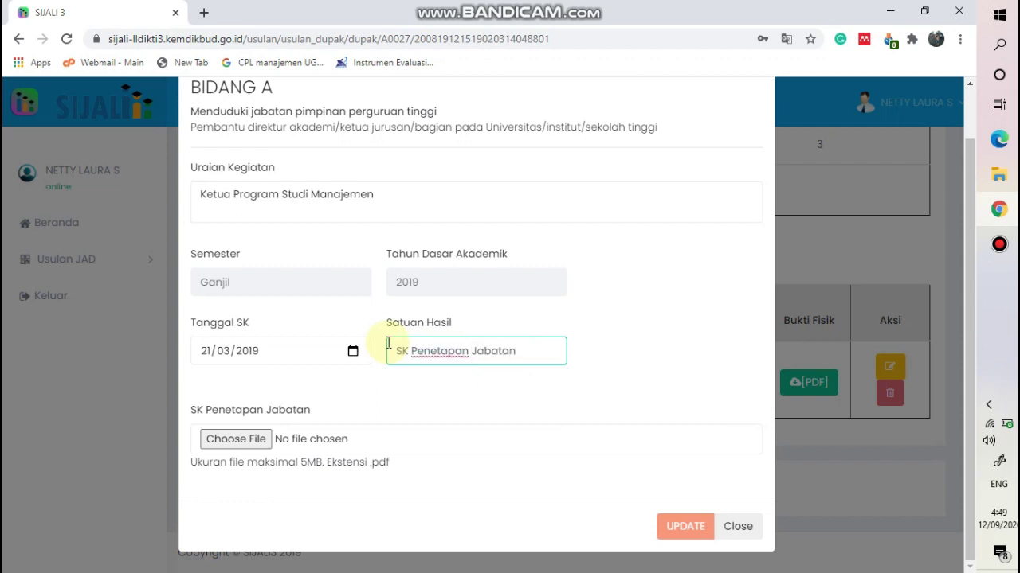
left_click(684, 529)
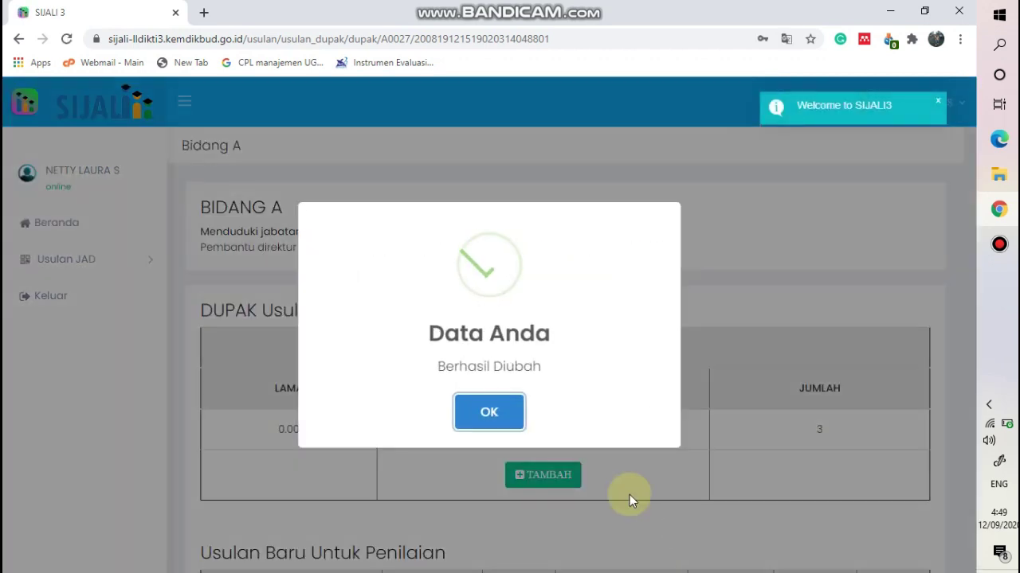
left_click(489, 413)
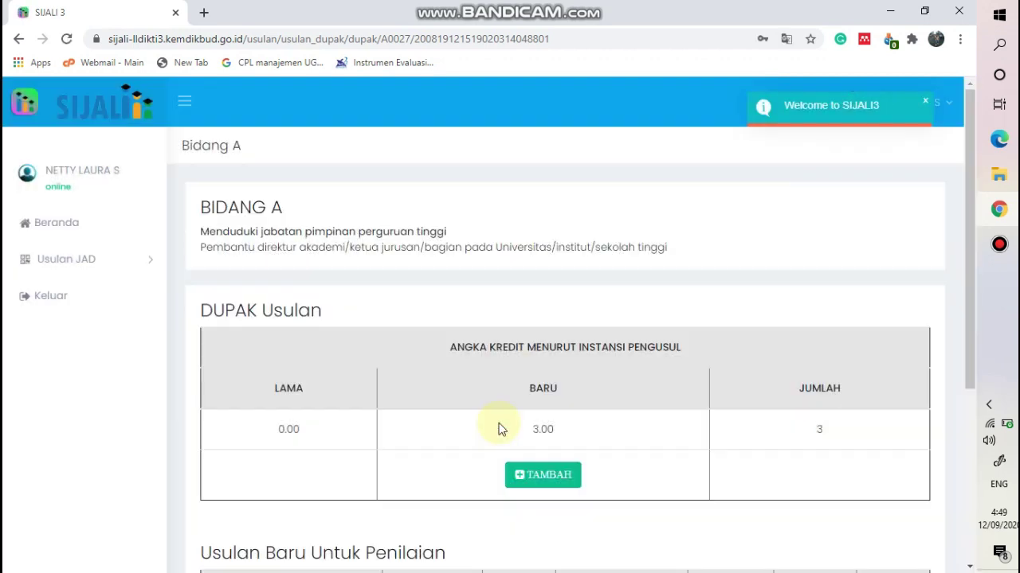
Step: Check the edited entry under Usulan Baru Untuk Penilaian and return to the lecturer's proposal details
left_click(969, 283)
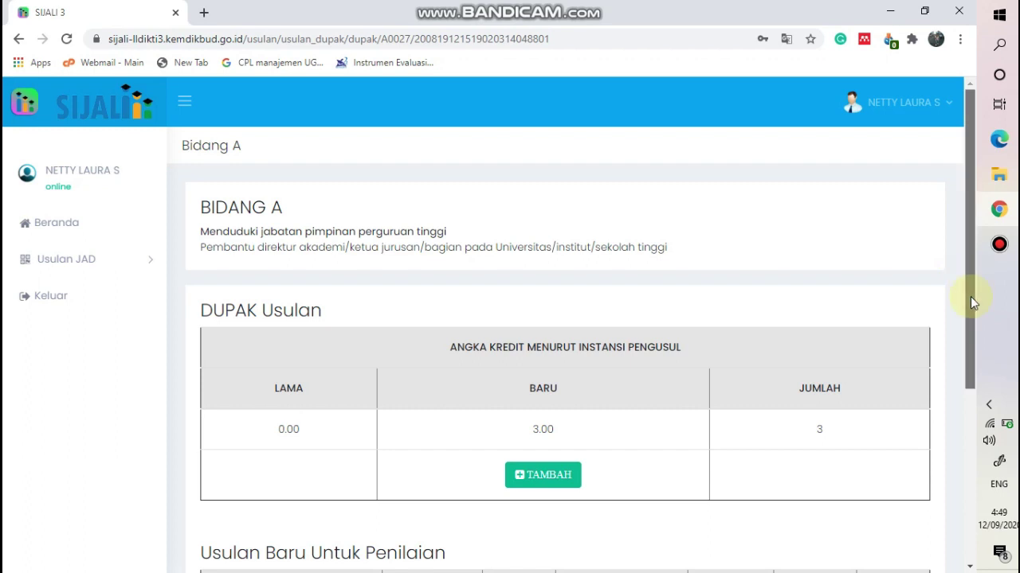
left_click_drag(970, 302, 981, 478)
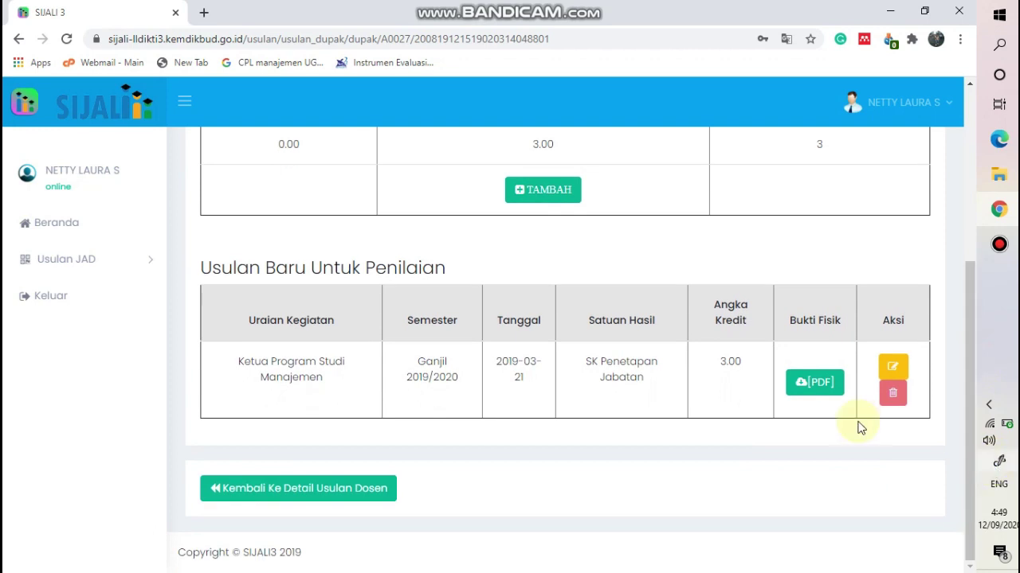
left_click(331, 497)
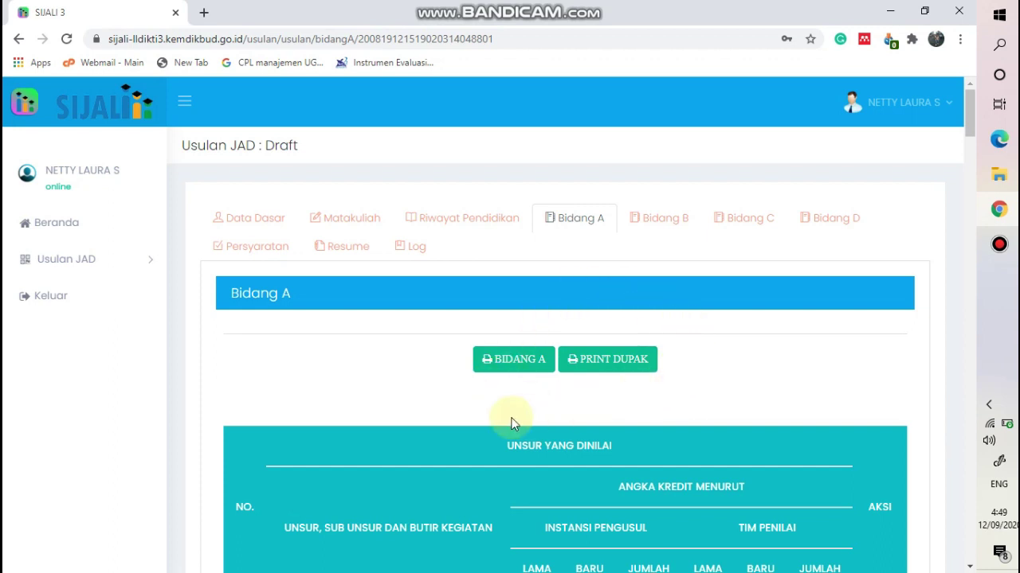
Step: Open Bidang B and examine the Pelaksanaan Penelitian activities from books and book chapters through international and national journals
left_click(661, 220)
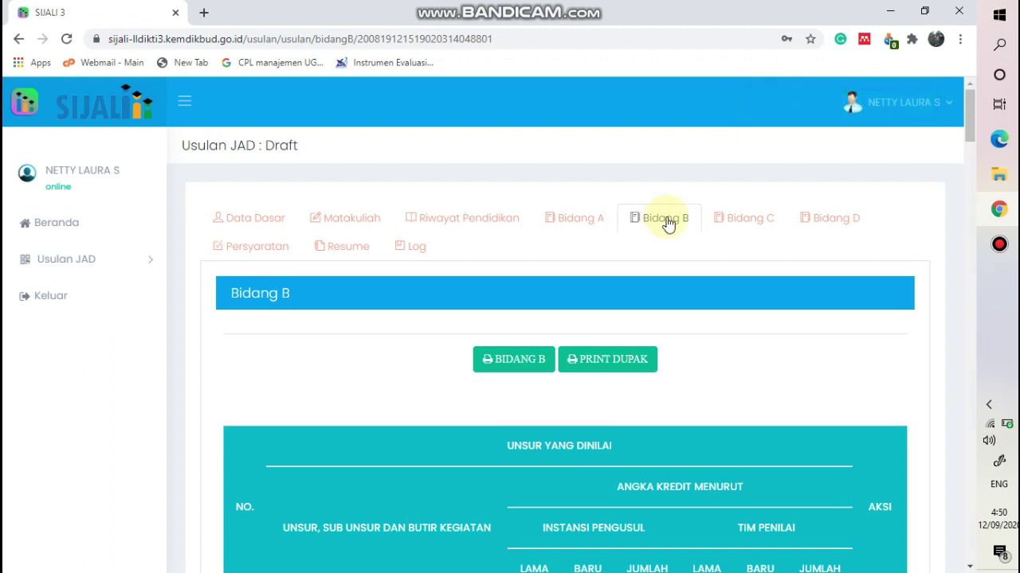
left_click(972, 108)
left_click_drag(971, 108, 974, 155)
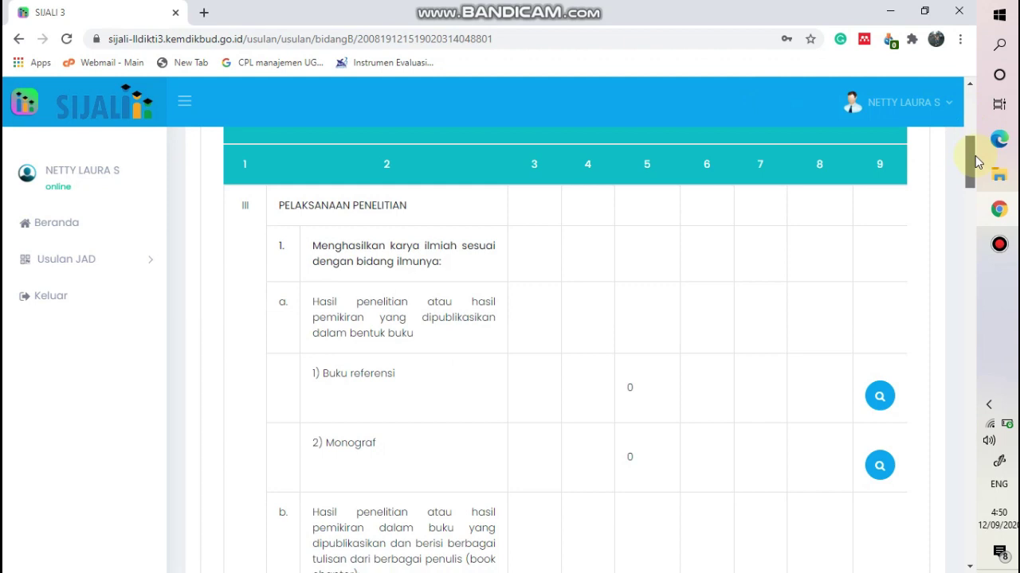
scroll(978, 162, "down", 1)
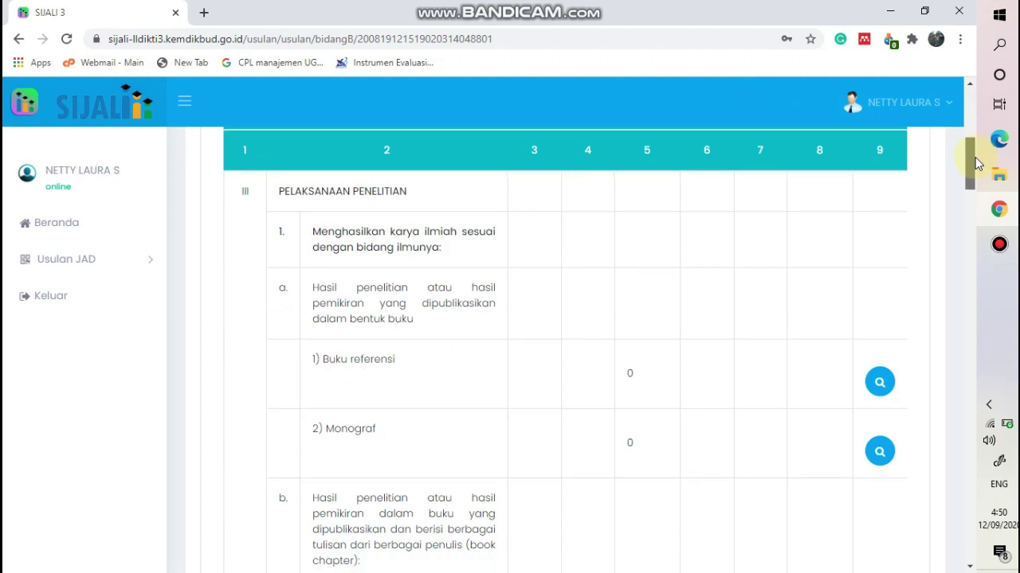
scroll(975, 158, "down", 1)
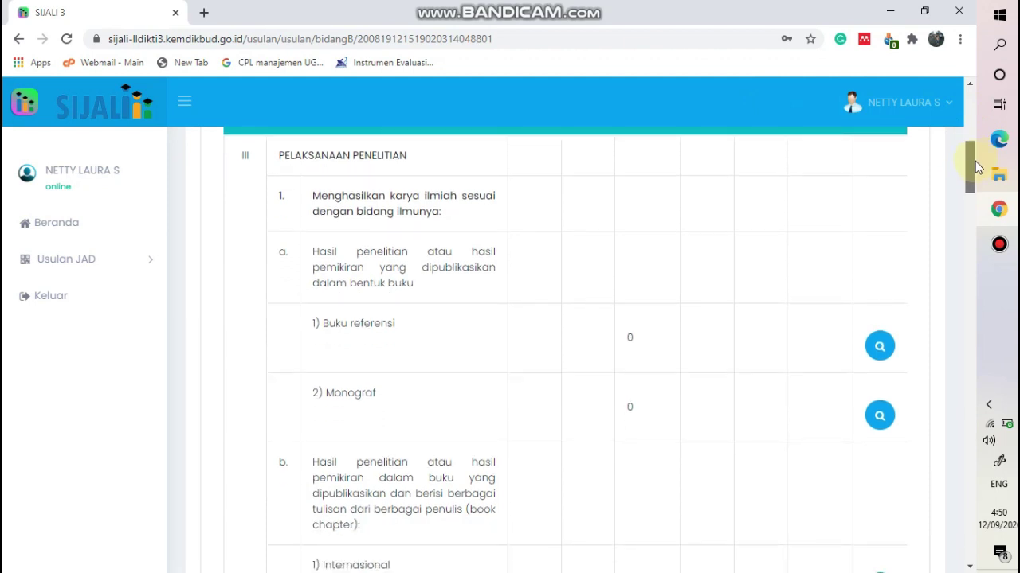
scroll(978, 173, "down", 1)
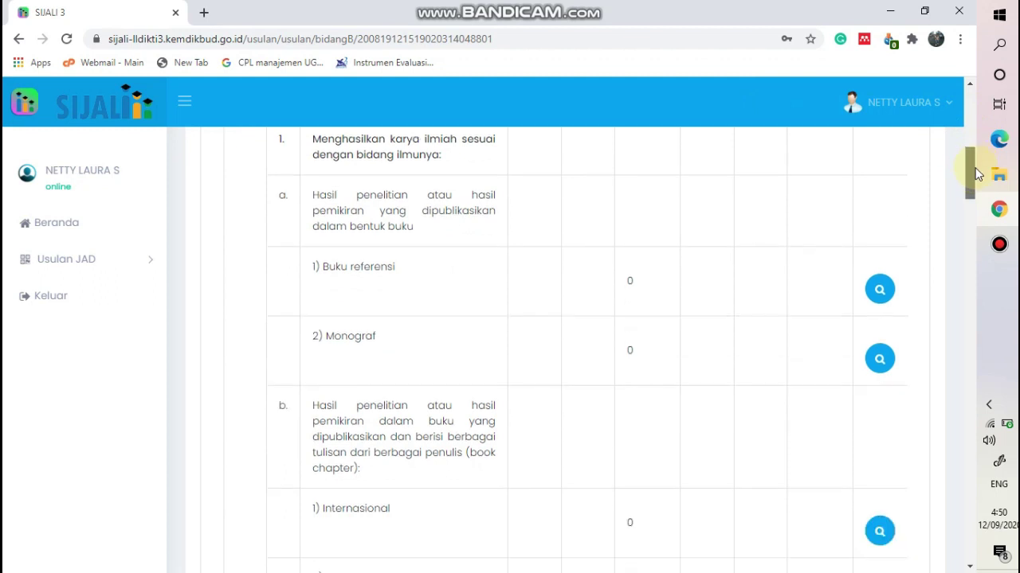
mouse_move(971, 174)
left_mouse_down()
mouse_move(972, 156)
mouse_move(975, 173)
left_mouse_up()
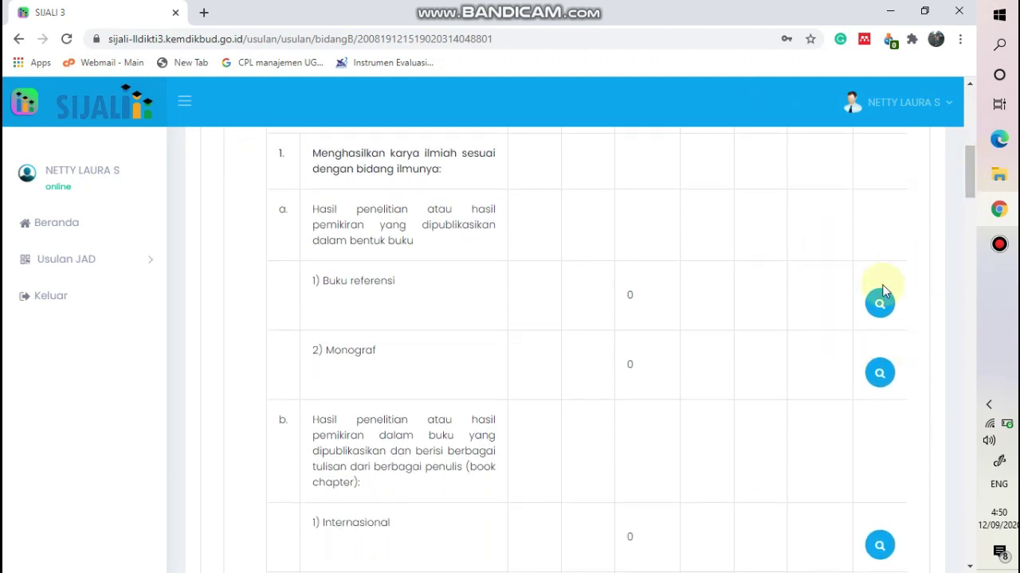
left_click(970, 191)
left_click_drag(969, 191, 981, 220)
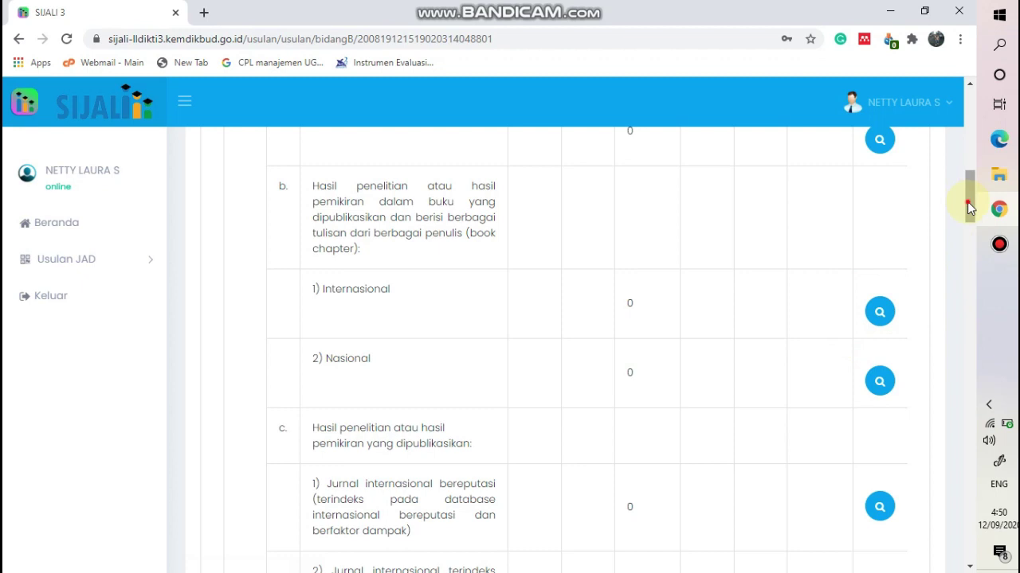
left_click_drag(967, 202, 971, 227)
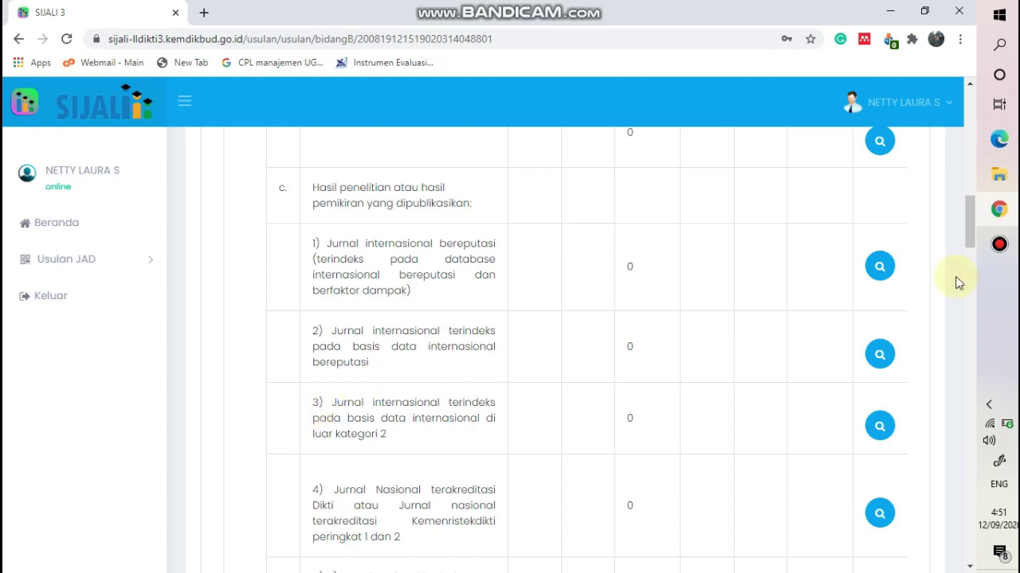
left_click_drag(970, 239, 922, 257)
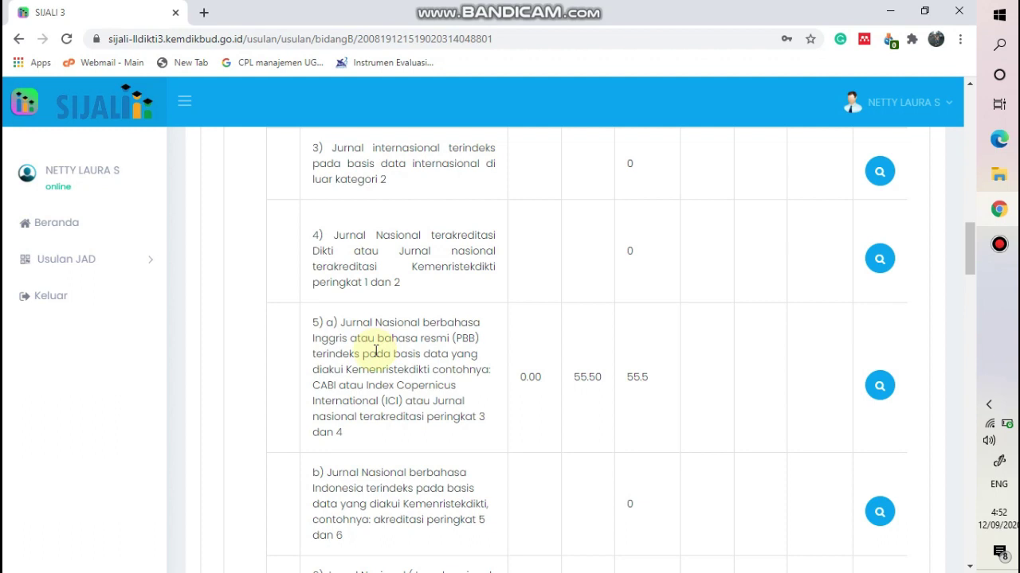
Step: Open the details of category 5a, Jurnal Nasional berbahasa Inggris, and examine the articles under Usulan Baru Untuk Penilaian
left_click(881, 392)
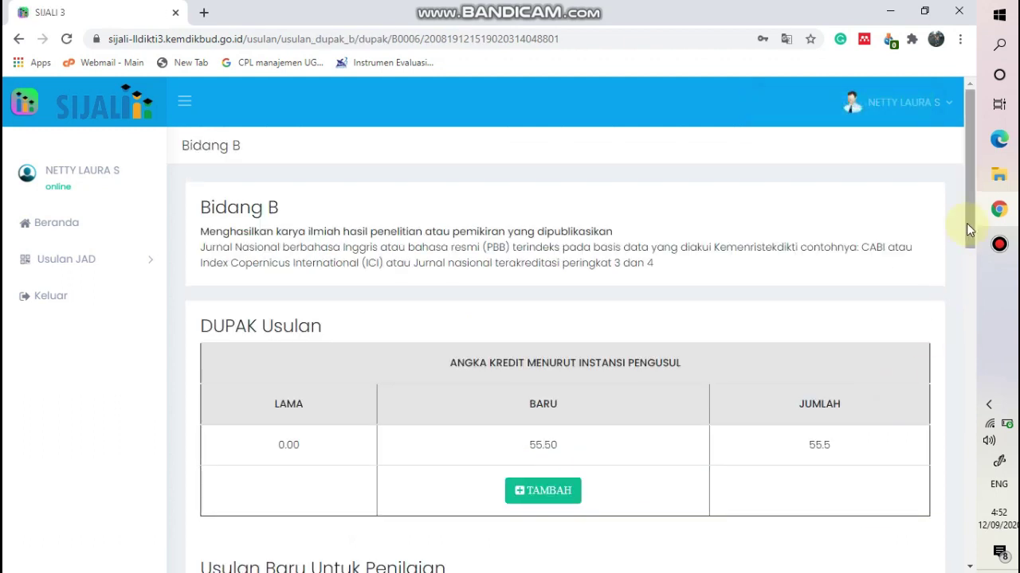
left_click_drag(966, 223, 967, 365)
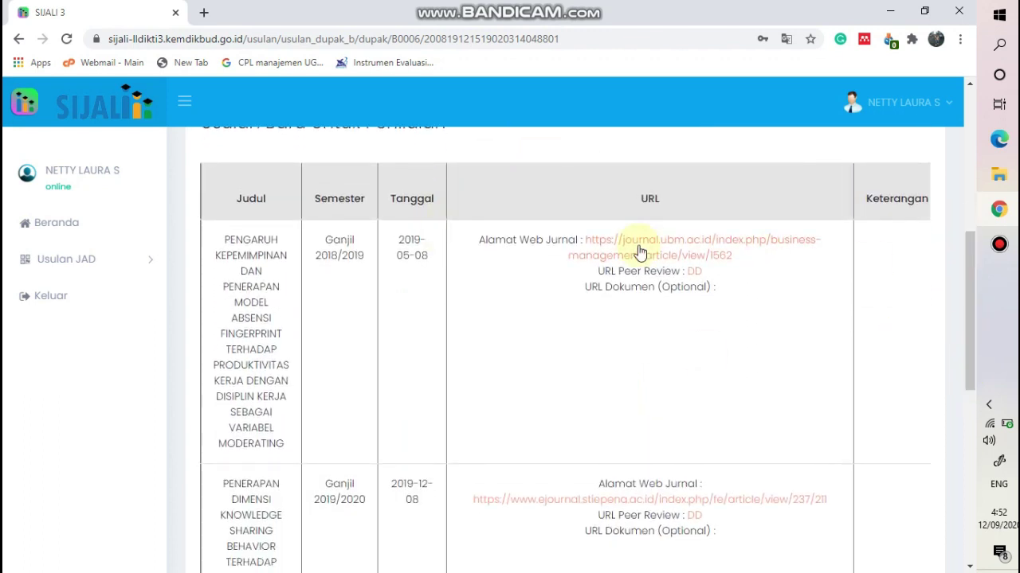
left_click_drag(966, 309, 963, 223)
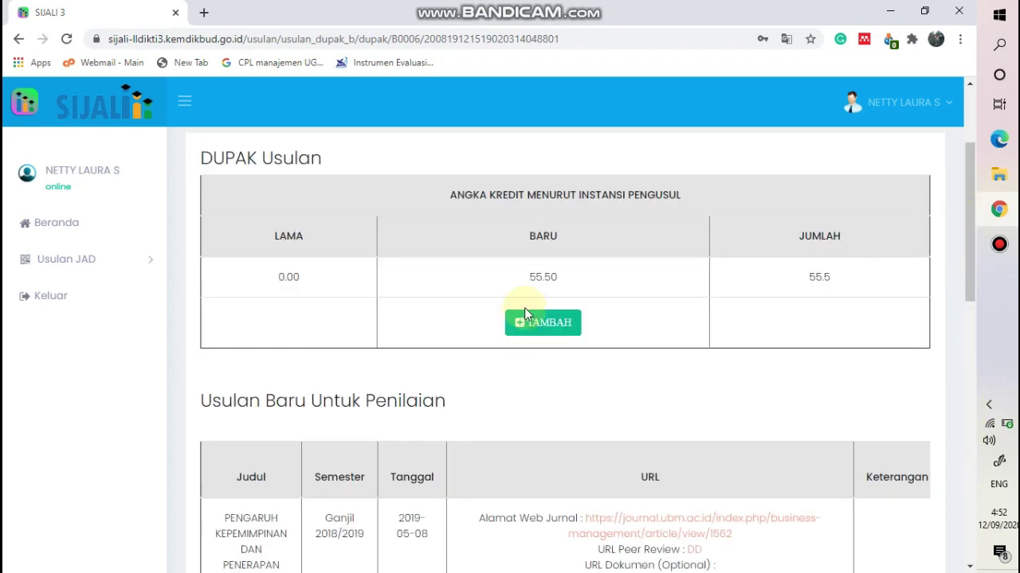
Step: Start a new entry for this journal category and look at the Semester and Tahun Dasar Akademik options
left_click(542, 323)
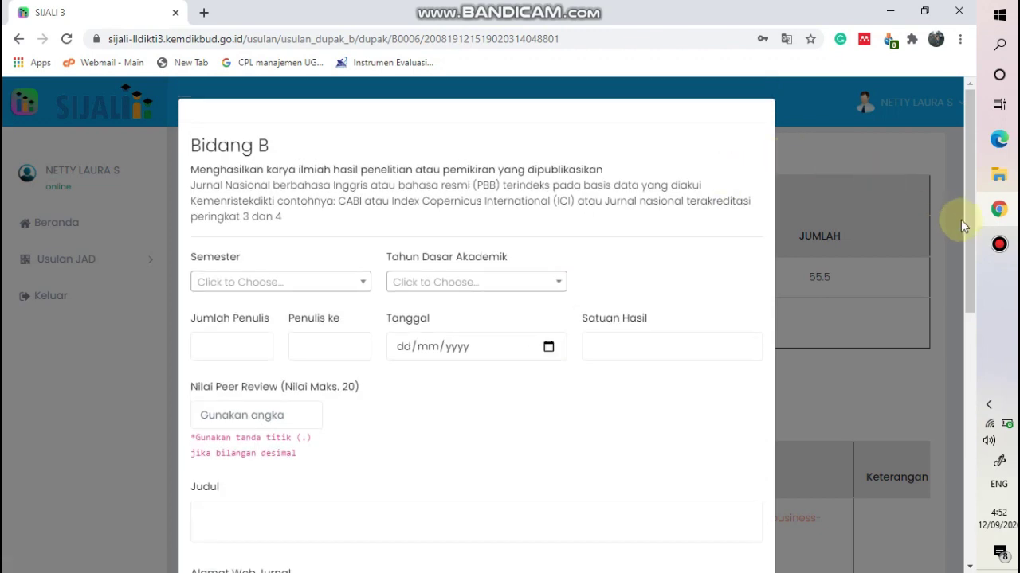
left_click_drag(967, 223, 972, 245)
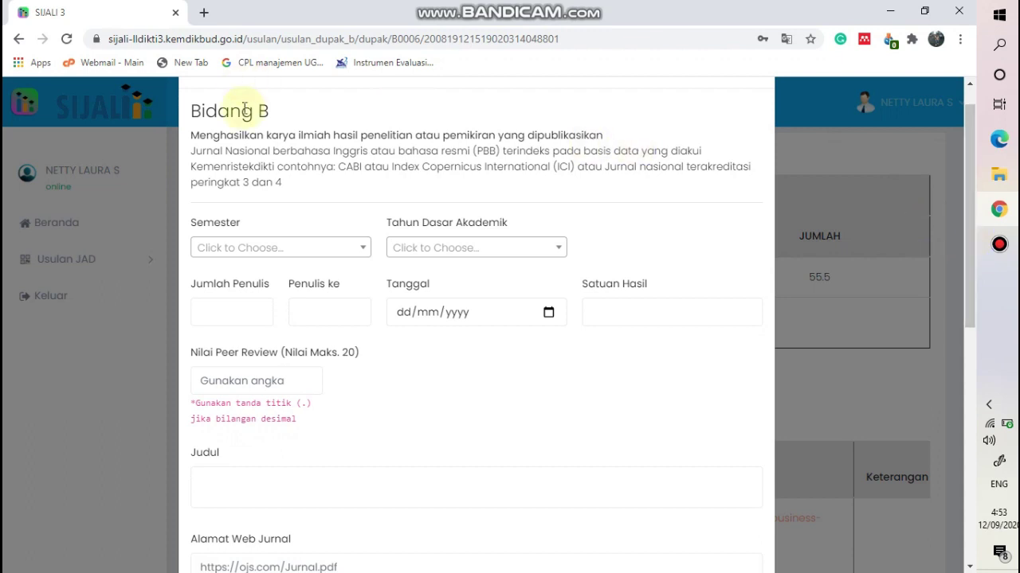
left_click(229, 252)
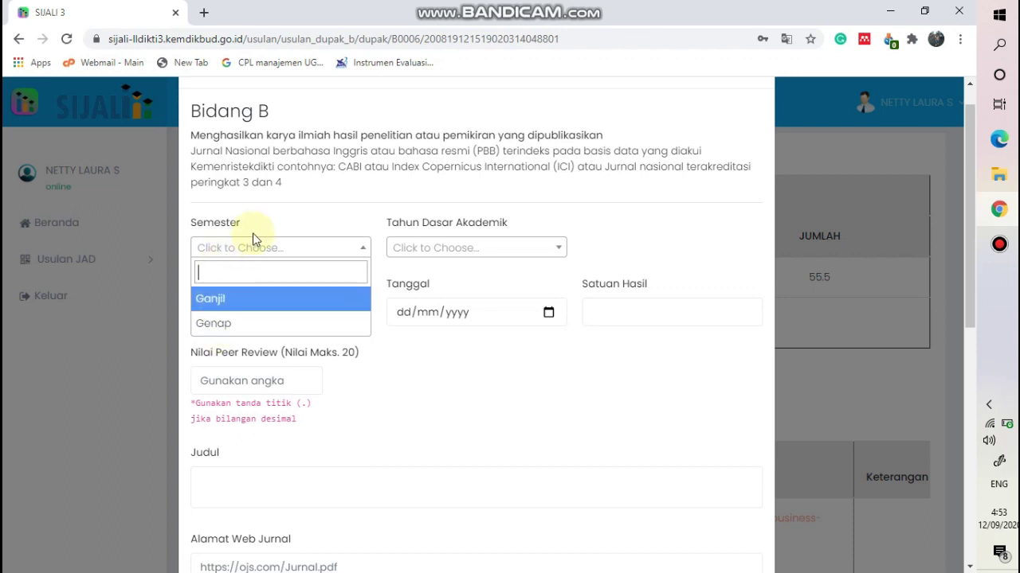
left_click(449, 248)
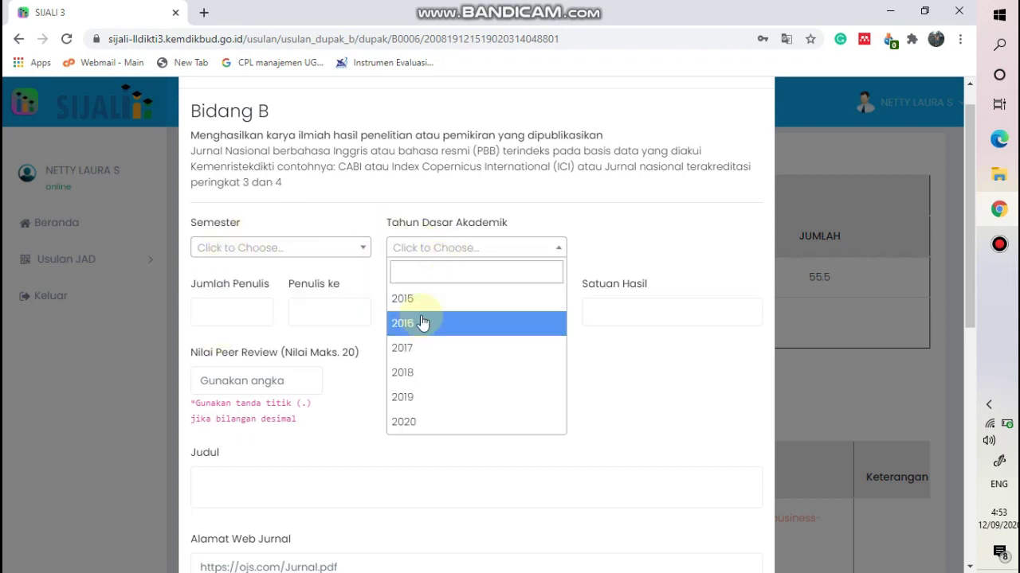
Step: Set Jumlah Penulis to 14 and Penulis ke to 1 in the new journal entry
left_click(221, 309)
left_click(259, 307)
left_click(259, 307)
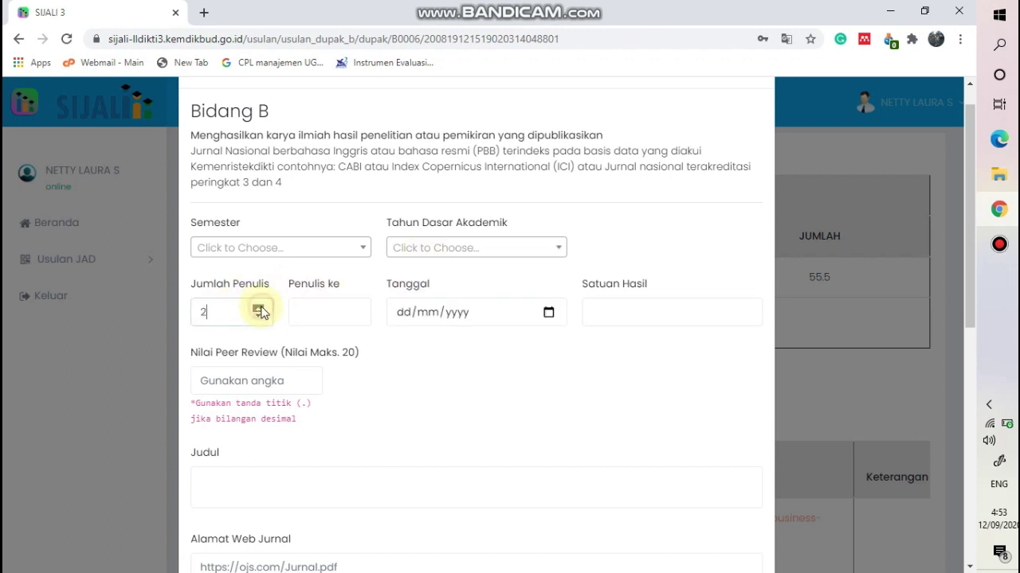
left_click_drag(259, 308, 259, 307)
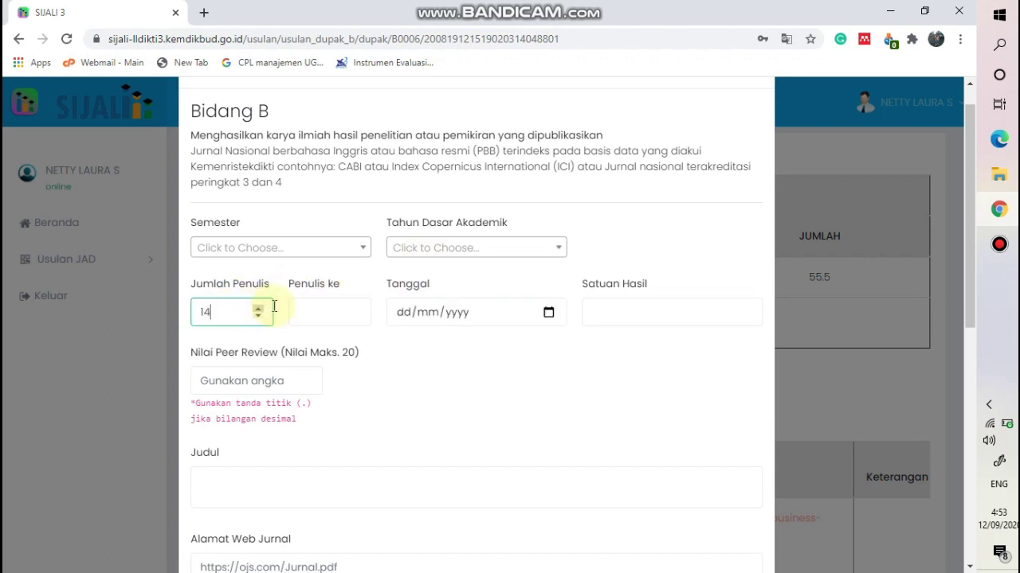
left_click(323, 312)
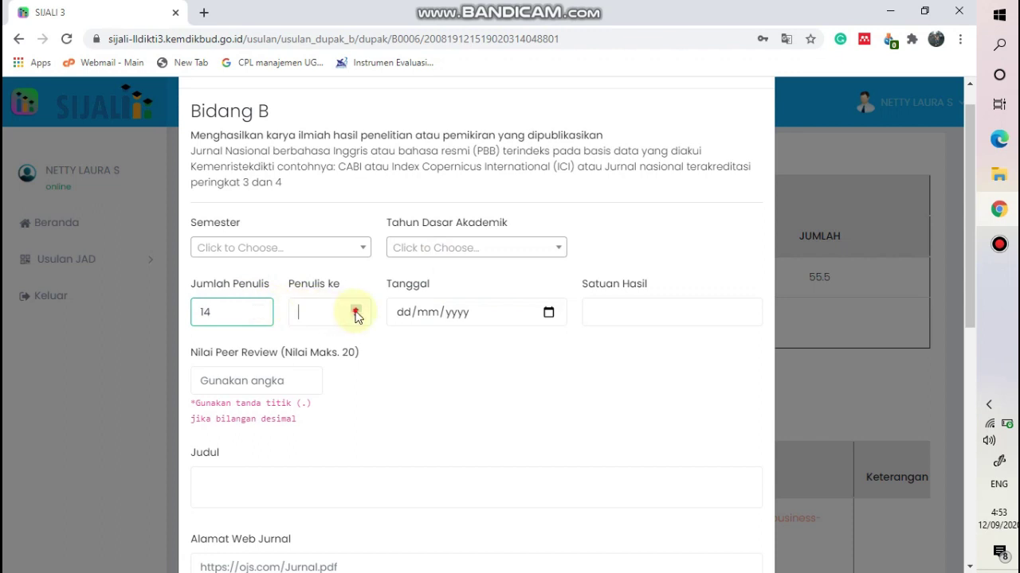
left_click(355, 314)
left_click(355, 314)
left_click(356, 319)
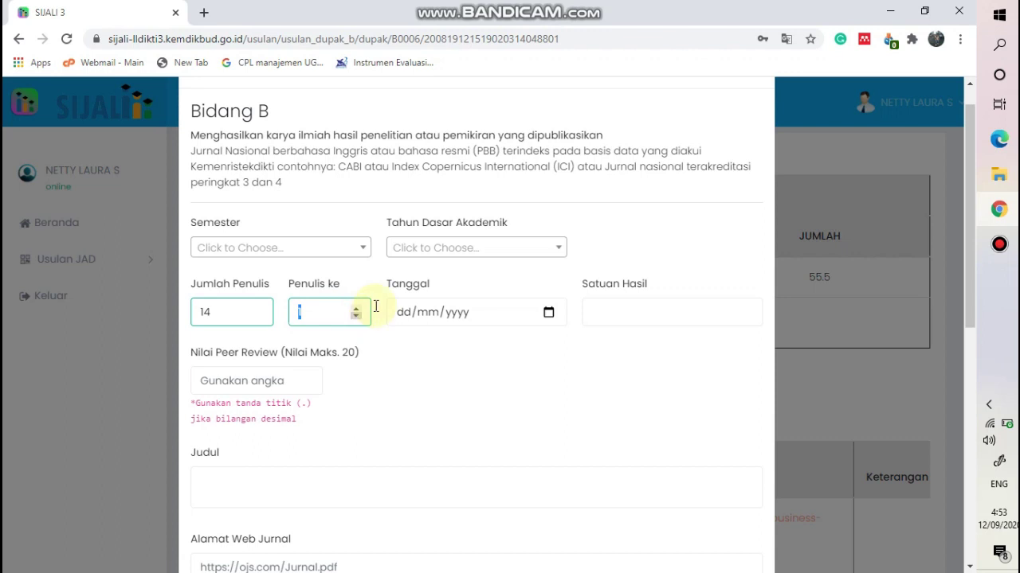
Step: Fill in Satuan Hasil as 1 jurnal and Nilai Peer Review as 18.5, leaving Tanggal empty
left_click(456, 313)
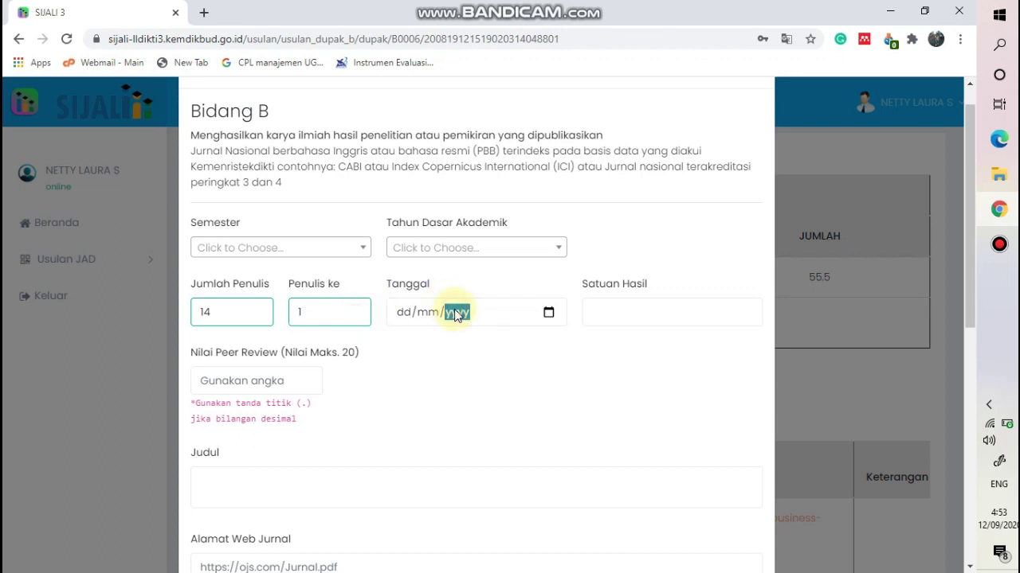
left_click(402, 313)
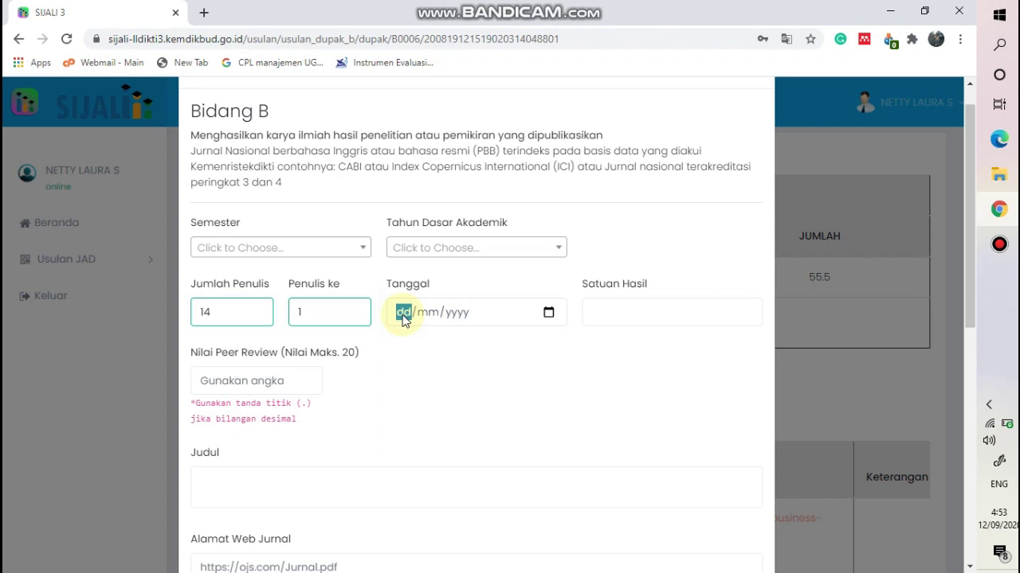
left_click(625, 314)
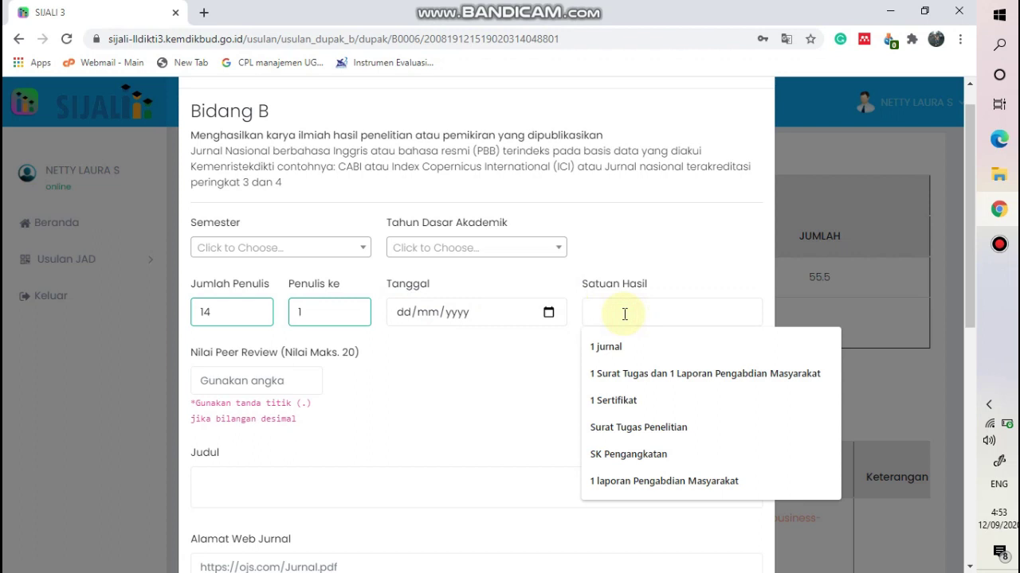
left_click(616, 343)
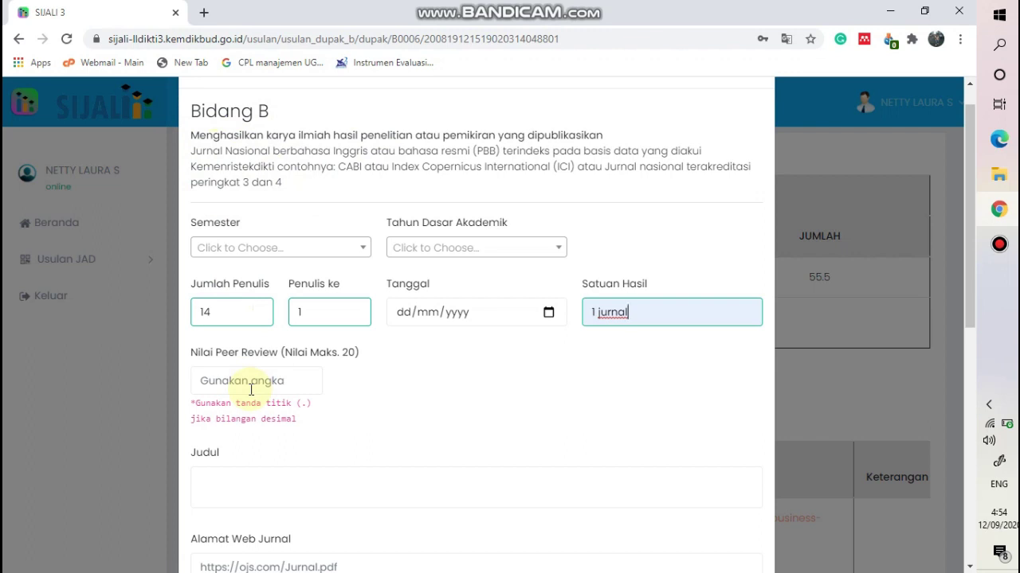
left_click(212, 380)
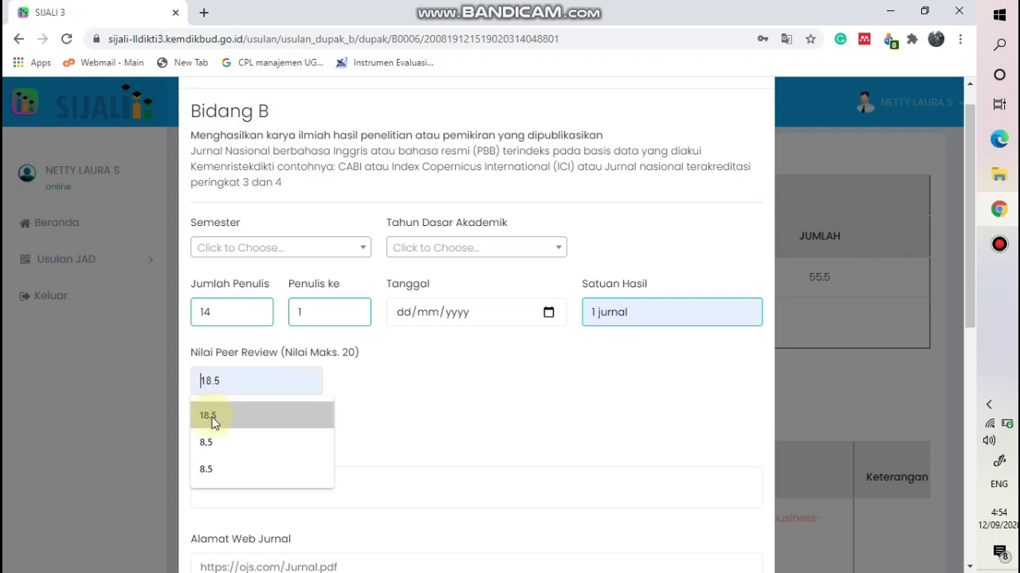
left_click(212, 418)
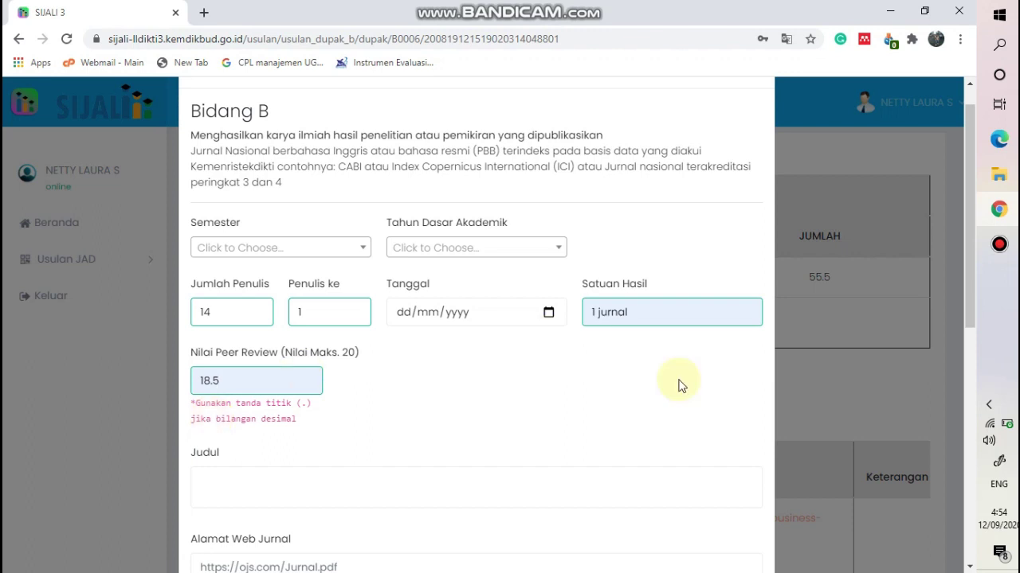
Step: Look at the Judul and Alamat Web Jurnal fields of the journal entry without filling them in
scroll(972, 282, "down", 1)
left_click_drag(973, 282, 972, 371)
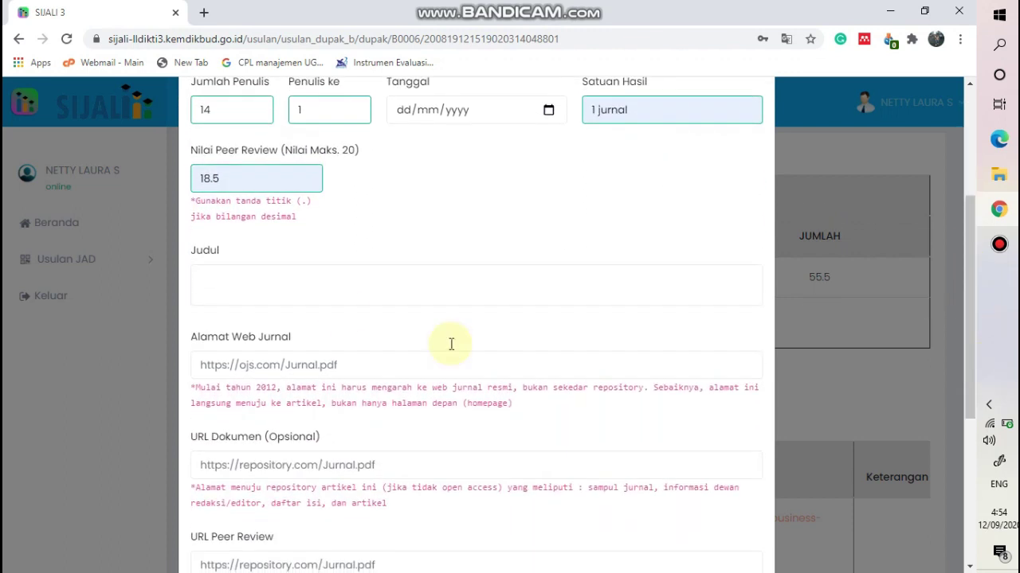
left_click(204, 273)
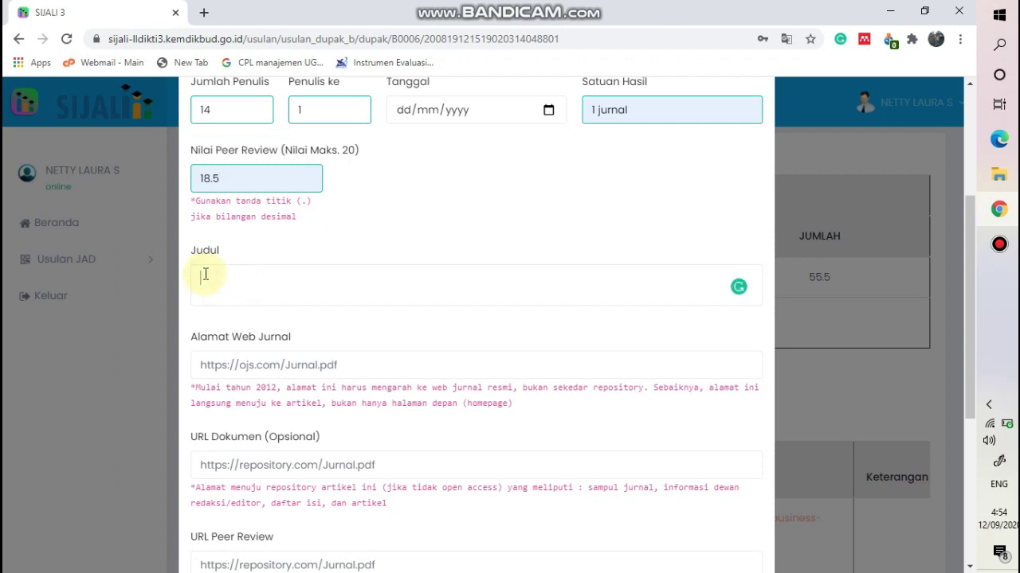
left_click(362, 366)
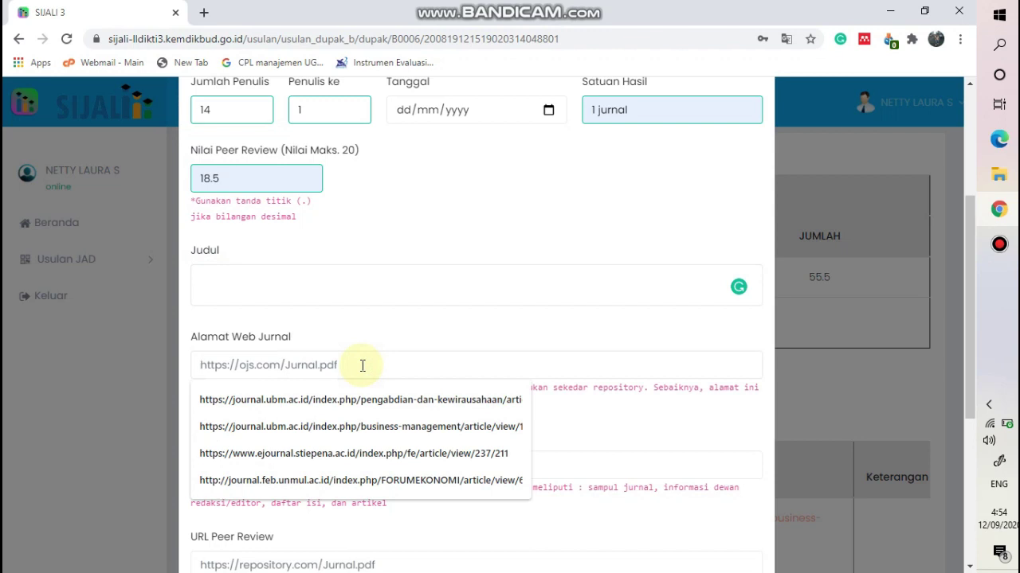
left_click(357, 274)
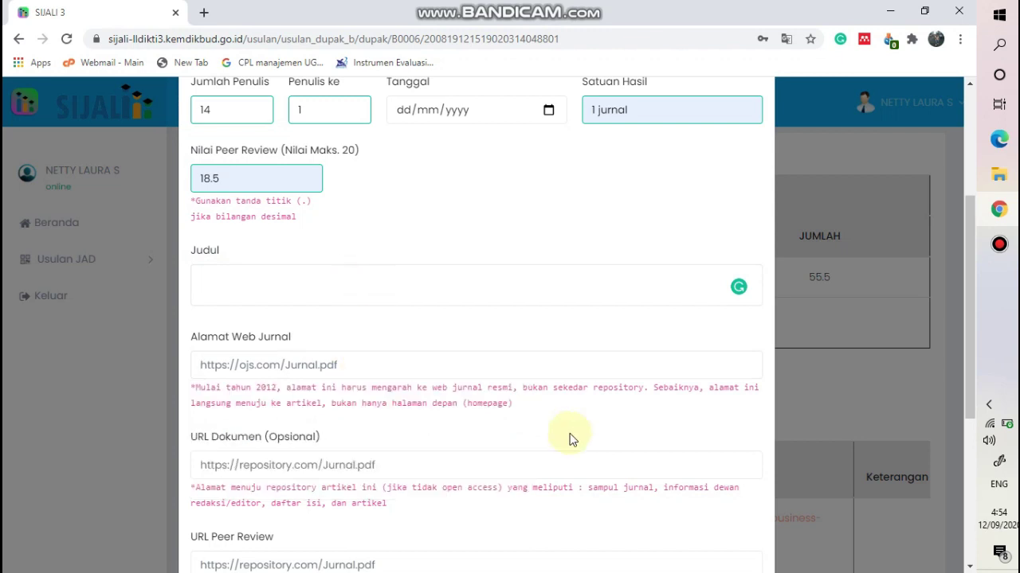
Step: Look over the URL Peer Review, Keterangan and Berkas Upload fields and close the entry form without saving
left_click_drag(966, 262, 981, 363)
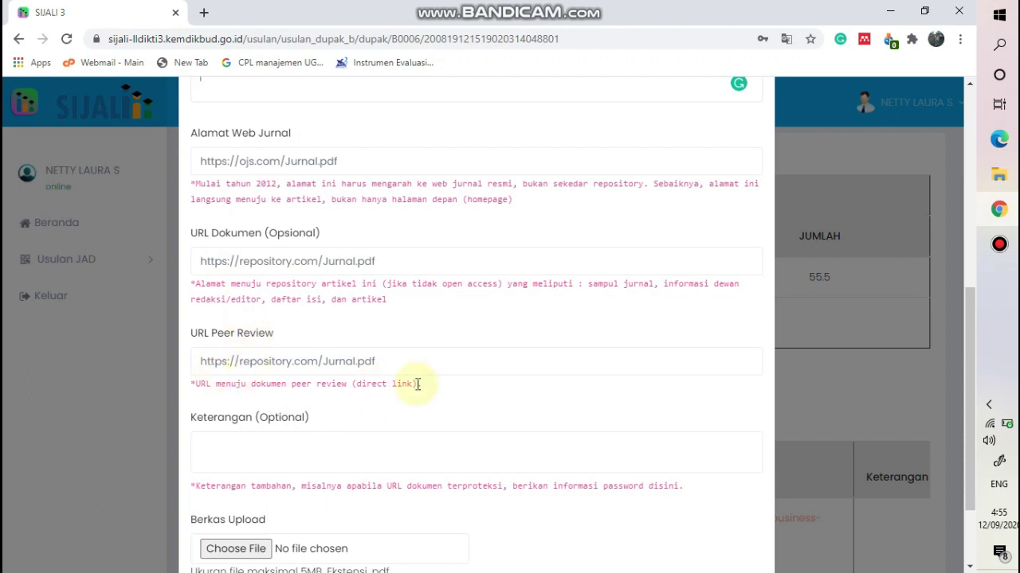
left_click(401, 361)
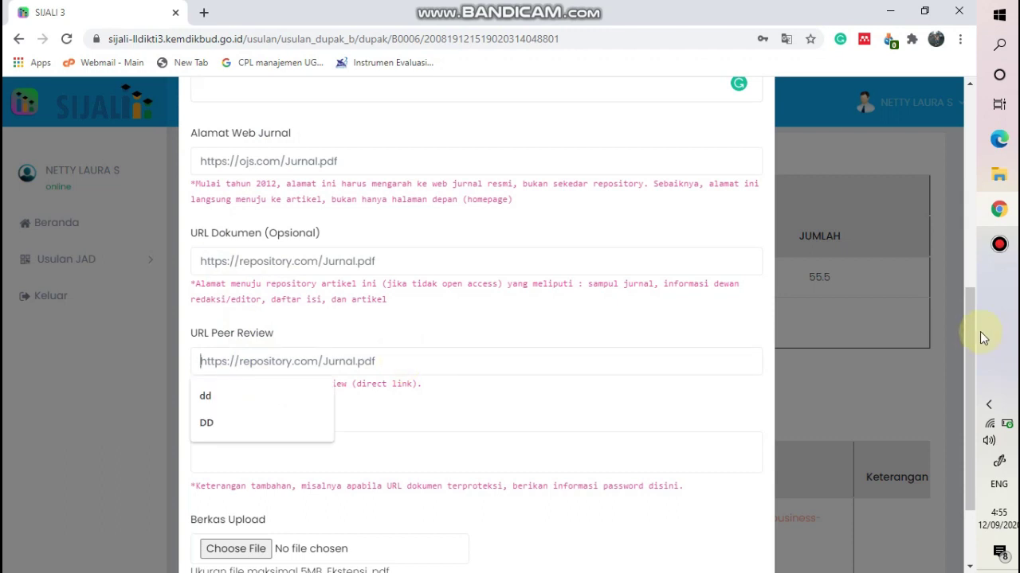
left_click_drag(971, 337, 987, 434)
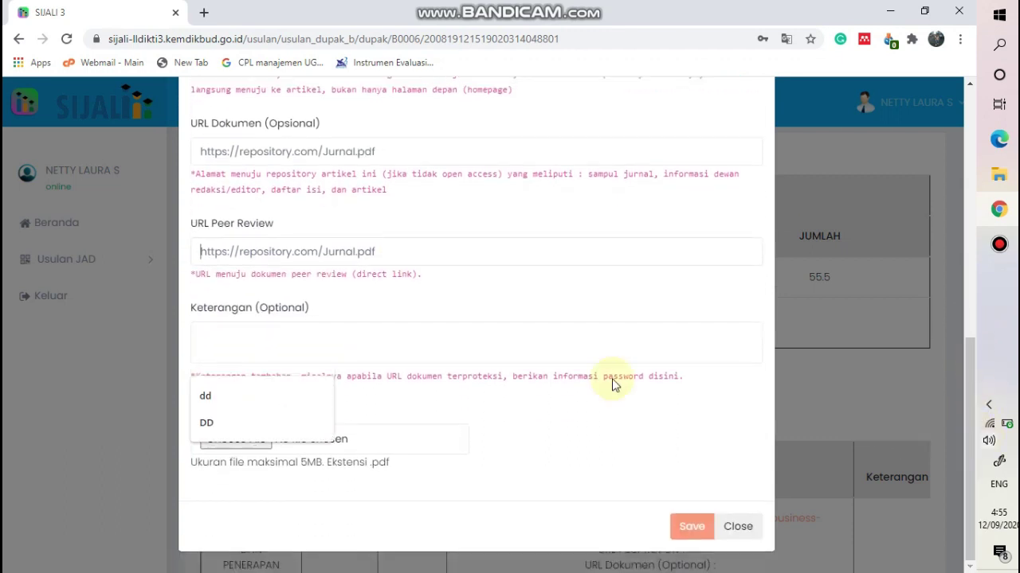
left_click(529, 333)
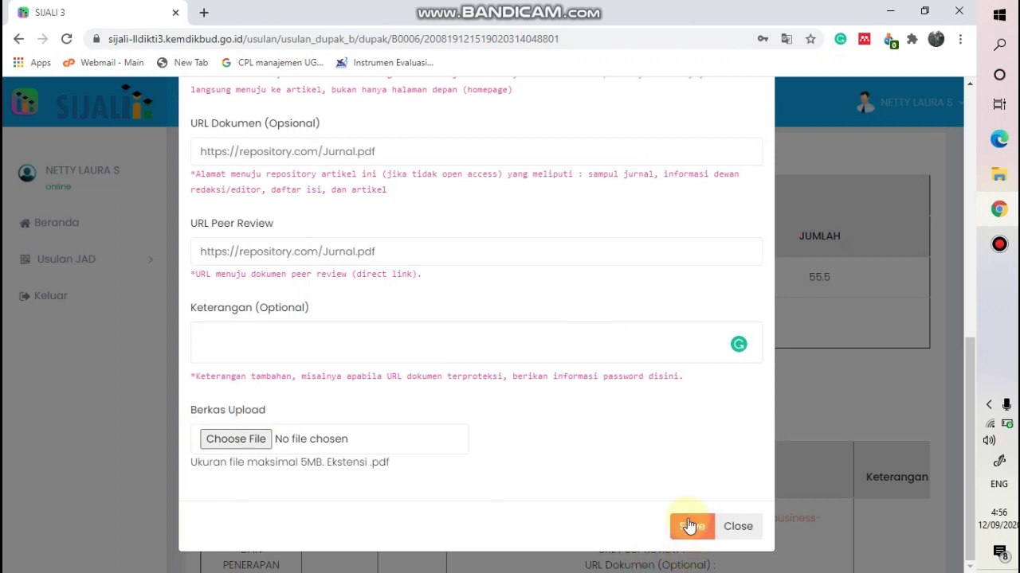
left_click(739, 529)
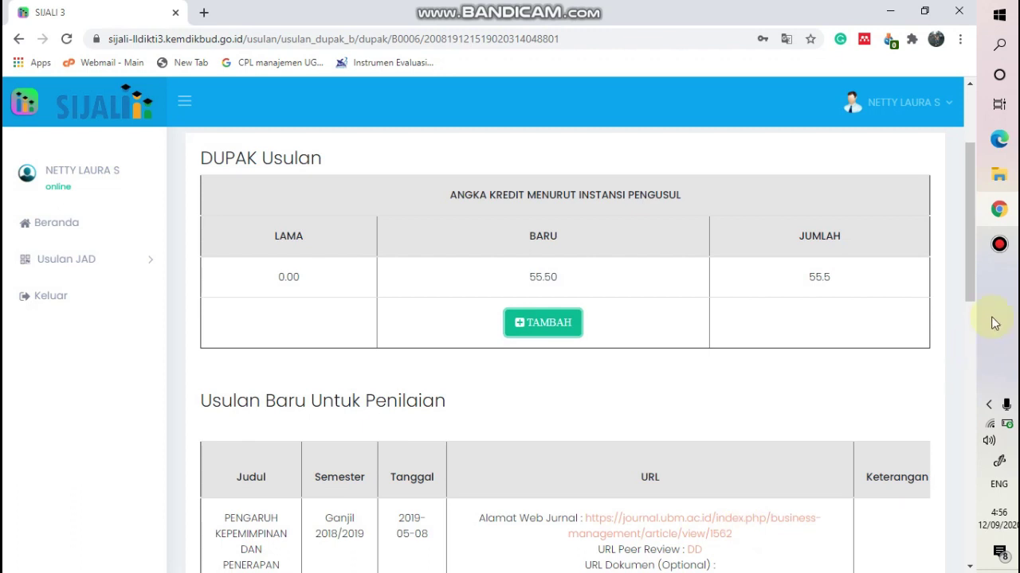
Step: Return to the Bidang B overview and open the details of item 6) Jurnal Nasional
left_click_drag(969, 277, 963, 570)
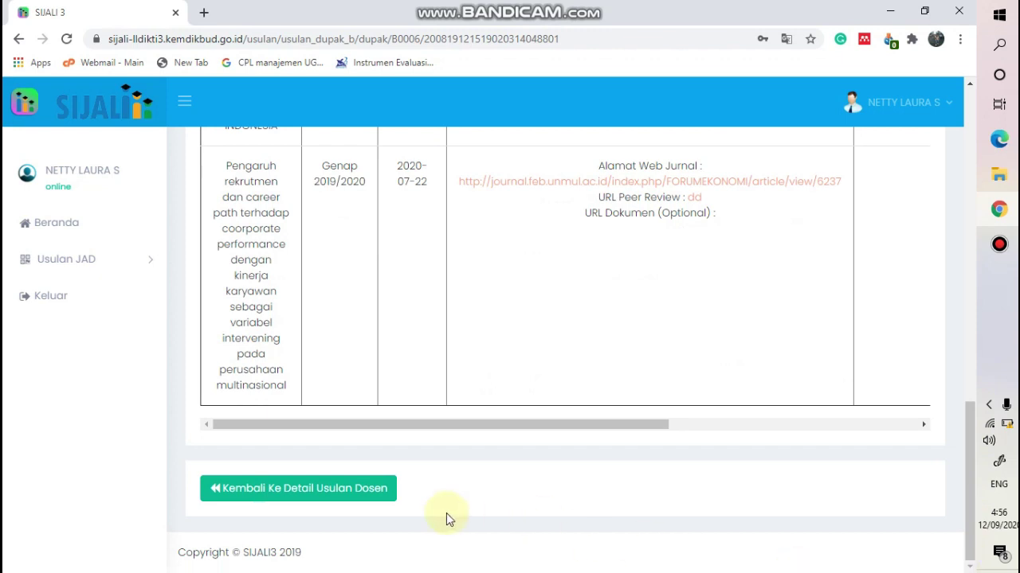
left_click(377, 505)
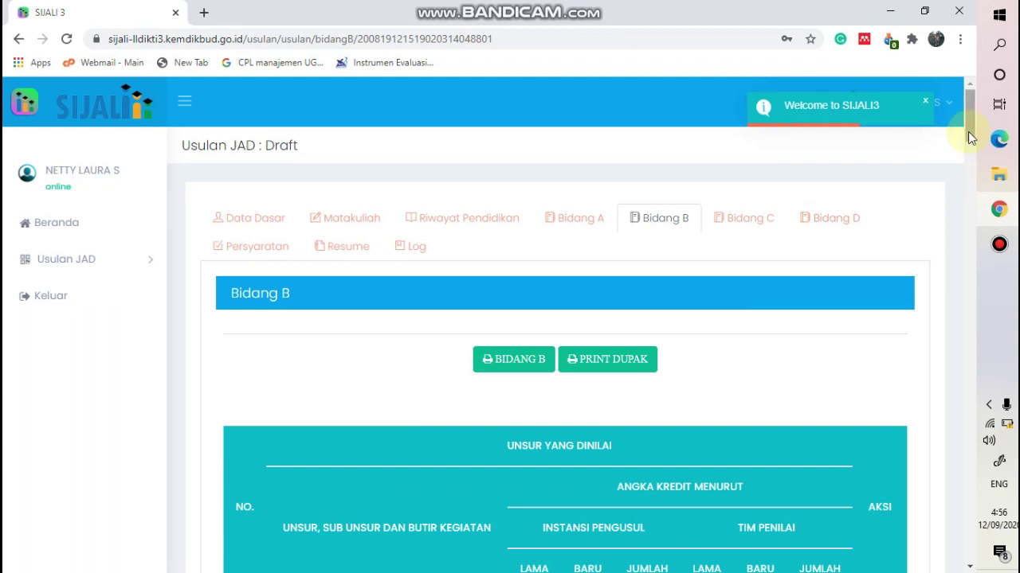
left_click_drag(968, 131, 968, 291)
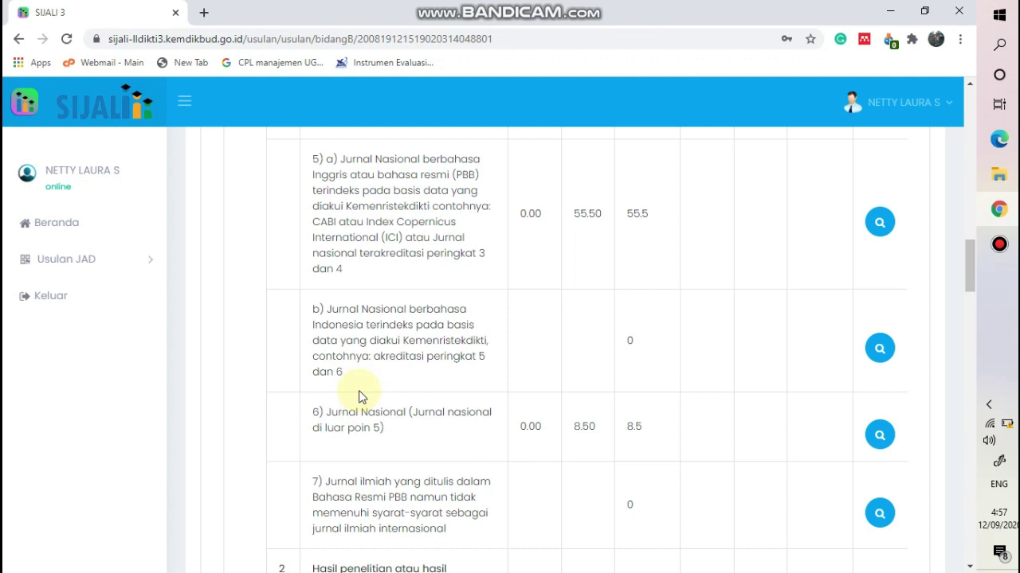
left_click(878, 436)
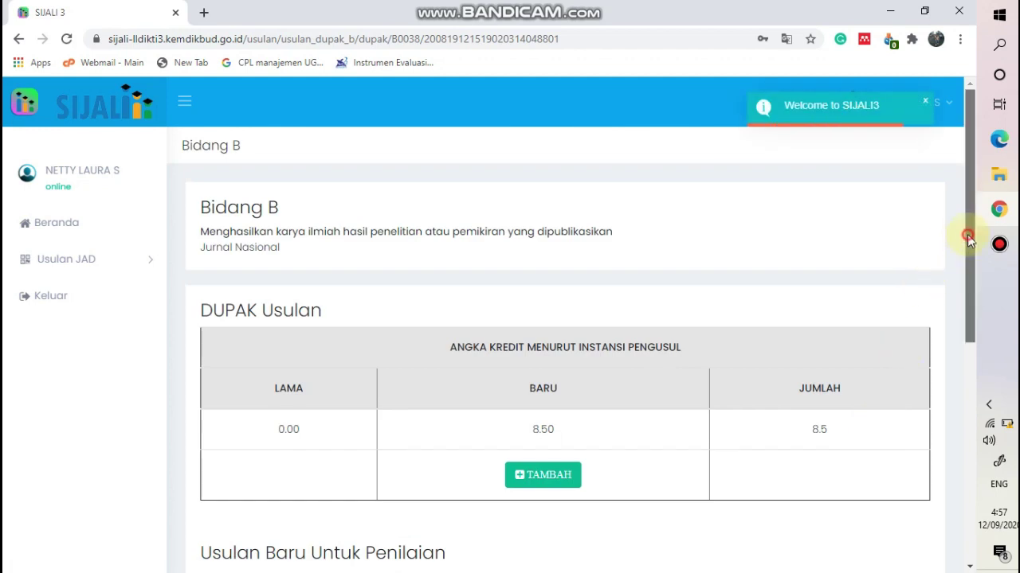
Step: Look over the publication proposed for assessment under Jurnal Nasional, including its semester, date, URLs and author fields
scroll(970, 247, "down", 1)
left_click_drag(969, 247, 996, 410)
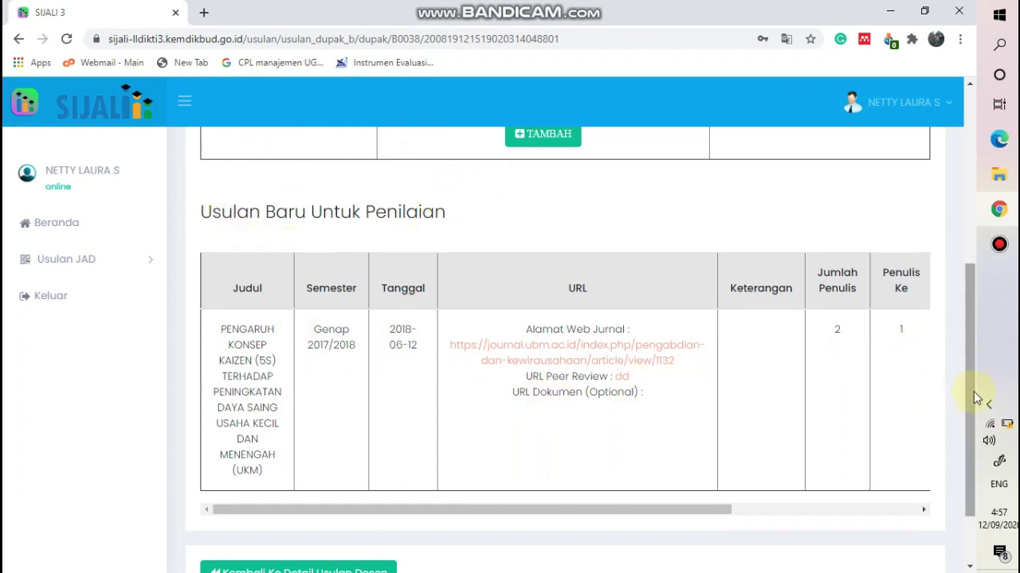
left_click_drag(972, 389, 966, 279)
scroll(882, 307, "up", 2)
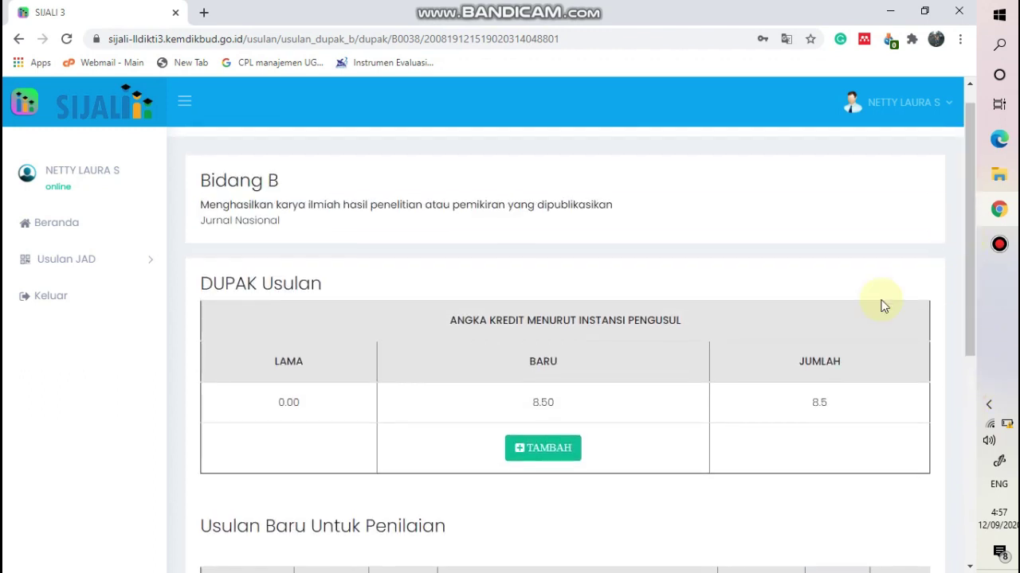
Step: Open a new Jurnal Nasional entry form, look over its fields without filling them in, and close it without saving
left_click(544, 449)
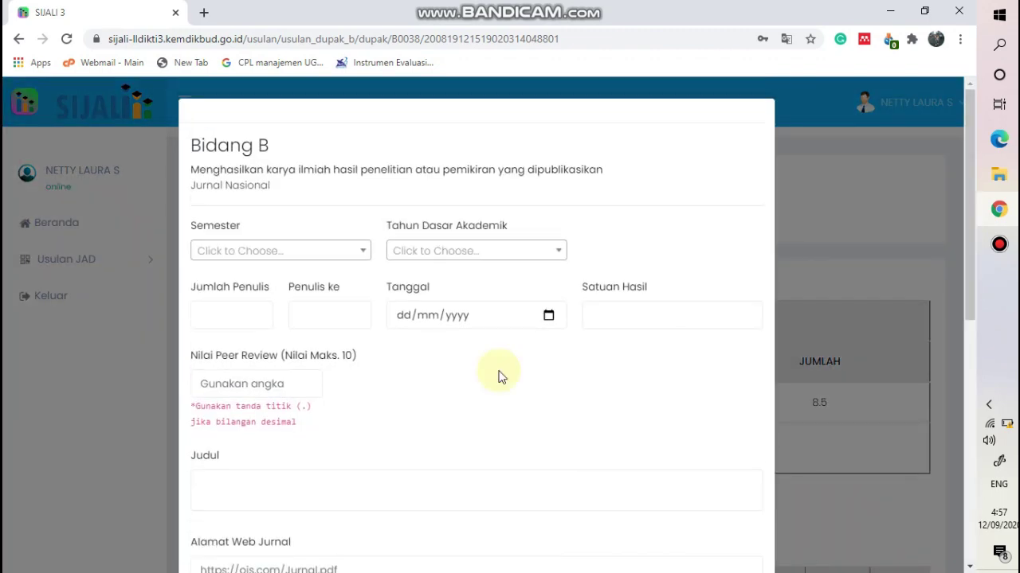
left_click(222, 263)
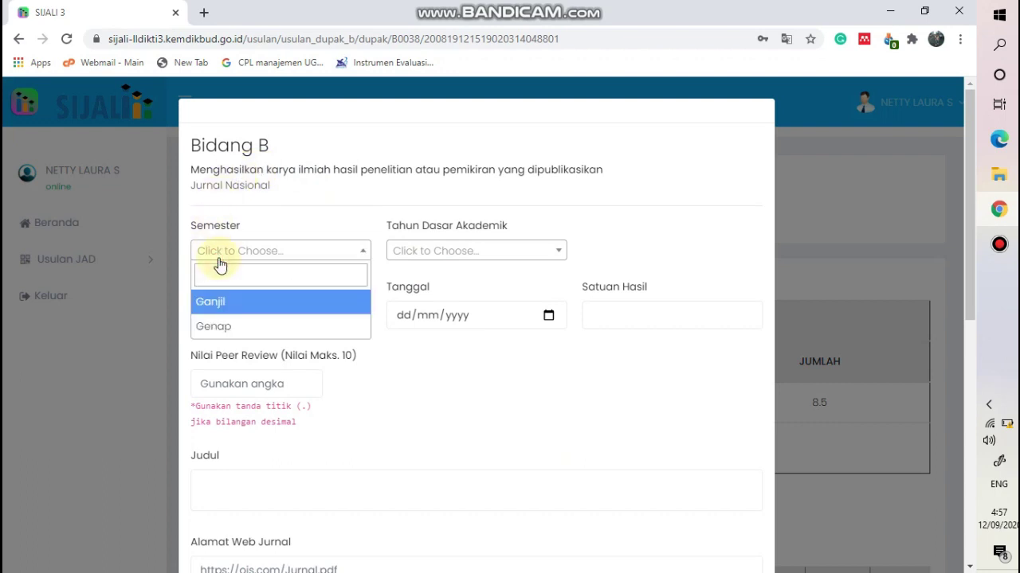
left_click(359, 248)
left_click(421, 253)
left_click(418, 255)
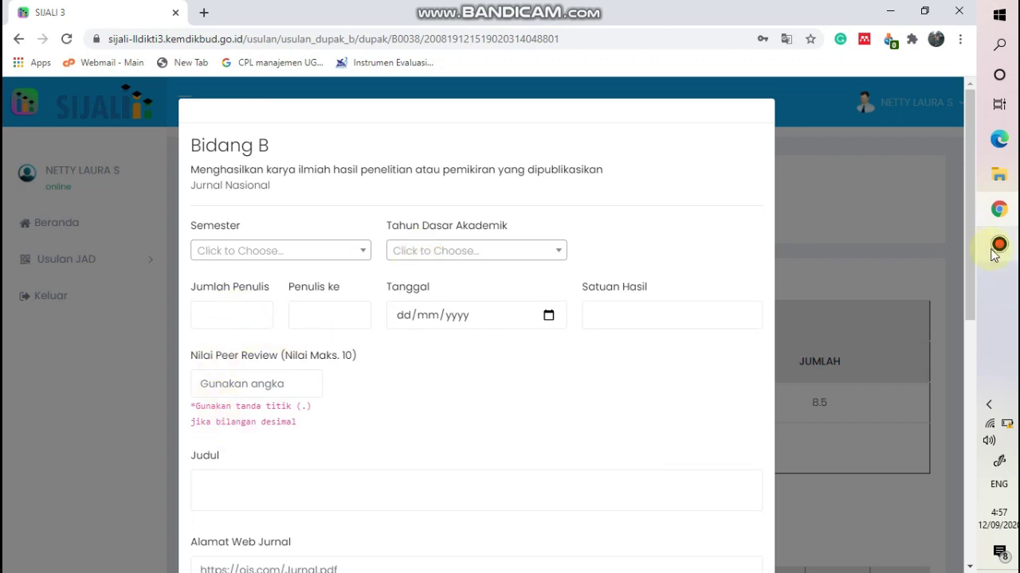
left_click_drag(972, 263, 924, 510)
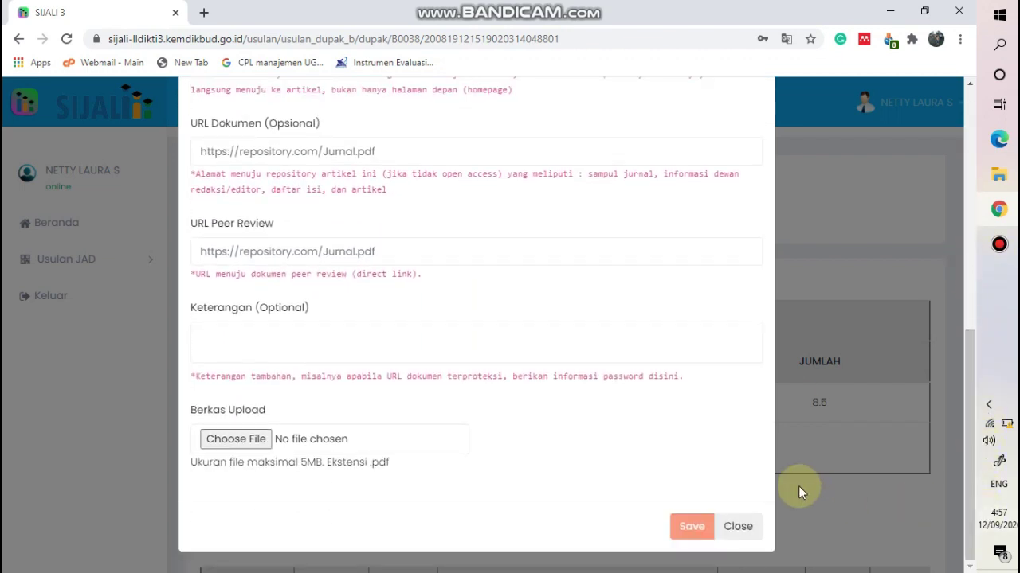
left_click(739, 527)
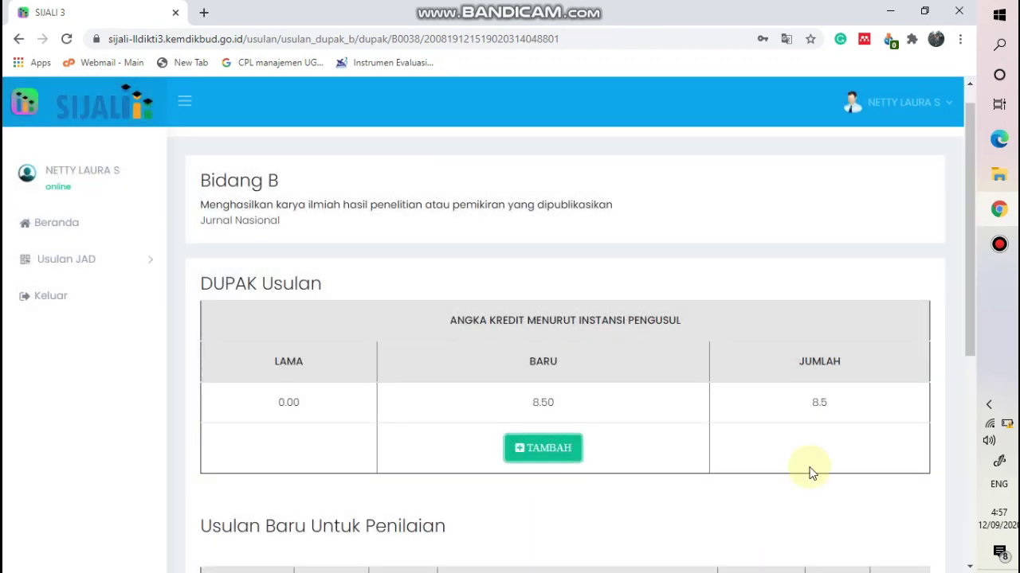
Step: Return to the Bidang B overview and look through the items for disseminated research published in proceedings
left_click_drag(970, 341, 996, 501)
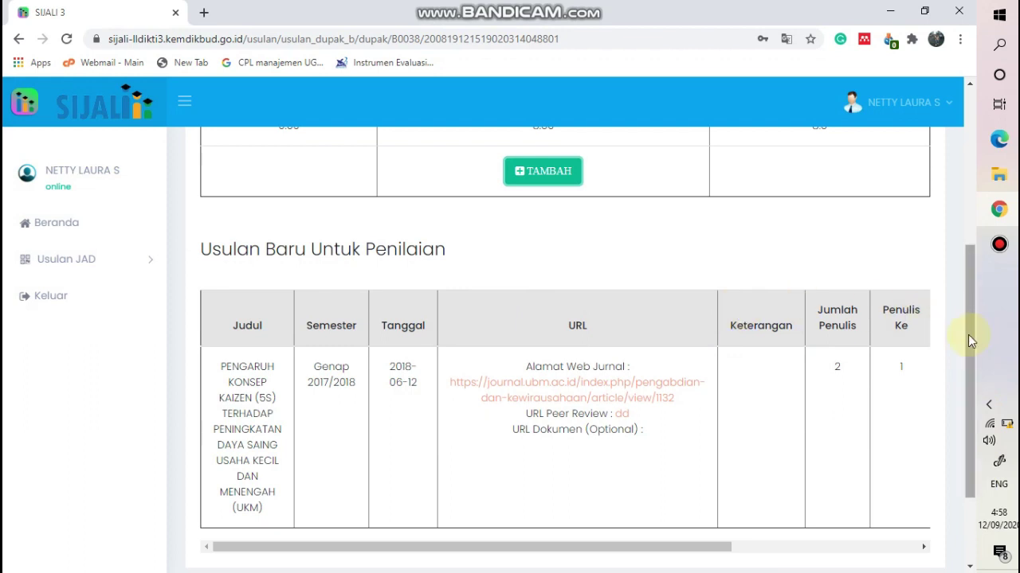
left_click_drag(967, 341, 975, 454)
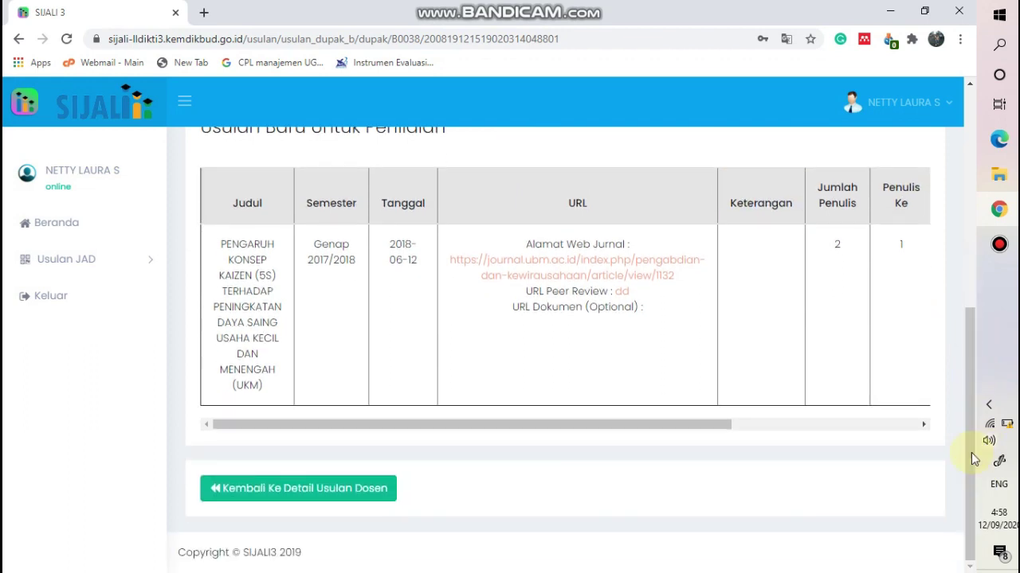
left_click(315, 489)
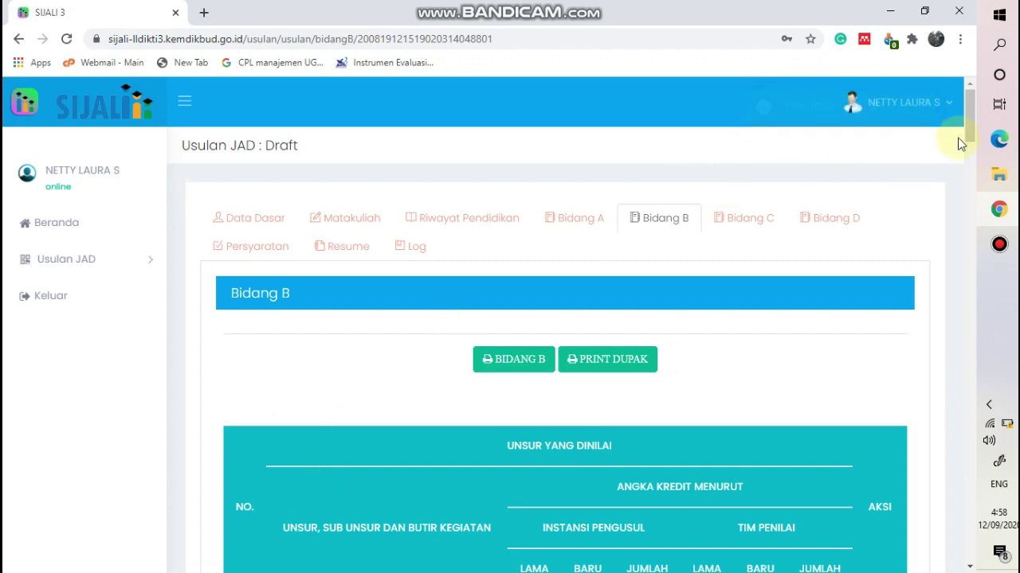
left_click_drag(971, 134, 968, 322)
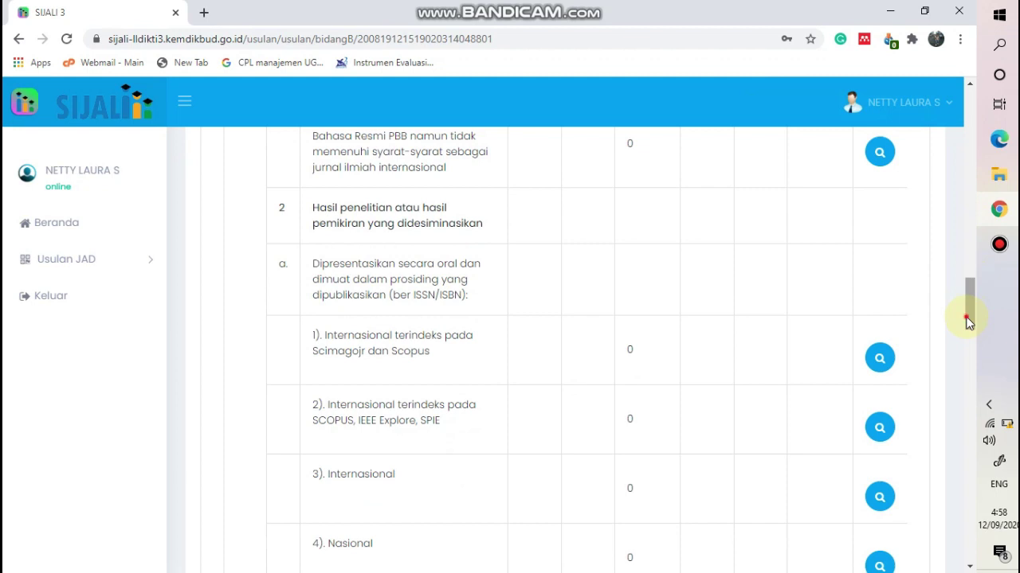
left_click(967, 317)
left_click_drag(968, 322, 969, 327)
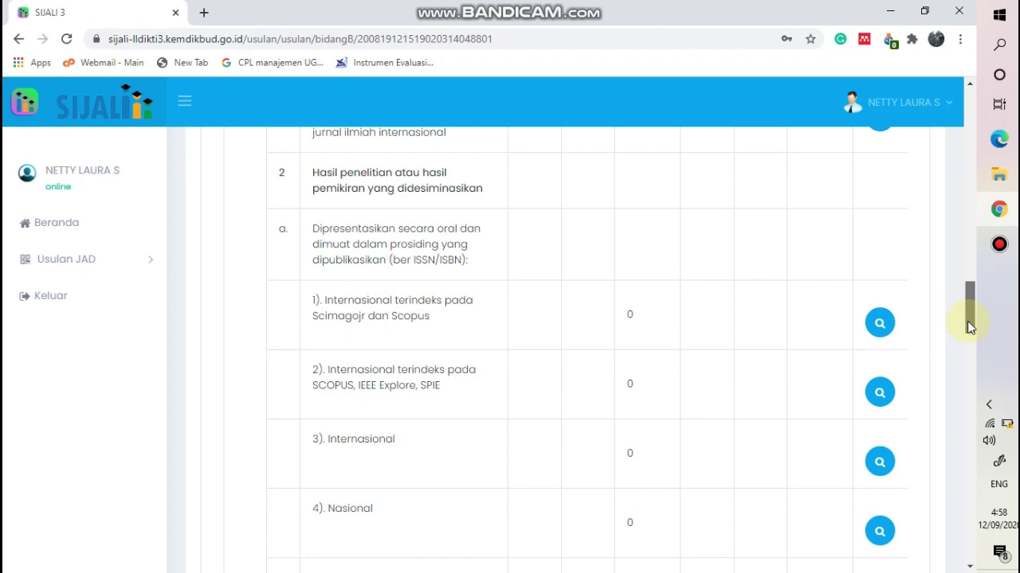
left_click_drag(967, 321, 952, 95)
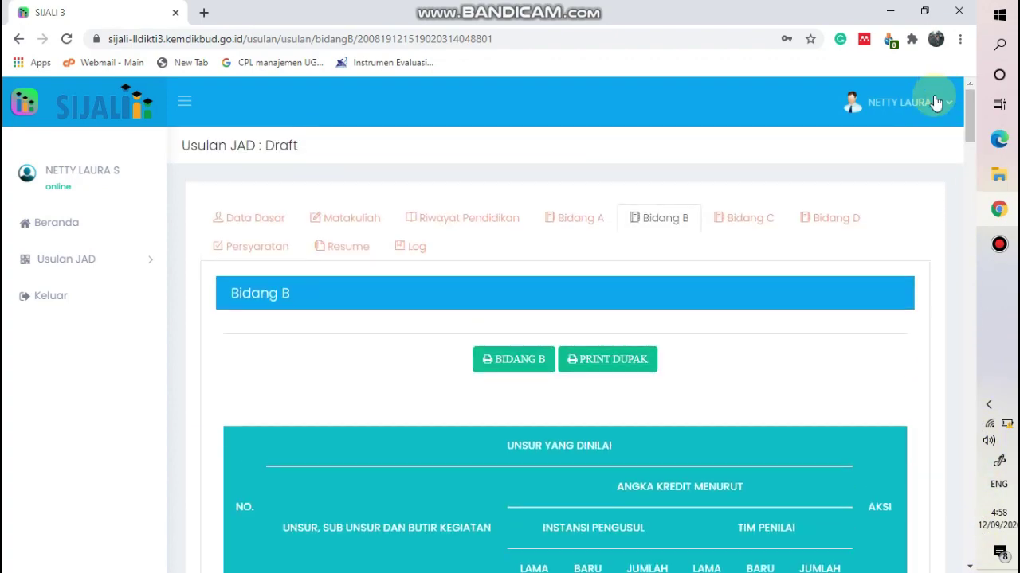
Step: Switch to Bidang C and open the details of 4) Insidental under community training lasting less than one semester
left_click(746, 217)
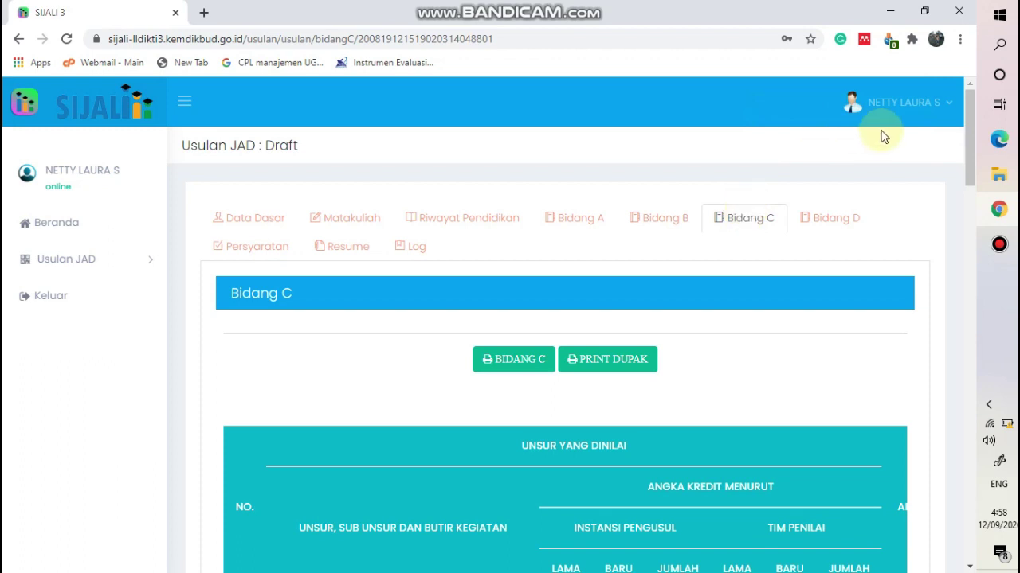
left_click_drag(967, 122, 990, 263)
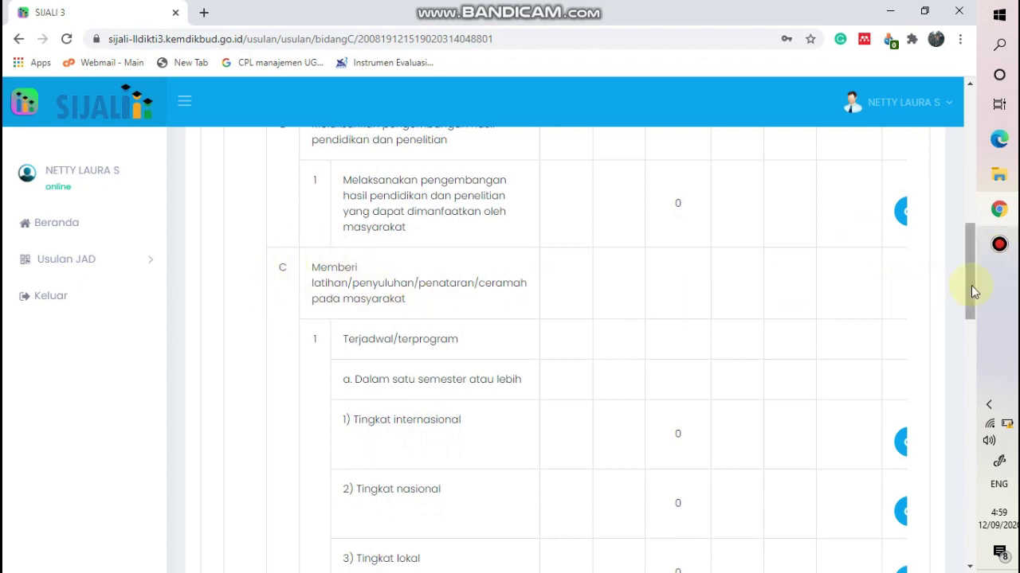
left_click_drag(971, 285, 969, 384)
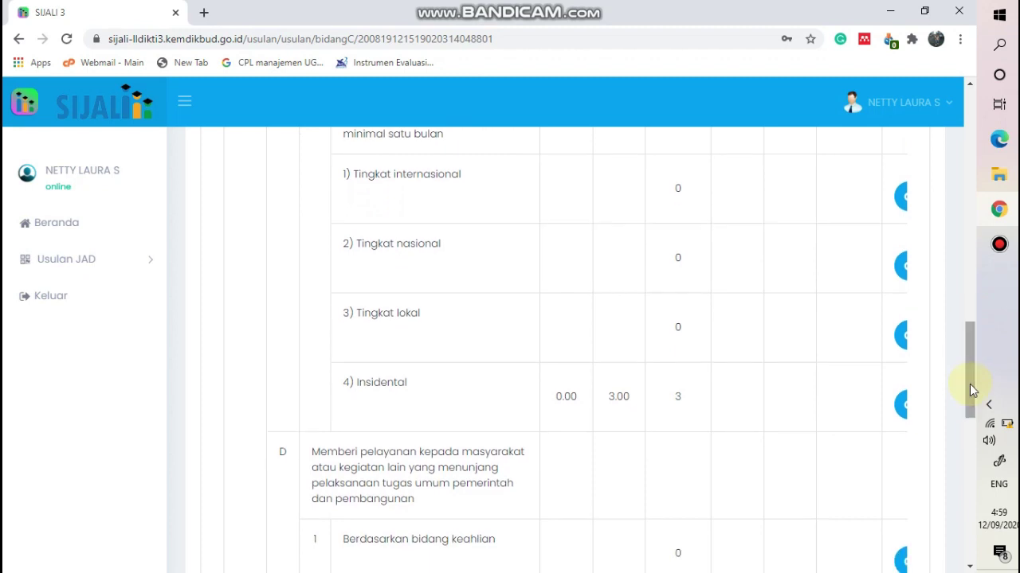
left_click(901, 407)
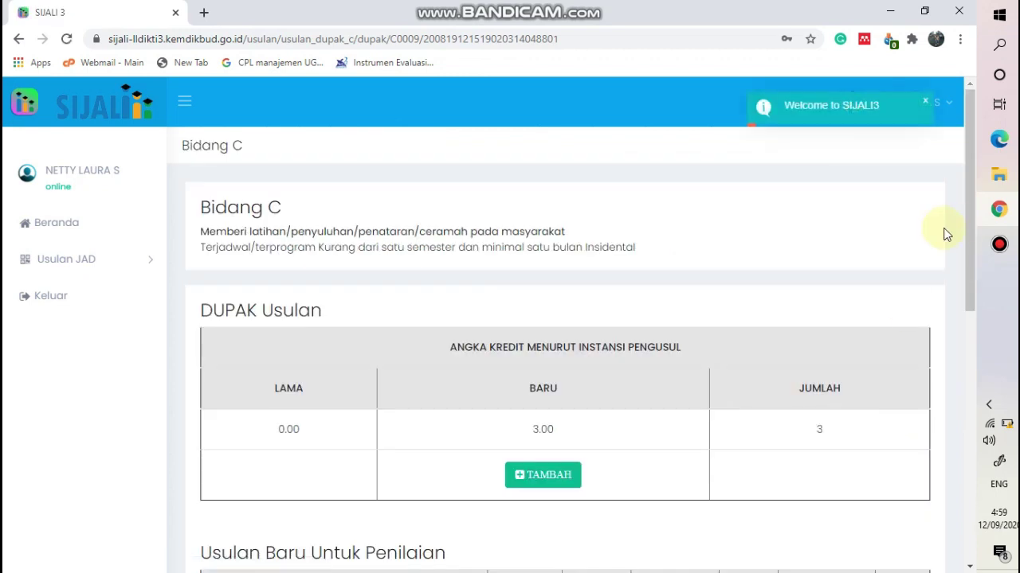
Step: Start a new entry for the Bidang C Insidental item and look at the Semester and Tahun Dasar Akademik options
scroll(971, 243, "down", 1)
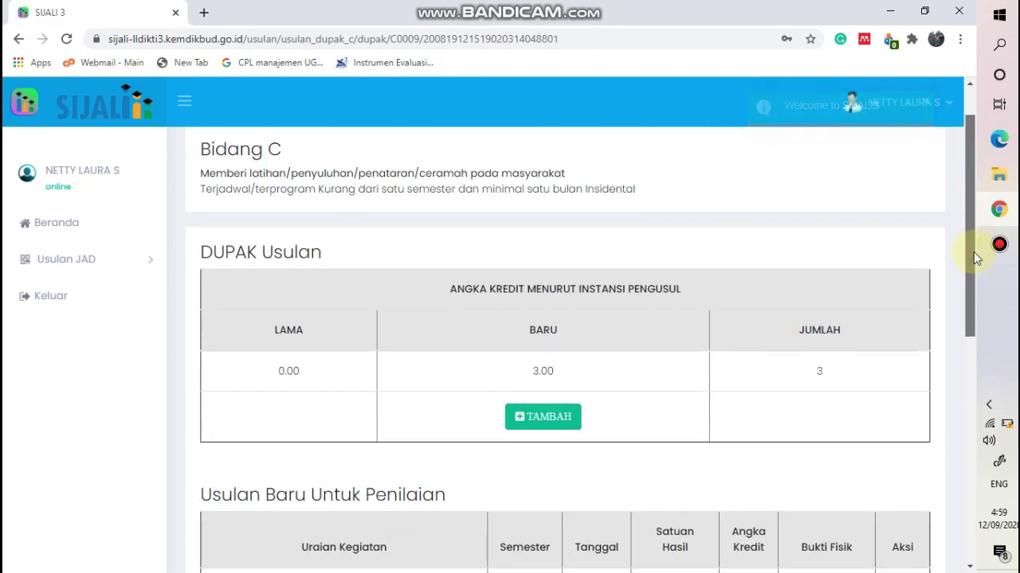
left_click_drag(974, 253, 979, 304)
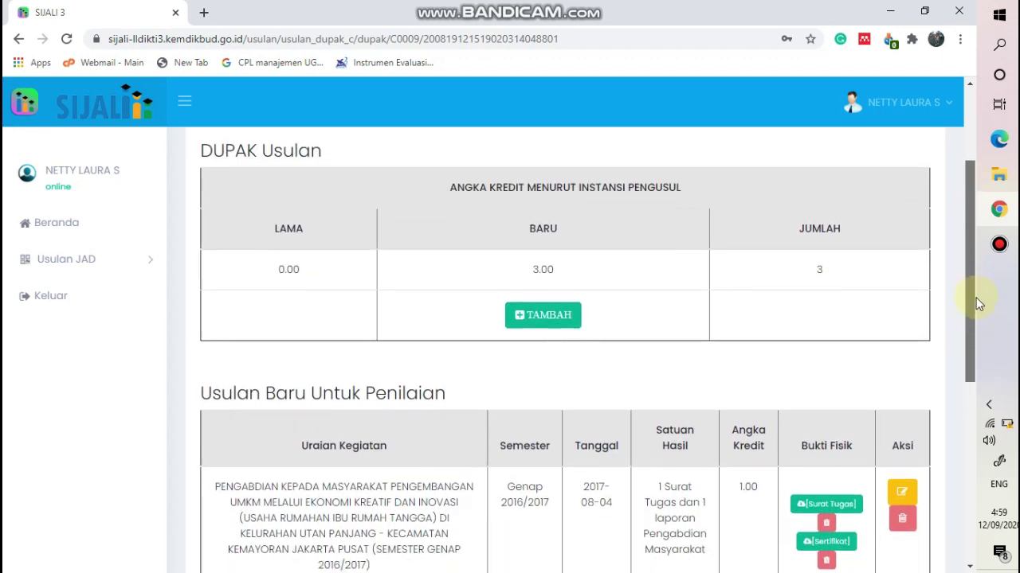
left_click(550, 318)
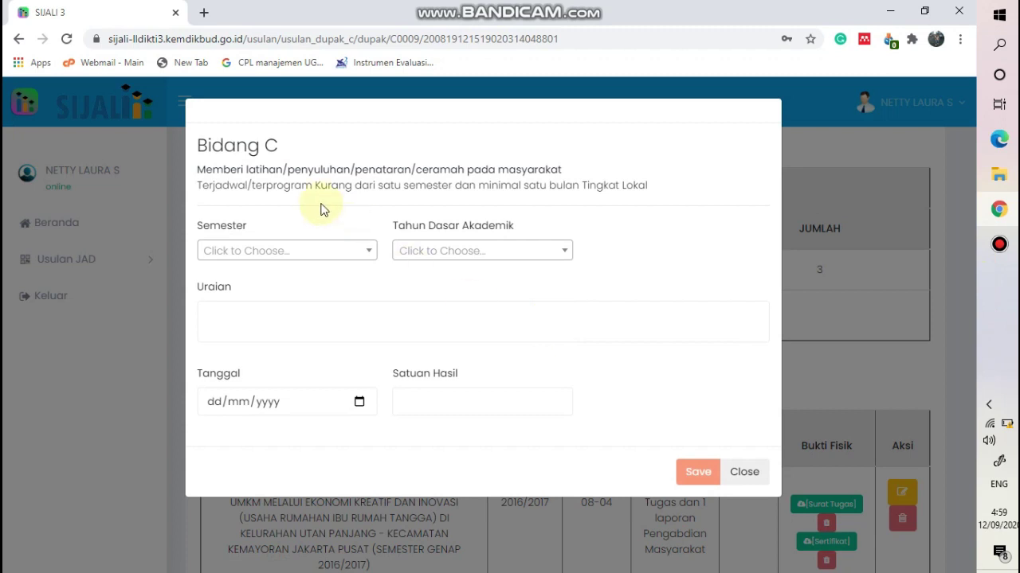
left_click(323, 256)
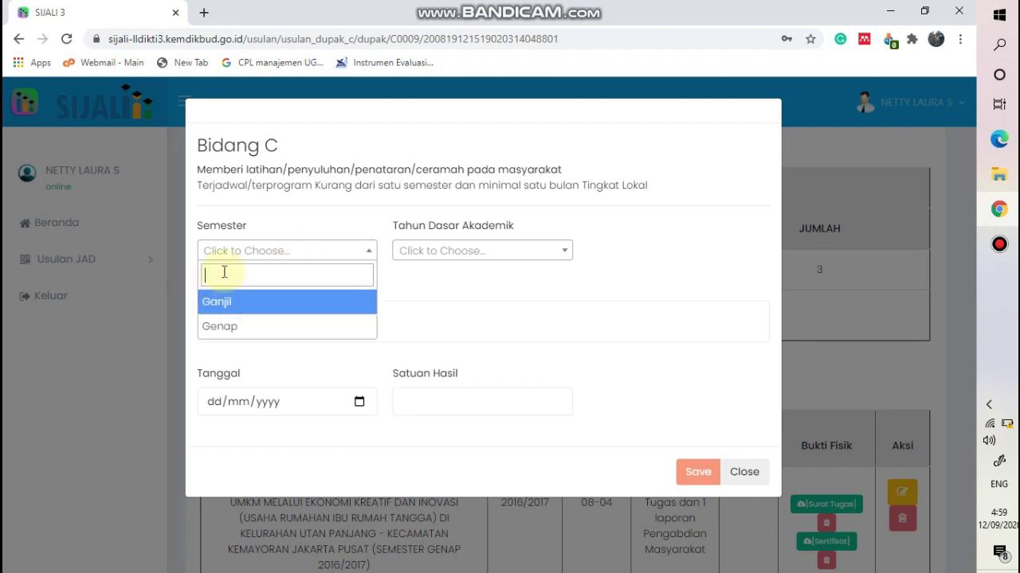
left_click(487, 253)
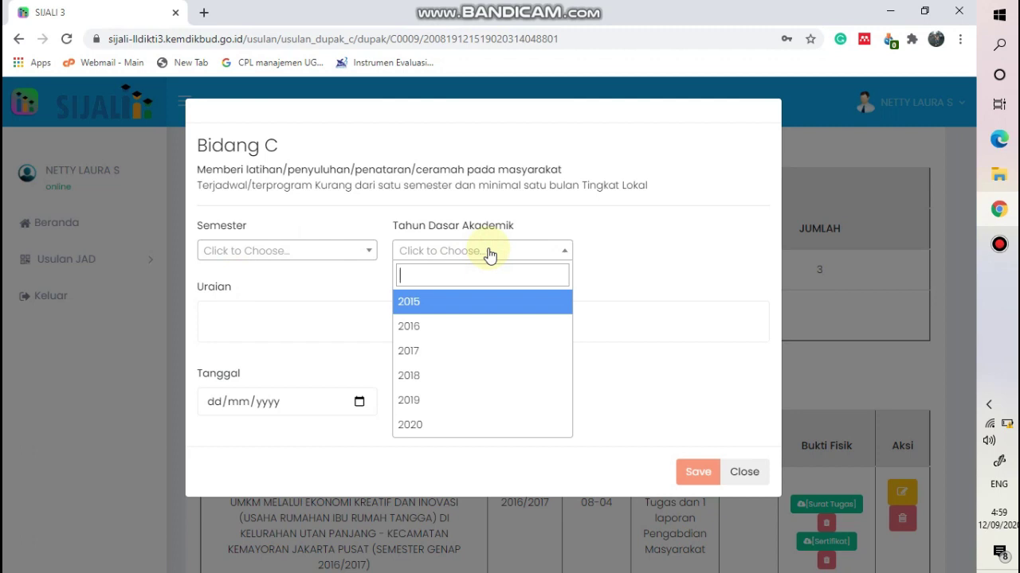
Step: Look at the Uraian, Tanggal and Satuan Hasil fields of the Bidang C entry and close the form without saving
left_click(219, 319)
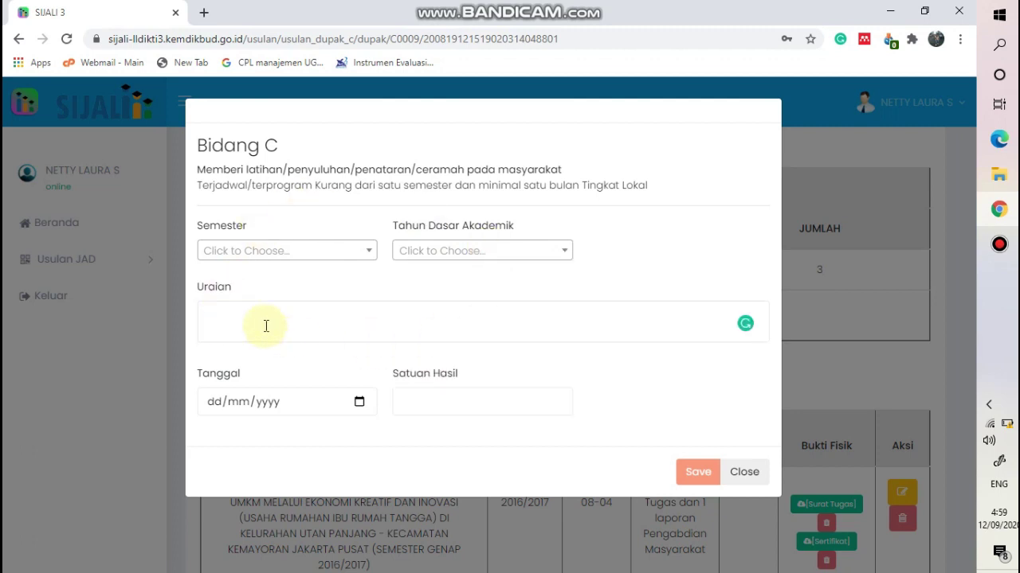
left_click(251, 406)
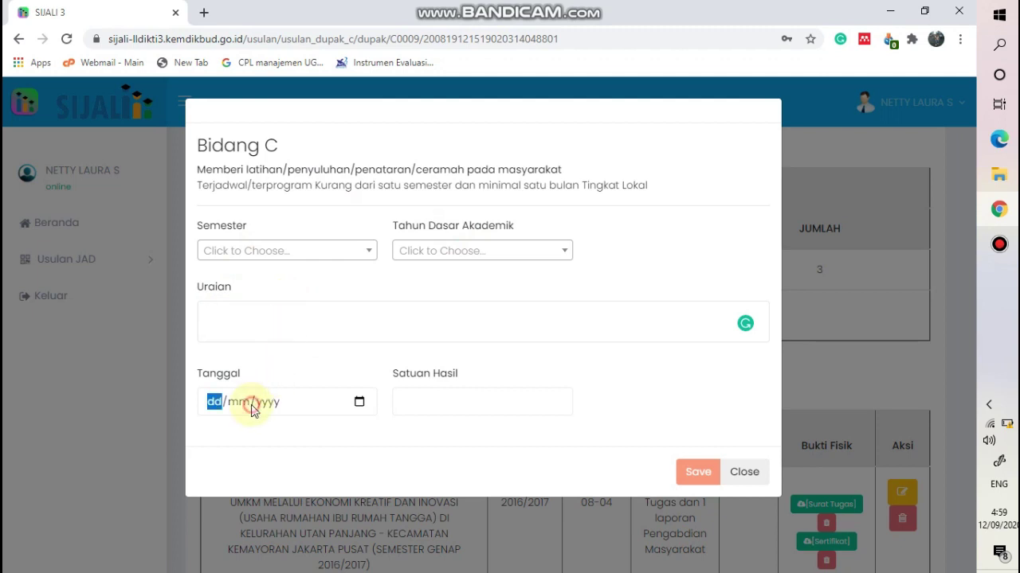
left_click(434, 403)
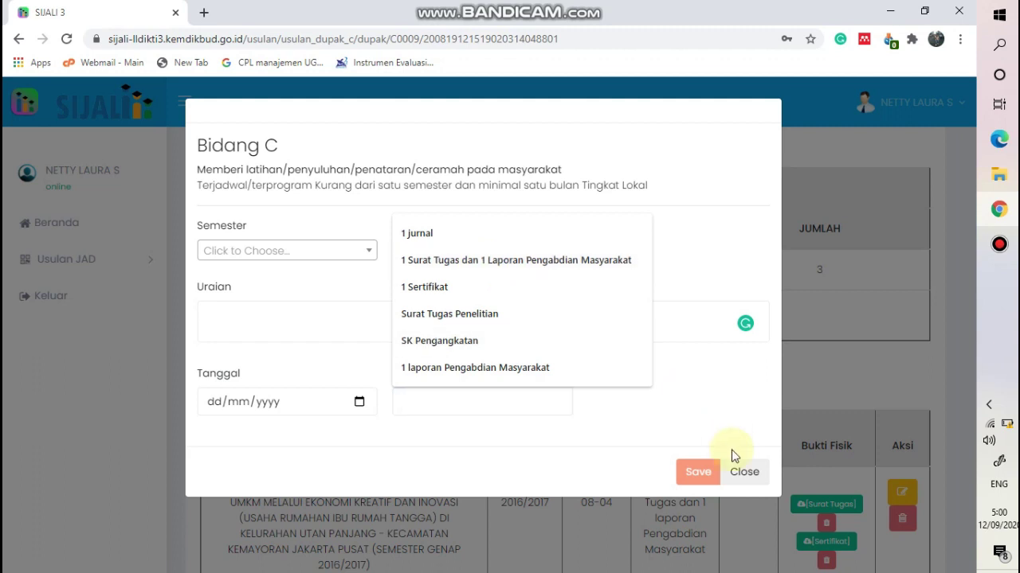
left_click(751, 476)
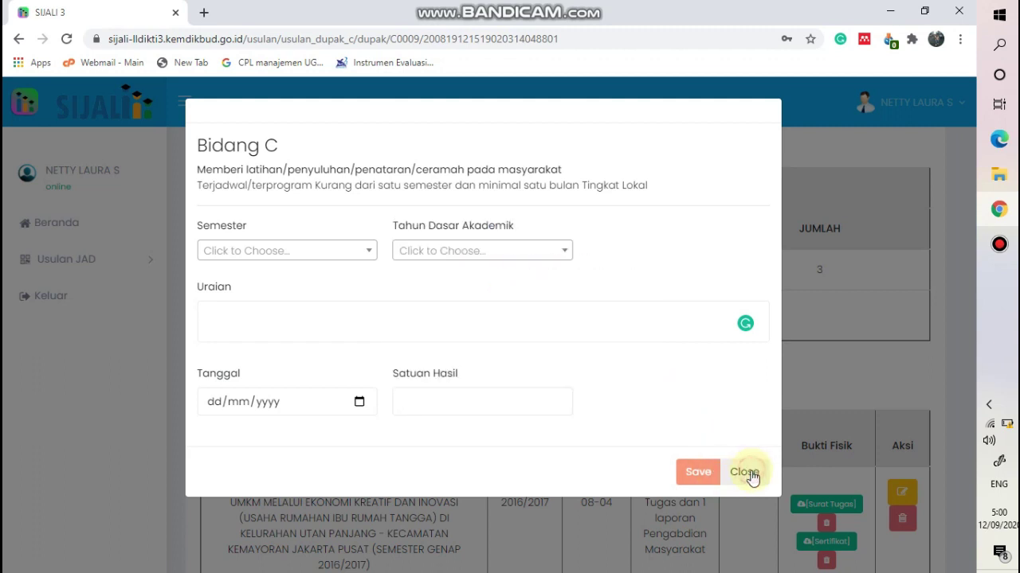
left_click(751, 477)
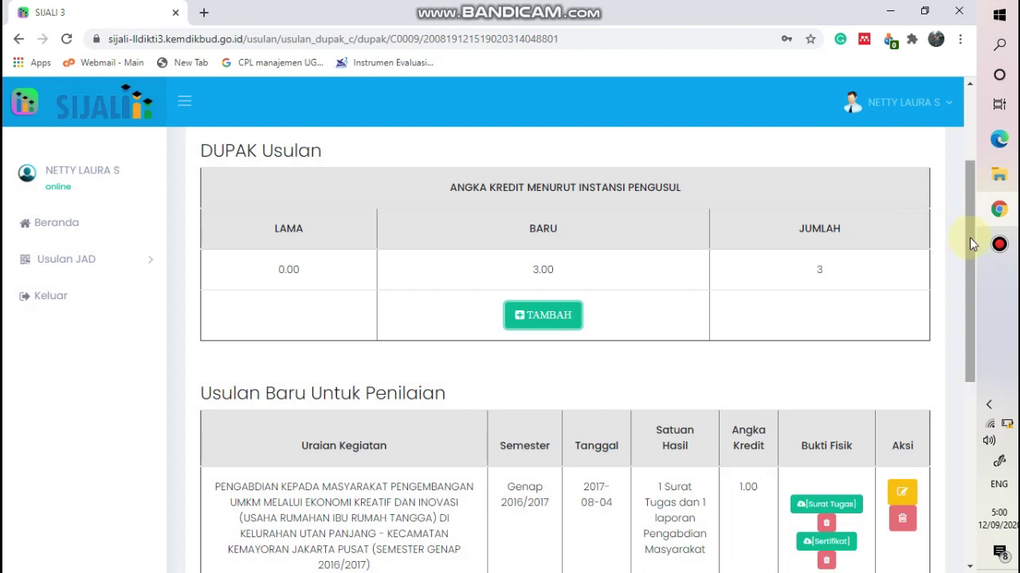
Step: Look over the listed community service activities with their Bukti Fisik files and edit options
left_click_drag(971, 245, 979, 375)
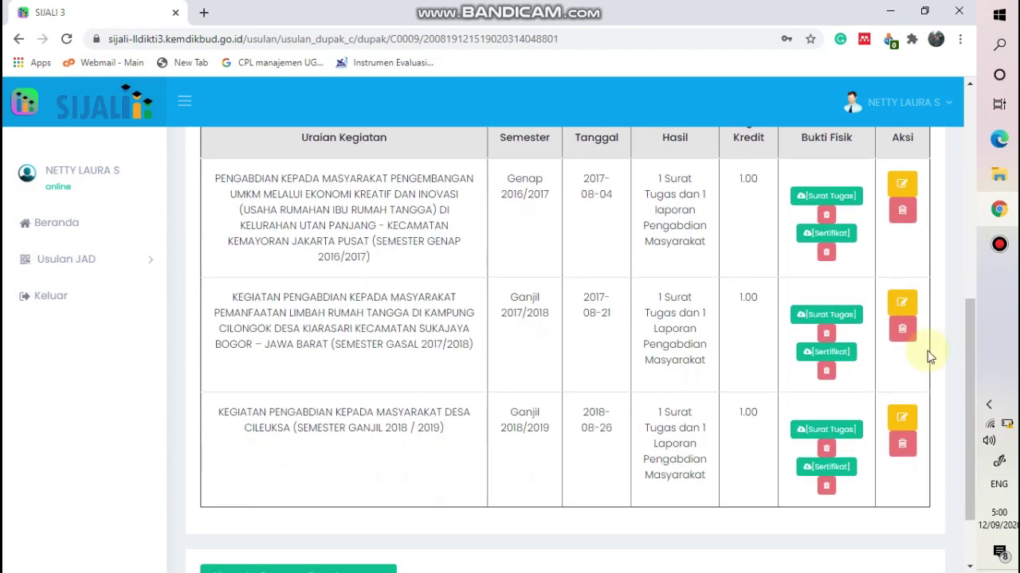
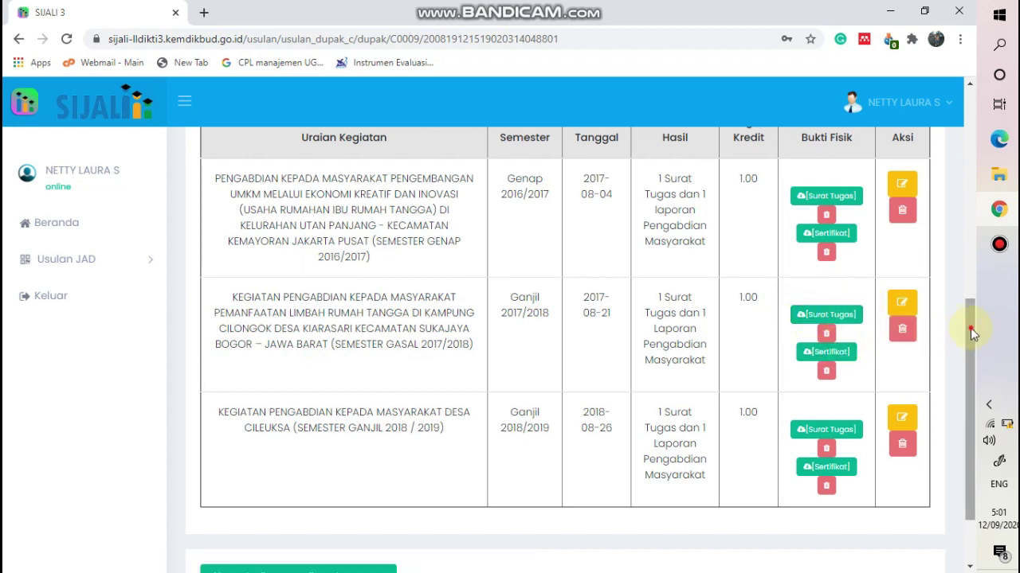
left_click_drag(970, 328, 968, 303)
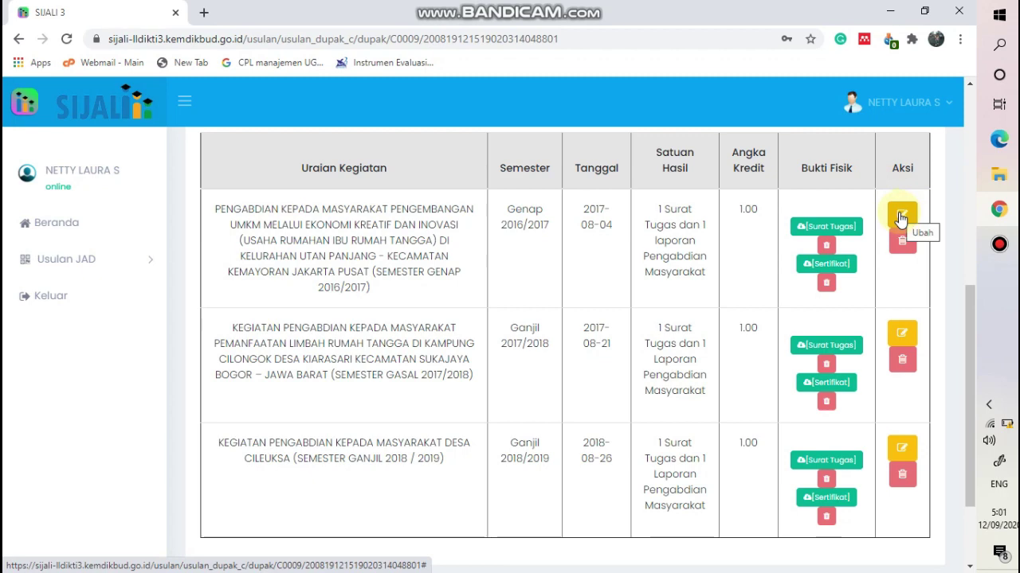
left_click_drag(966, 300, 969, 127)
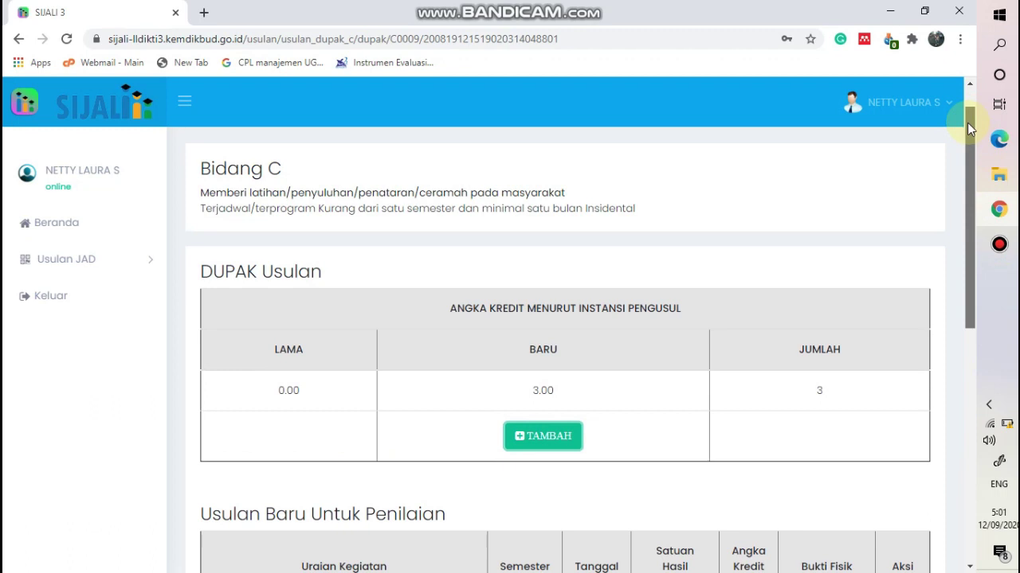
Step: Return to the Bidang C list and open the details of item F, community service results published in a periodical or journal
left_click_drag(967, 123, 986, 406)
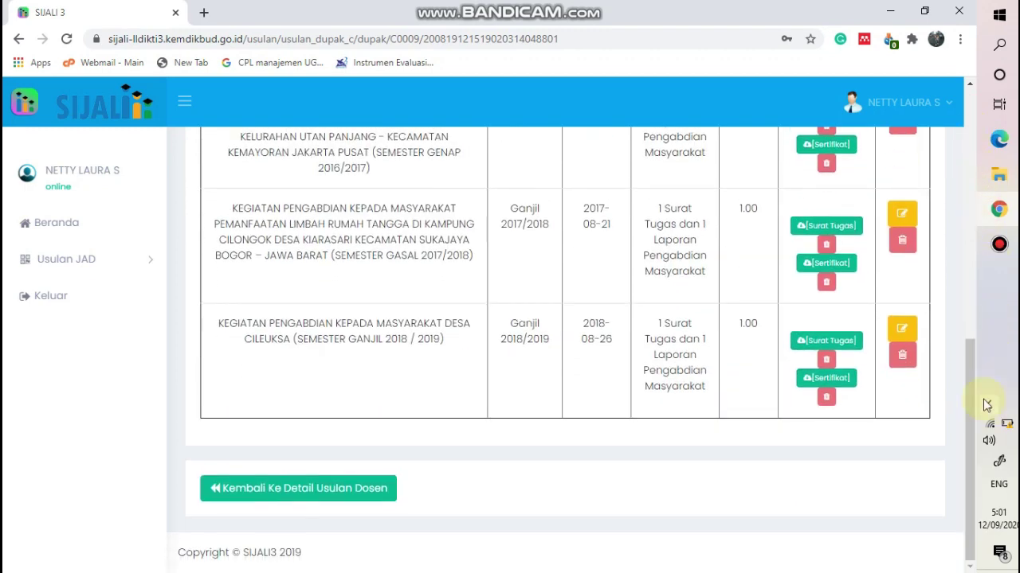
left_click(332, 488)
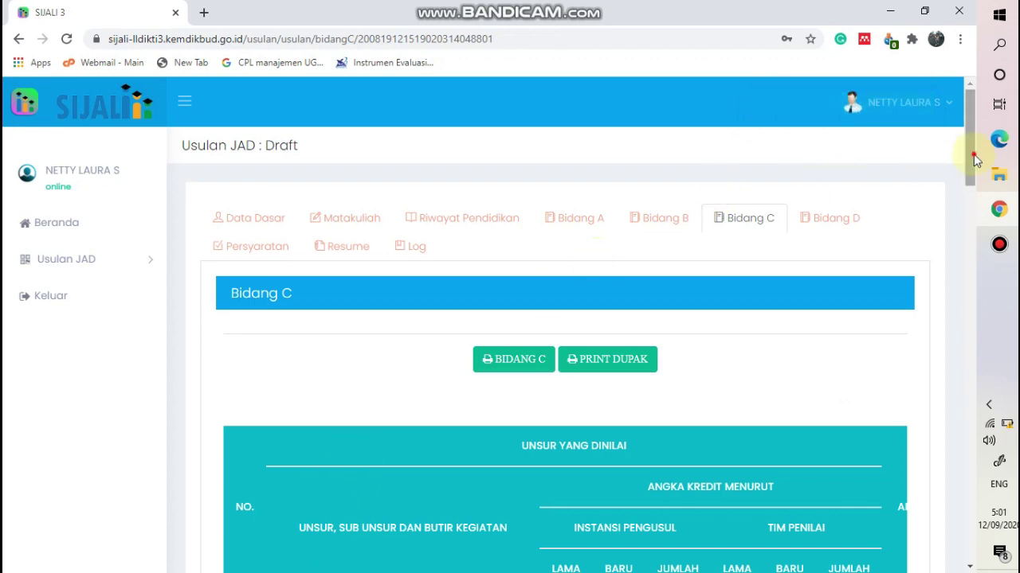
left_click_drag(974, 159, 971, 452)
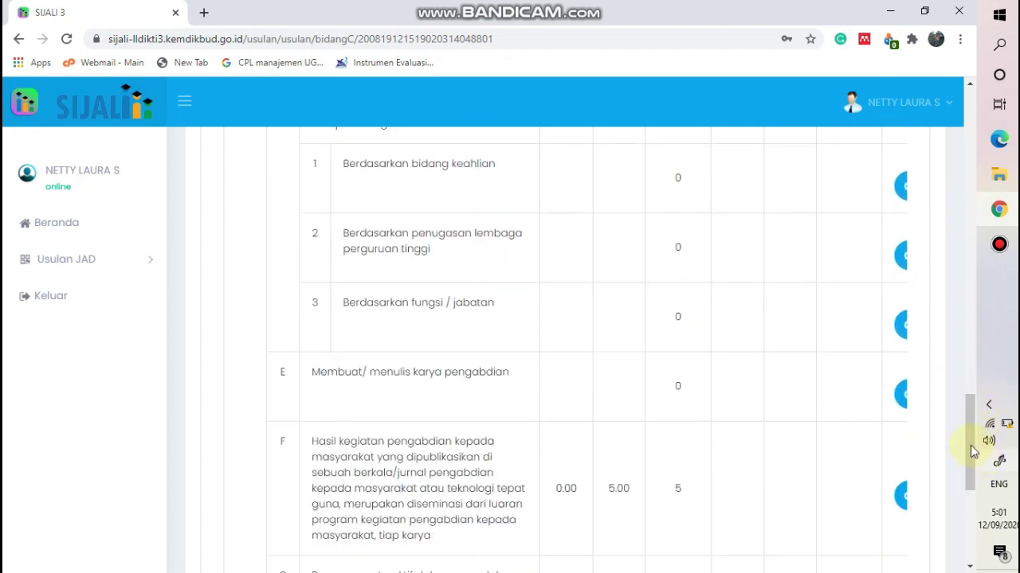
scroll(980, 434, "down", 2)
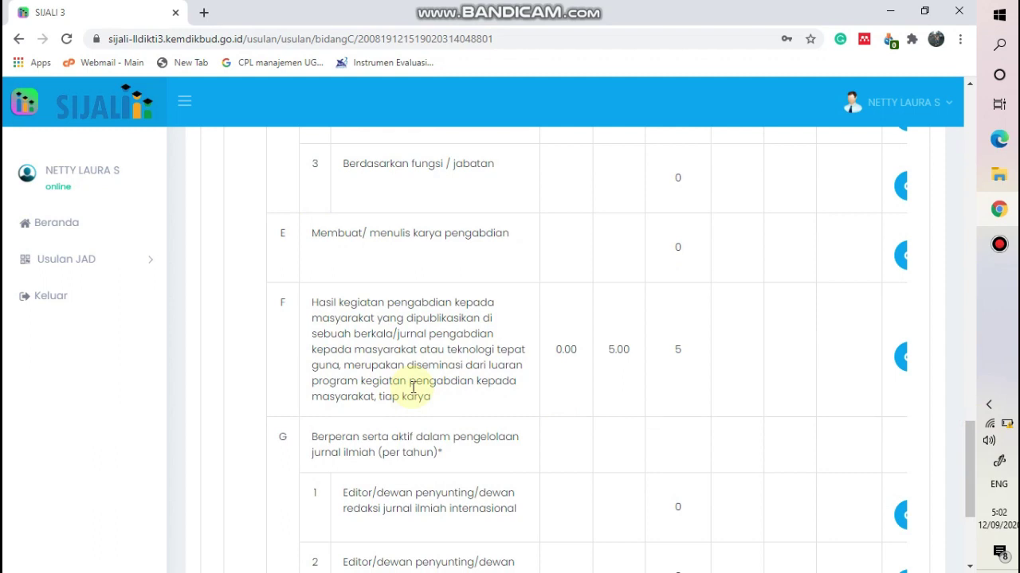
left_click(908, 367)
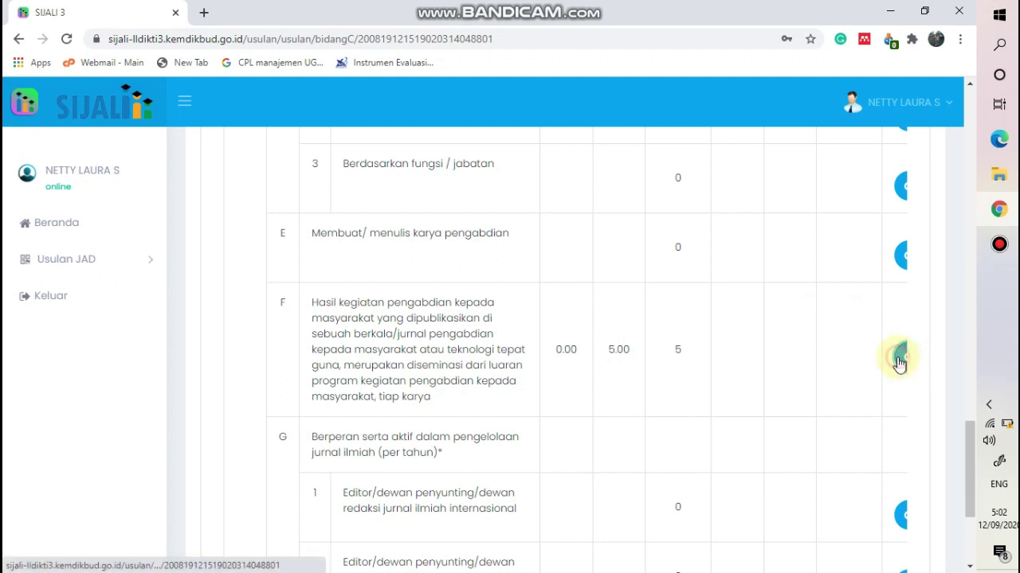
left_click(908, 366)
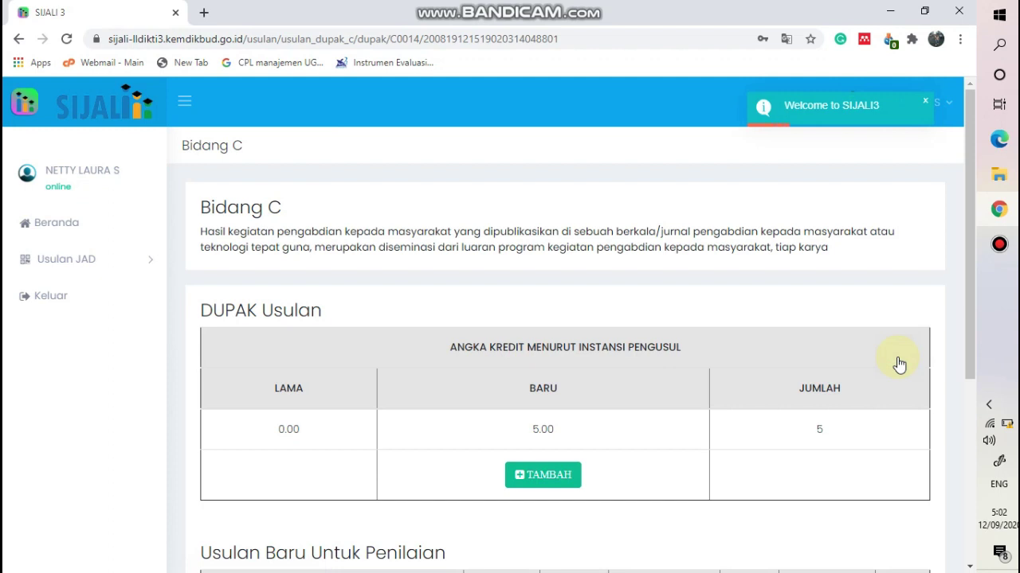
Step: Start a new entry for the published community service item and look at the Semester and Tahun Dasar Akademik options
left_click_drag(967, 207, 972, 264)
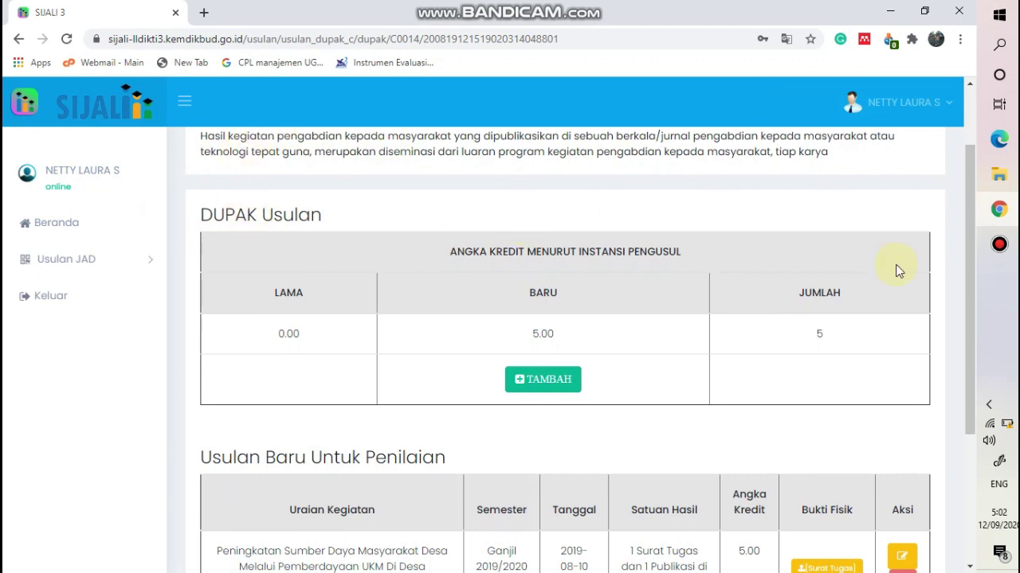
left_click_drag(970, 265, 981, 333)
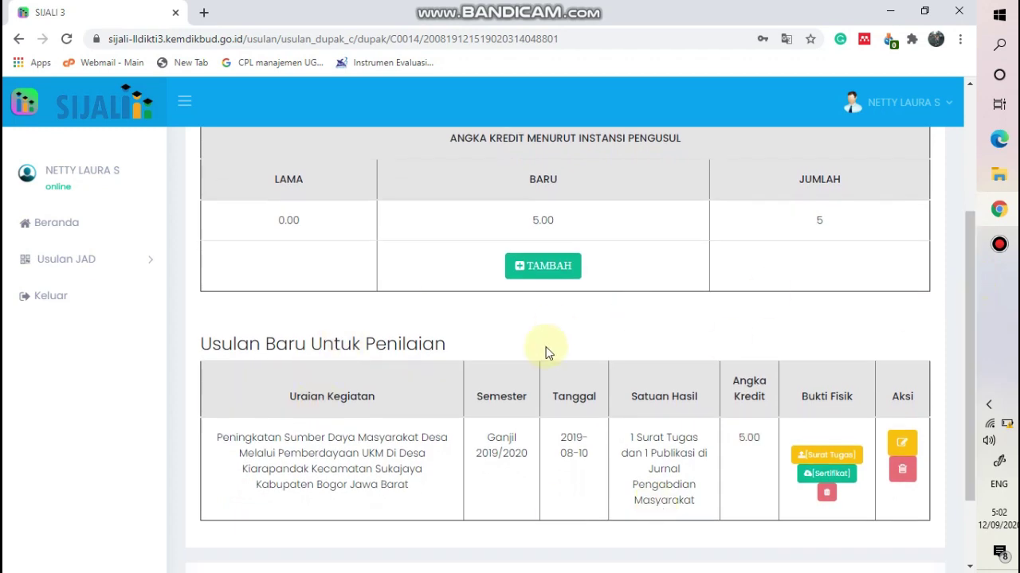
left_click(566, 266)
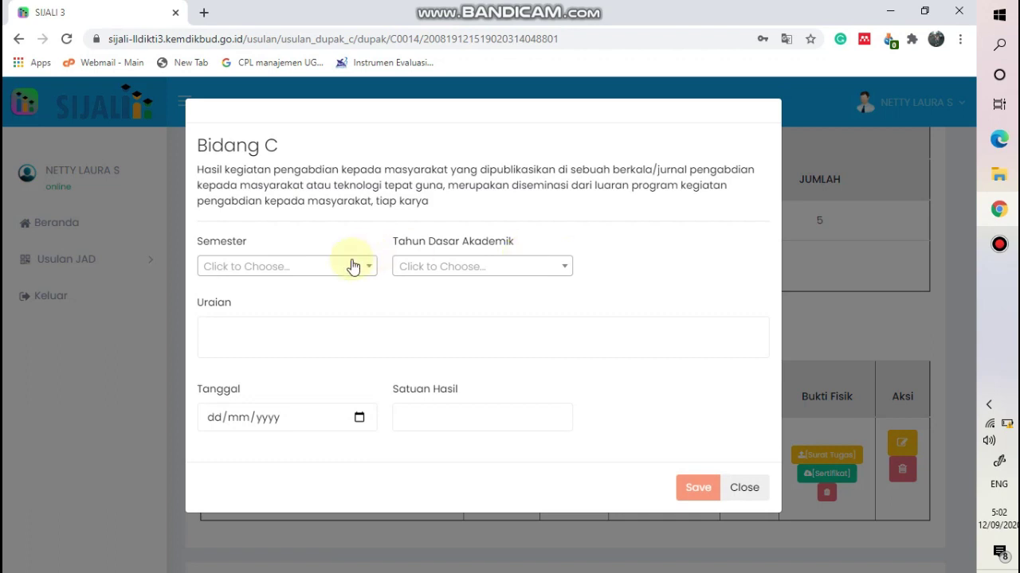
left_click(342, 267)
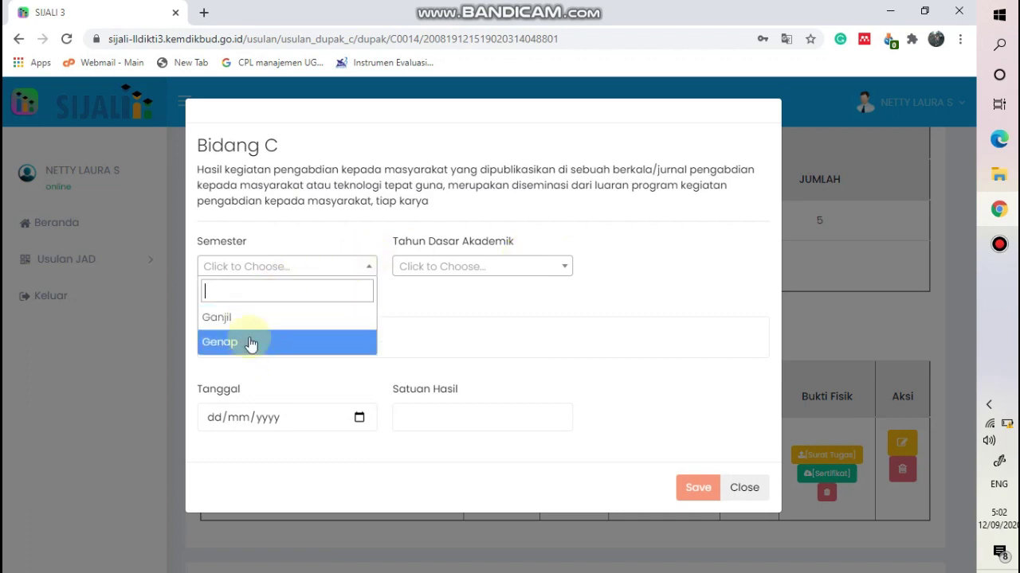
left_click(437, 275)
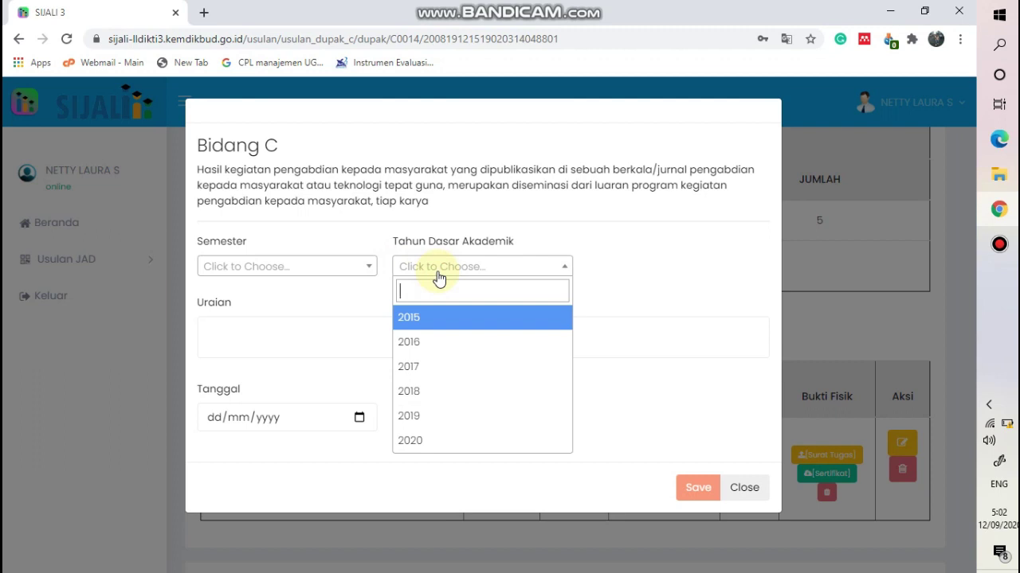
Step: Look at the Uraian, Tanggal and Satuan Hasil fields of the publication entry and close the form without saving
left_click(265, 324)
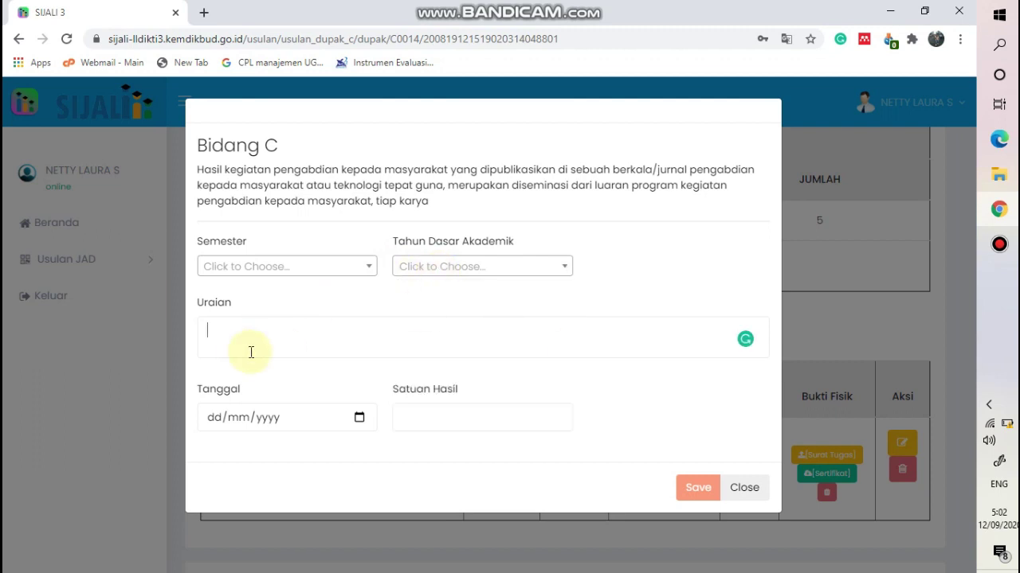
left_click(249, 427)
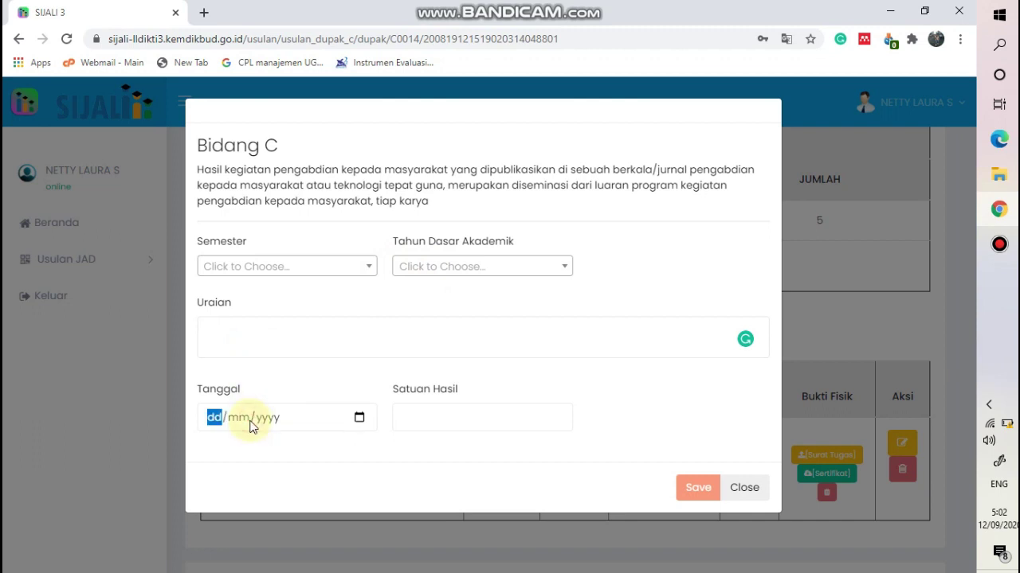
left_click(444, 416)
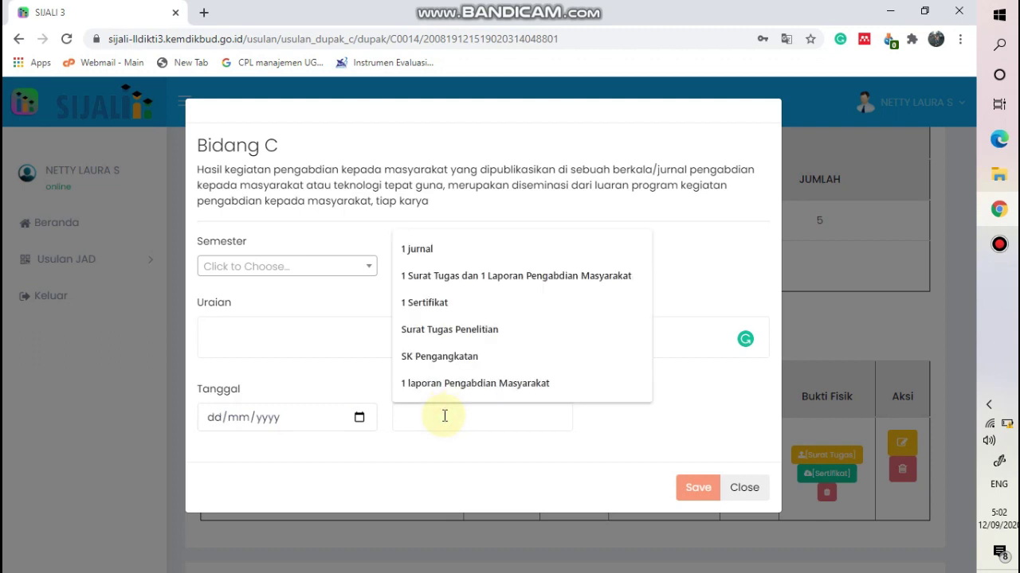
left_click(745, 488)
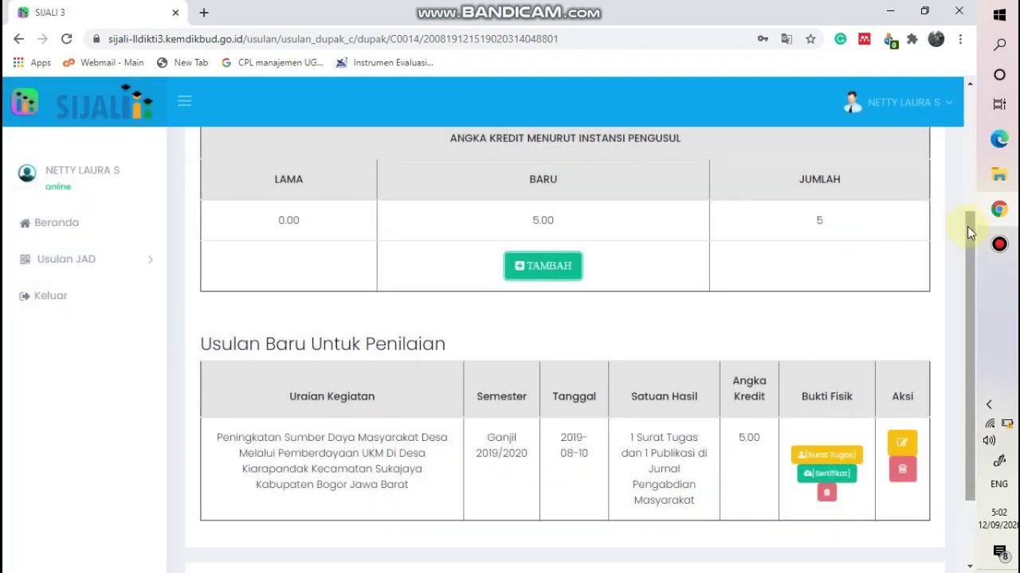
Step: Open the listed Desa Kiarapandak community service publication for editing, check its fields and close it without updating
left_click_drag(967, 226, 980, 280)
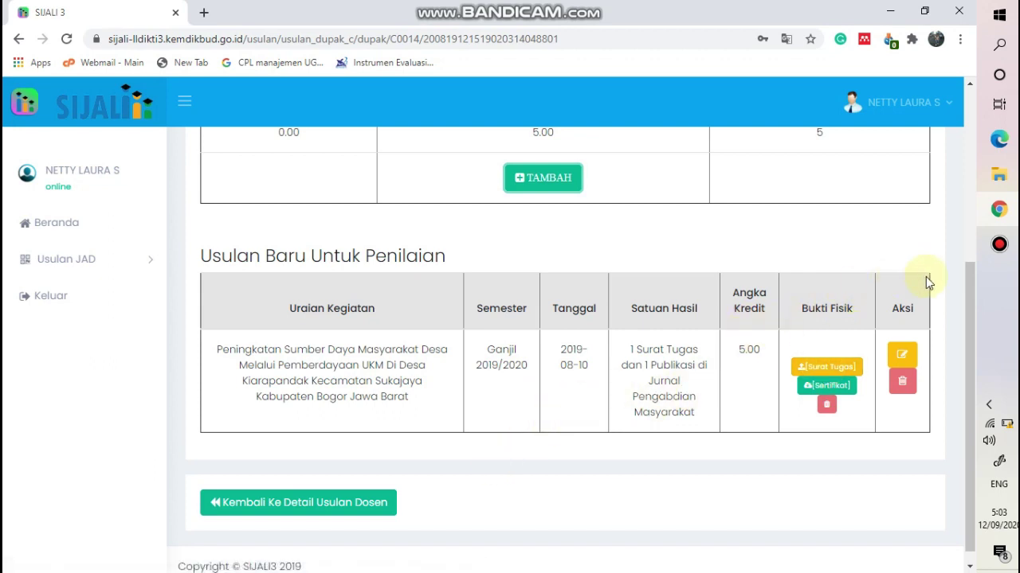
left_click(902, 356)
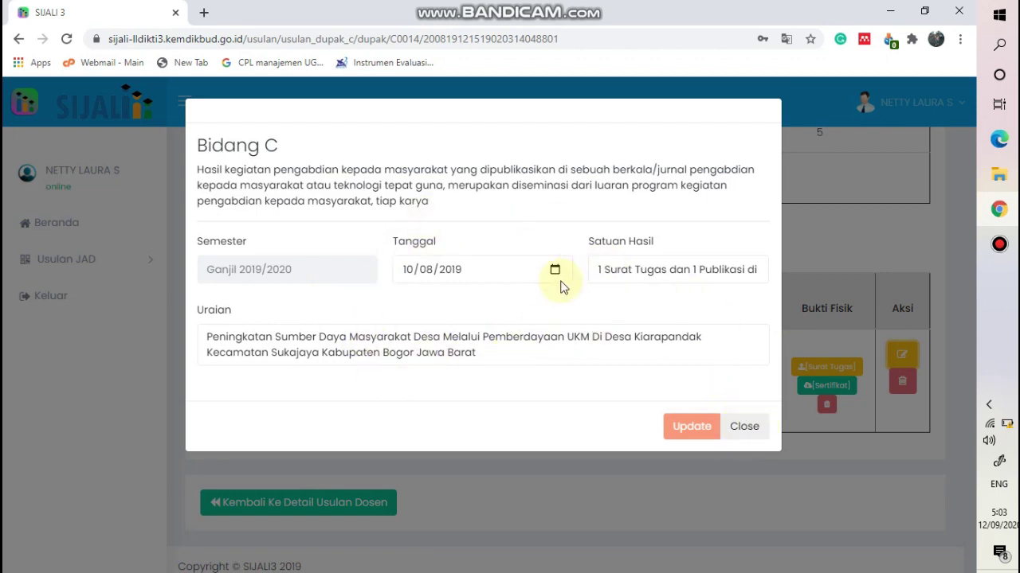
left_click(746, 429)
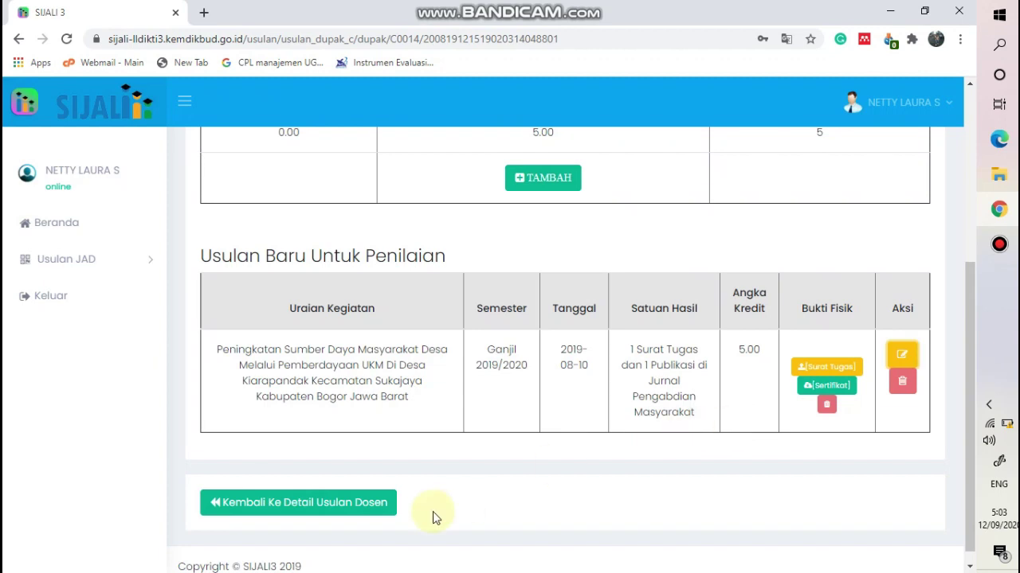
Step: Return to the Bidang C list and review its items through to the Jumlah Bidang C row
left_click(301, 514)
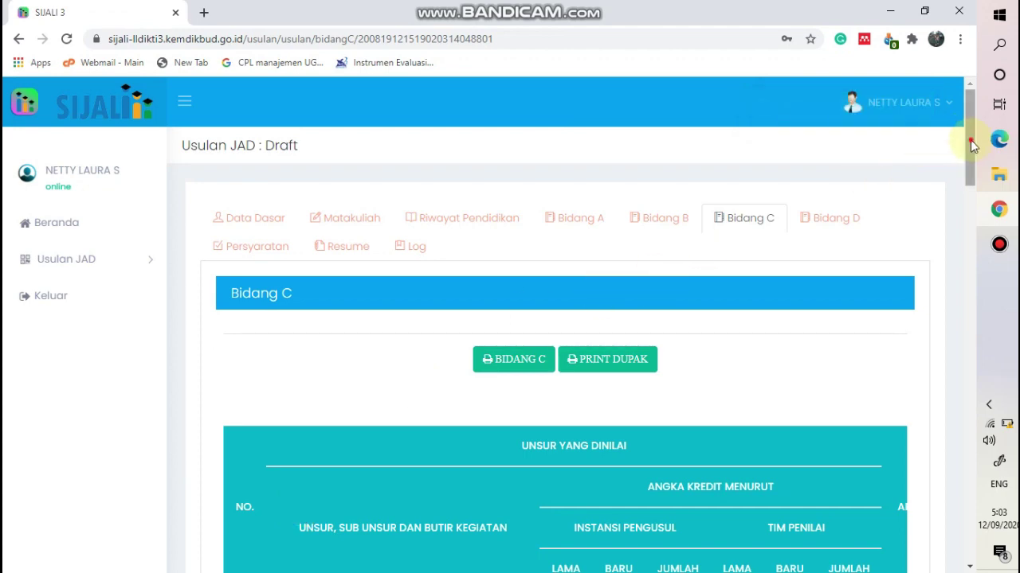
scroll(970, 169, "down", 1)
scroll(970, 169, "down", 4)
scroll(966, 200, "down", 7)
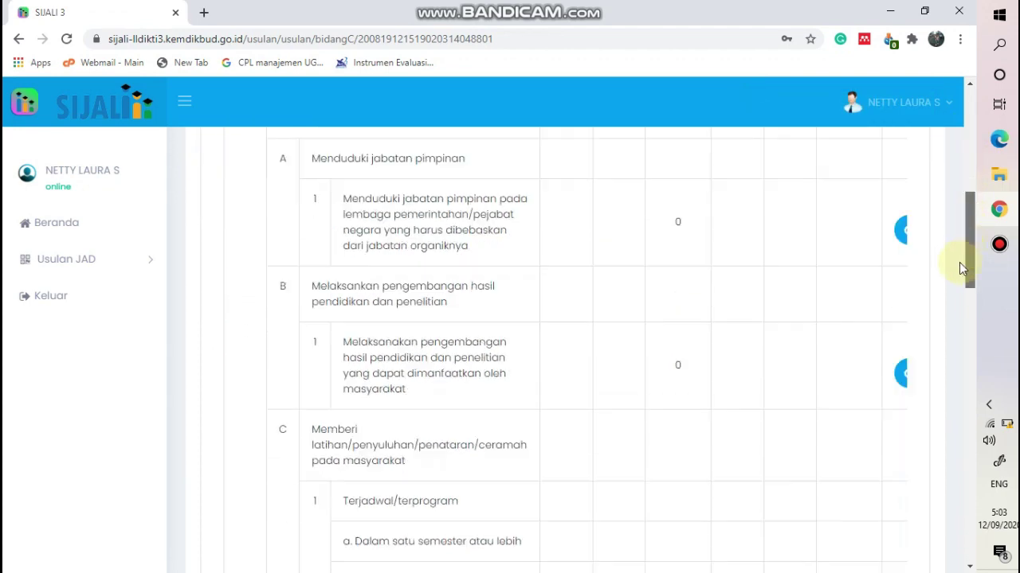
scroll(953, 319, "down", 10)
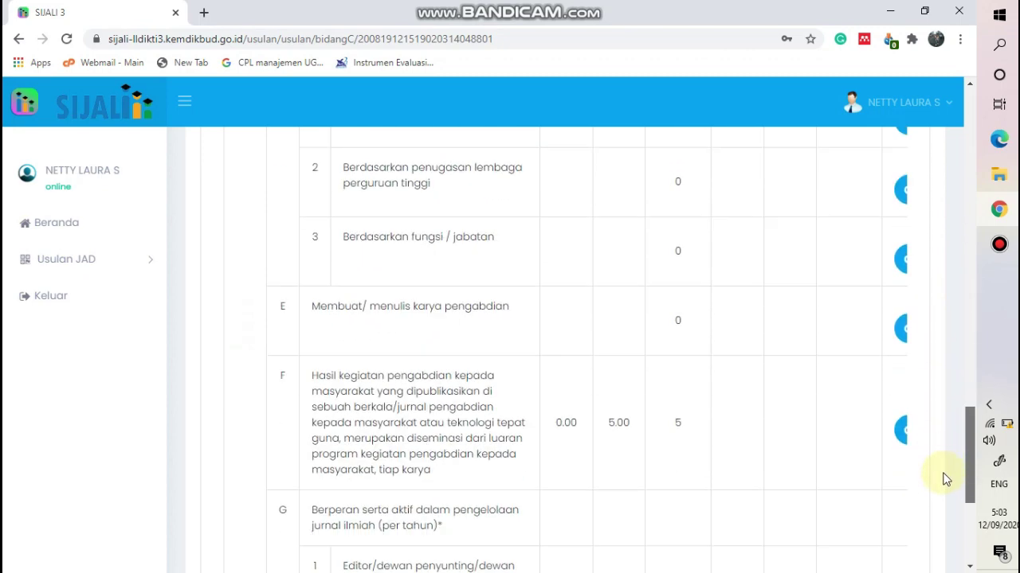
scroll(946, 540, "up", 2)
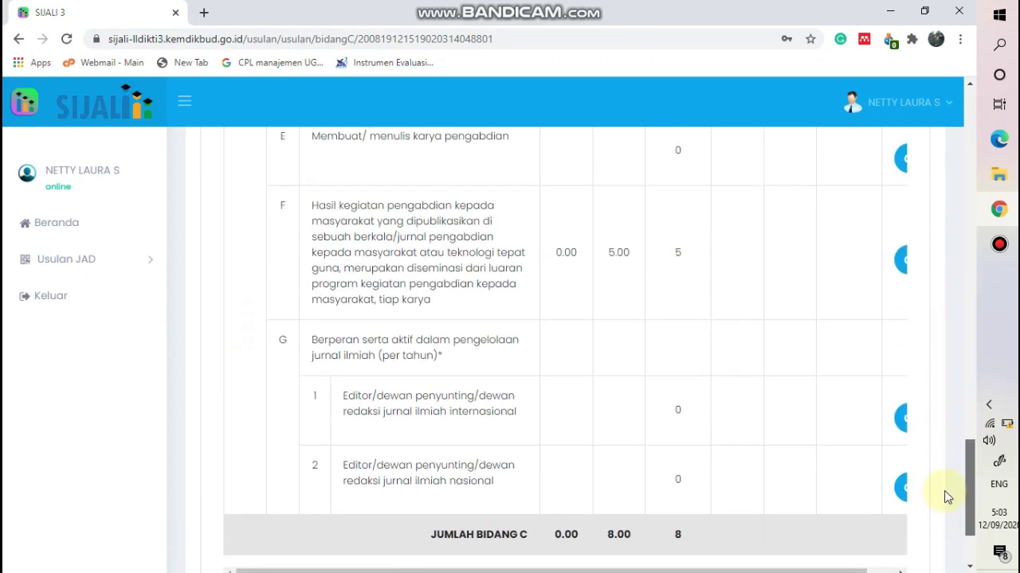
scroll(945, 492, "down", 1)
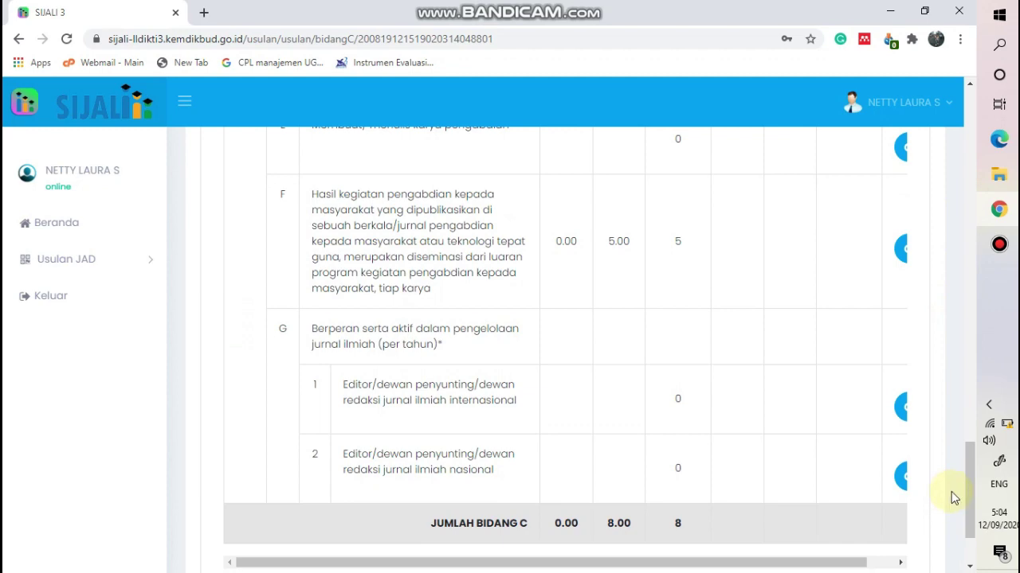
left_click_drag(969, 488, 967, 139)
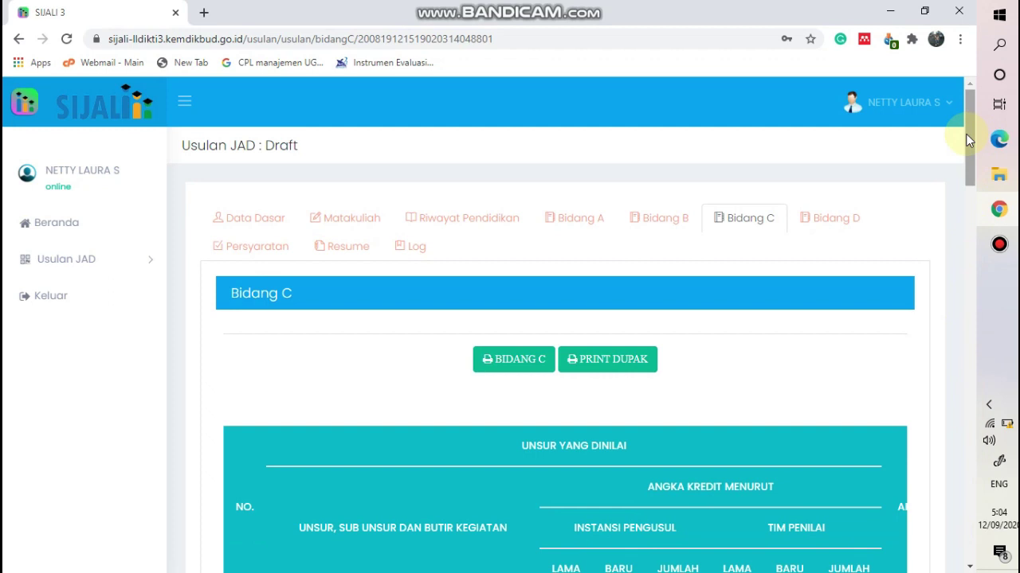
Step: Switch to Bidang D and open the details of F.1.b Anggota under international/national/regional scientific meetings
left_click(846, 218)
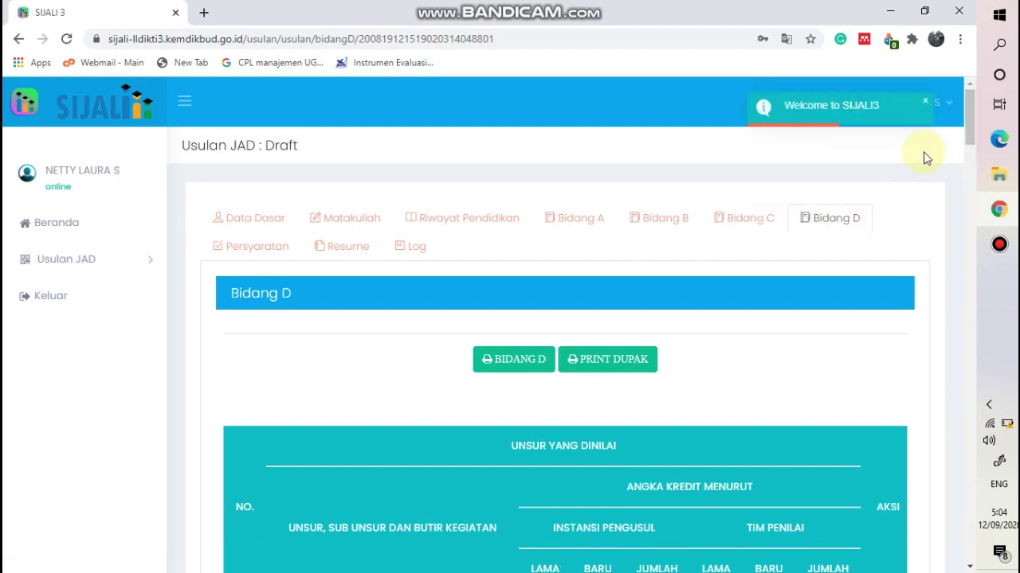
left_click_drag(971, 118, 967, 170)
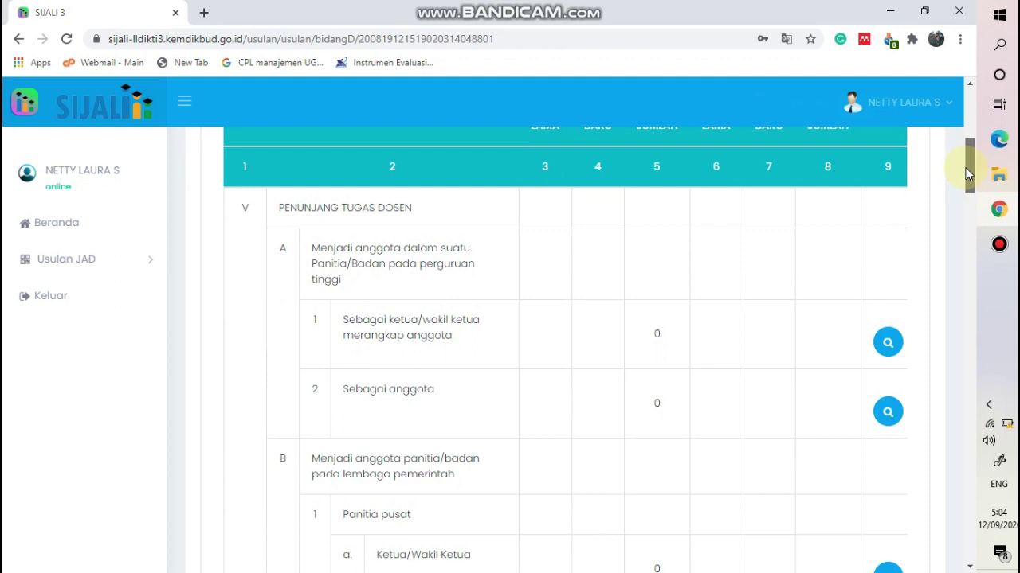
left_click_drag(965, 169, 963, 344)
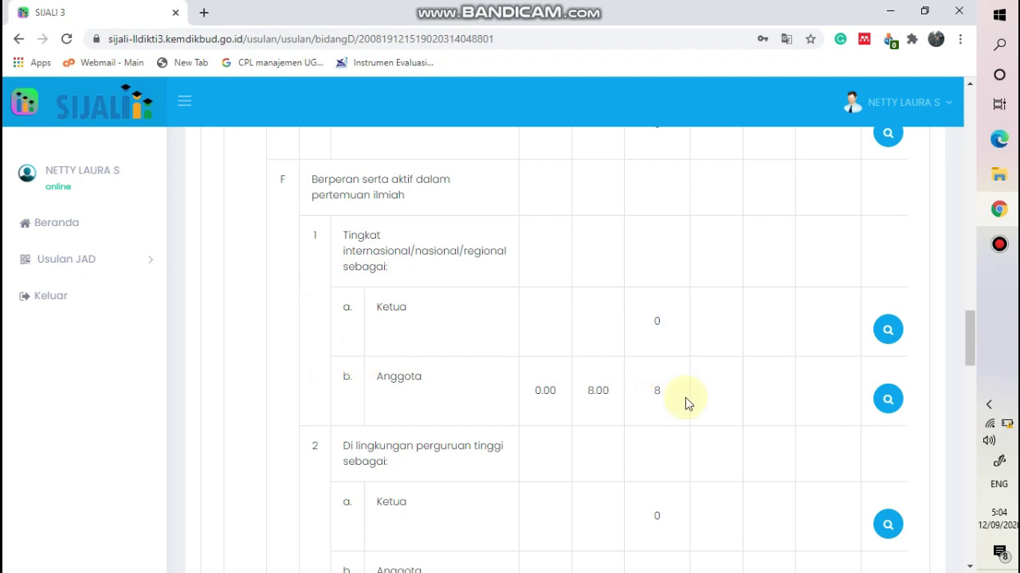
left_click(888, 400)
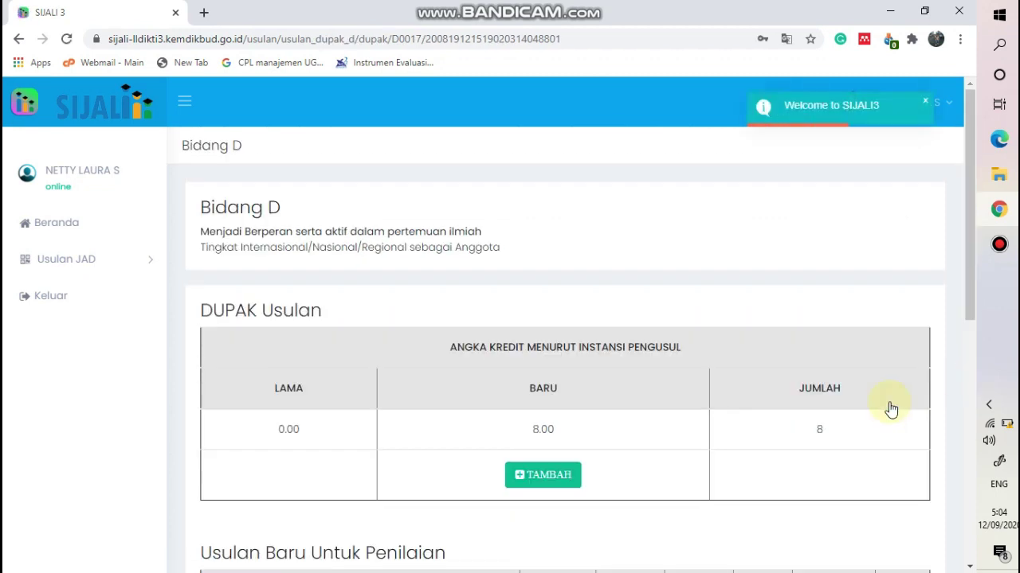
Step: Start a new entry for the Bidang D scientific meeting Anggota item and look at the Semester and Tahun Dasar Akademik options
left_click_drag(967, 211, 933, 228)
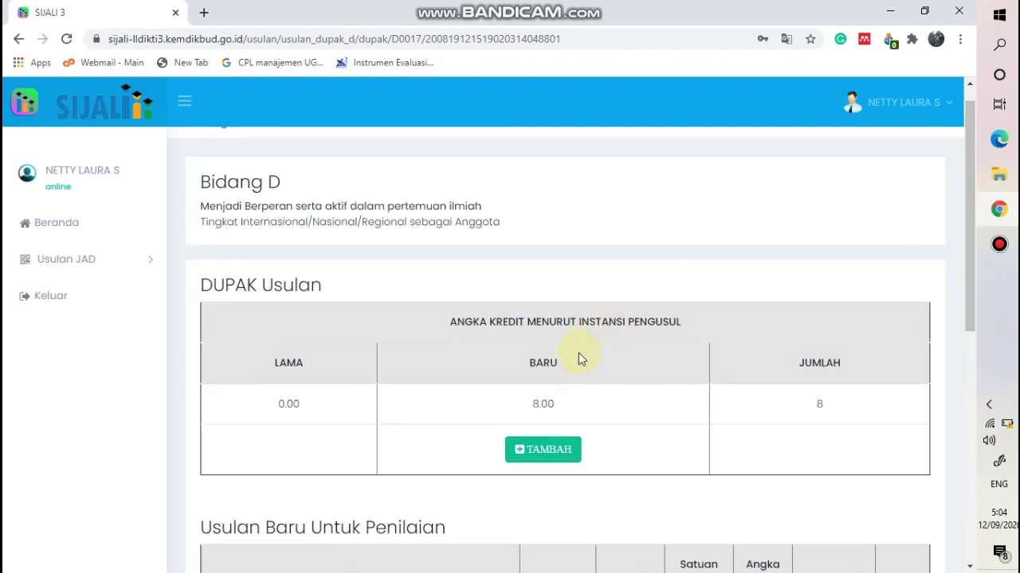
left_click(545, 450)
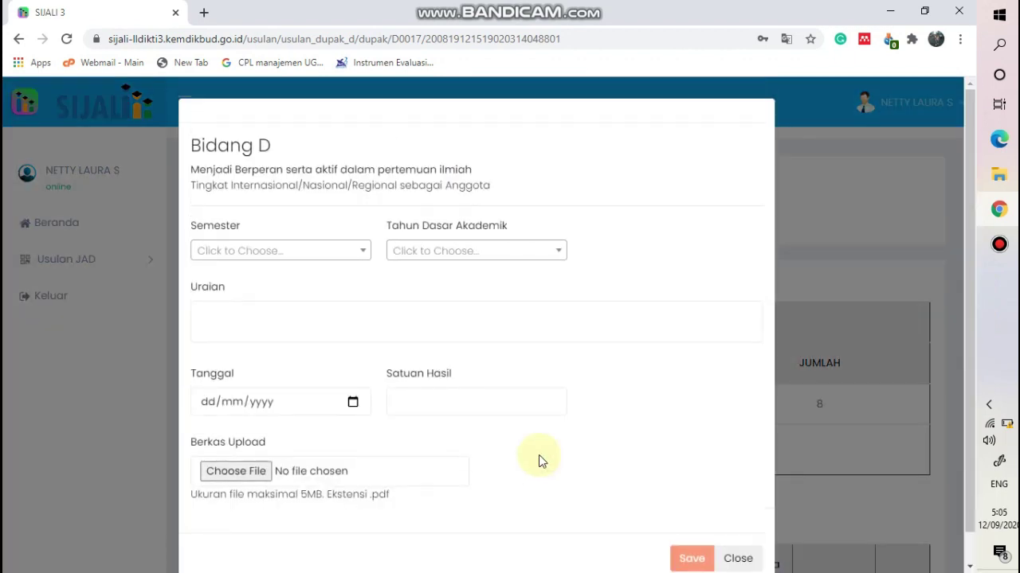
left_click(343, 253)
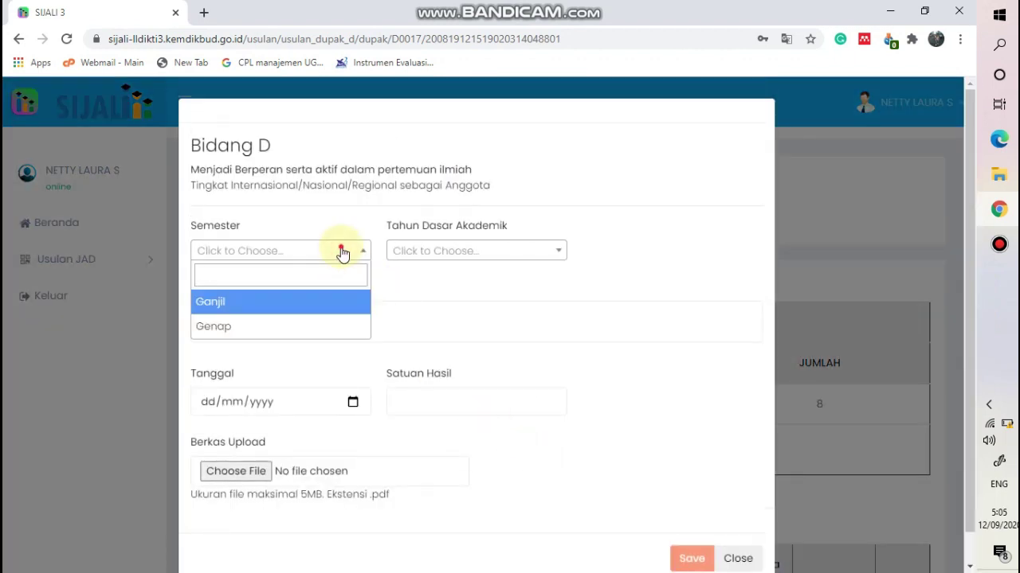
left_click(343, 252)
left_click(435, 260)
left_click(434, 261)
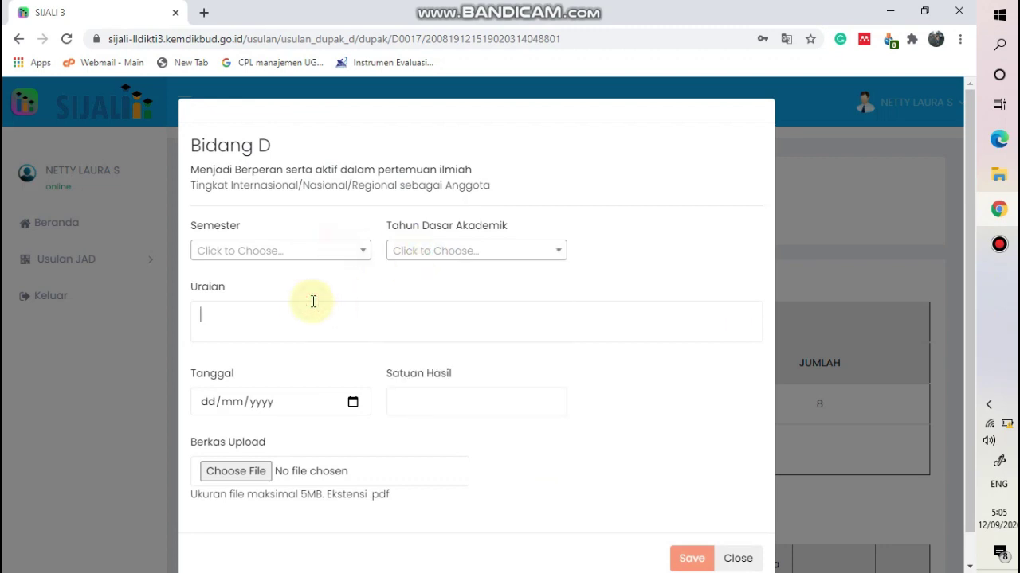
Step: Look at the Tanggal, Satuan Hasil and remaining fields of the Bidang D entry and close the form without saving
left_click(279, 405)
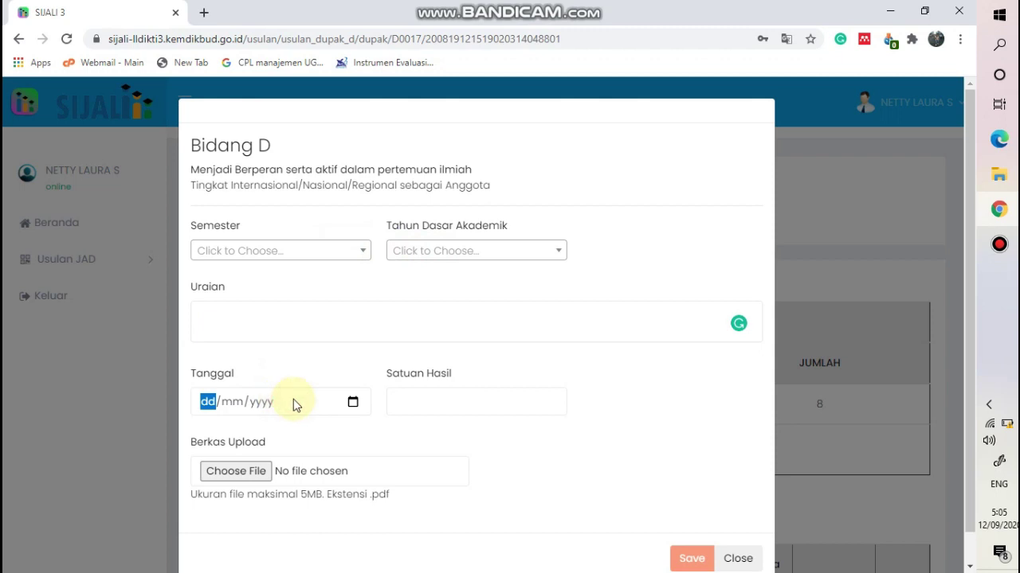
left_click(401, 401)
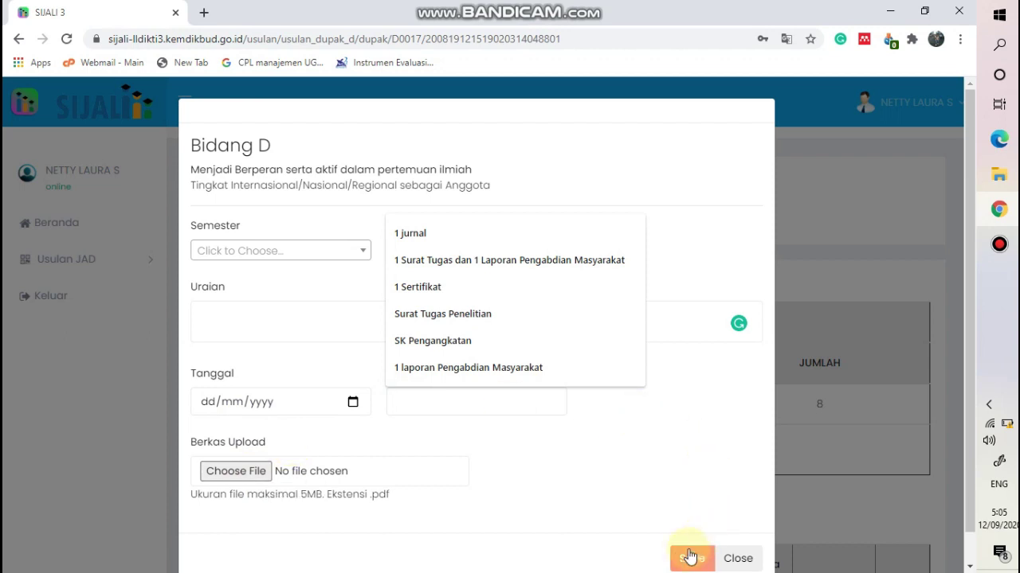
left_click(734, 559)
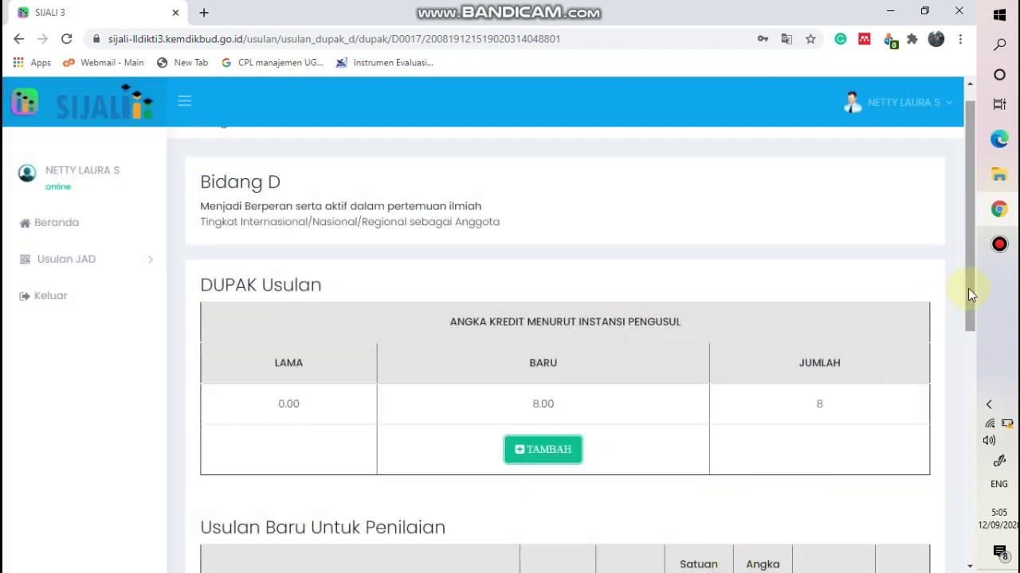
Step: Download and open the PDF evidence of the Implementasi Kampus Merdeka entry under Usulan Baru Untuk Penilaian
left_click(968, 288)
left_click_drag(968, 288, 939, 487)
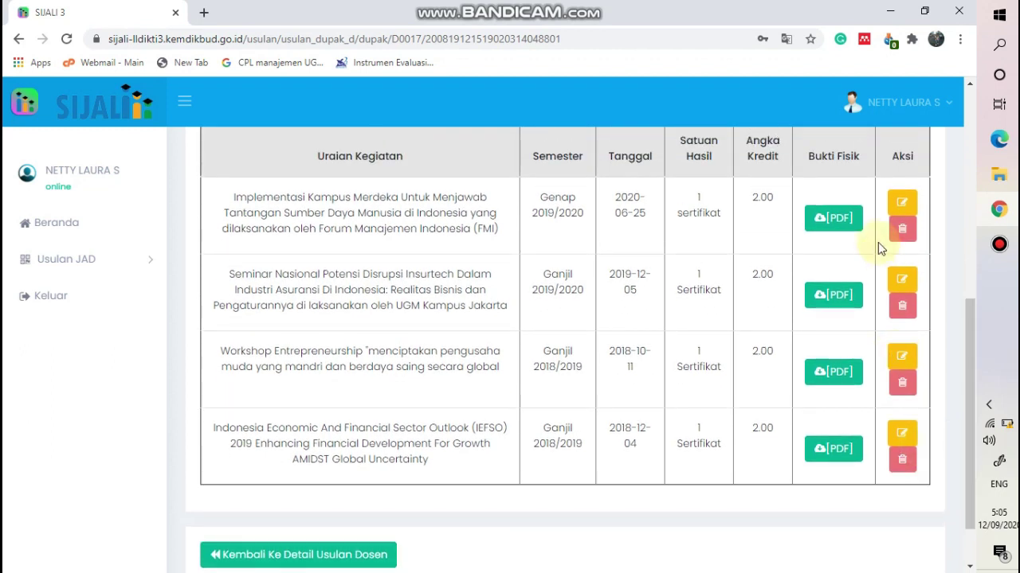
left_click(841, 213)
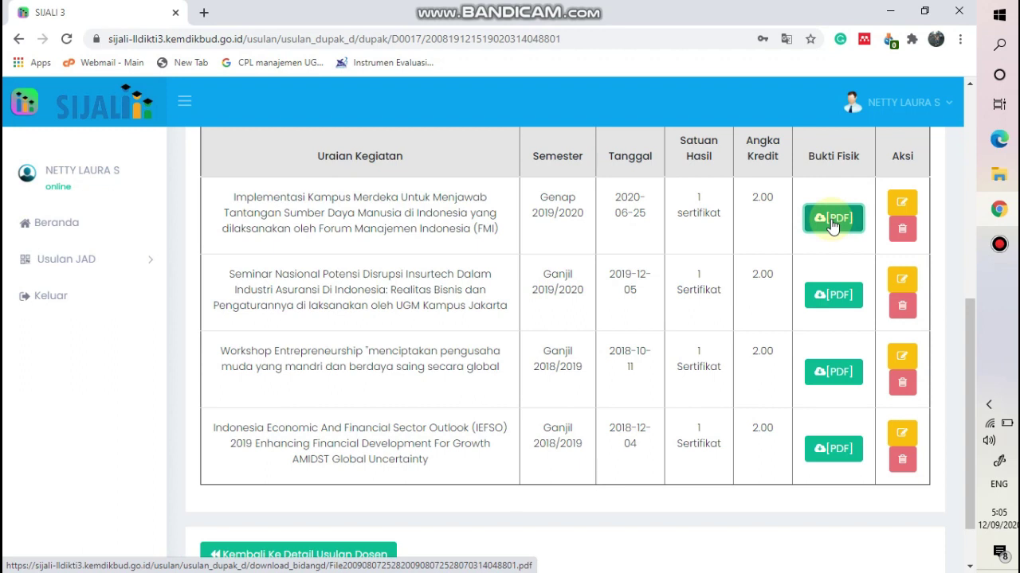
left_click(32, 545)
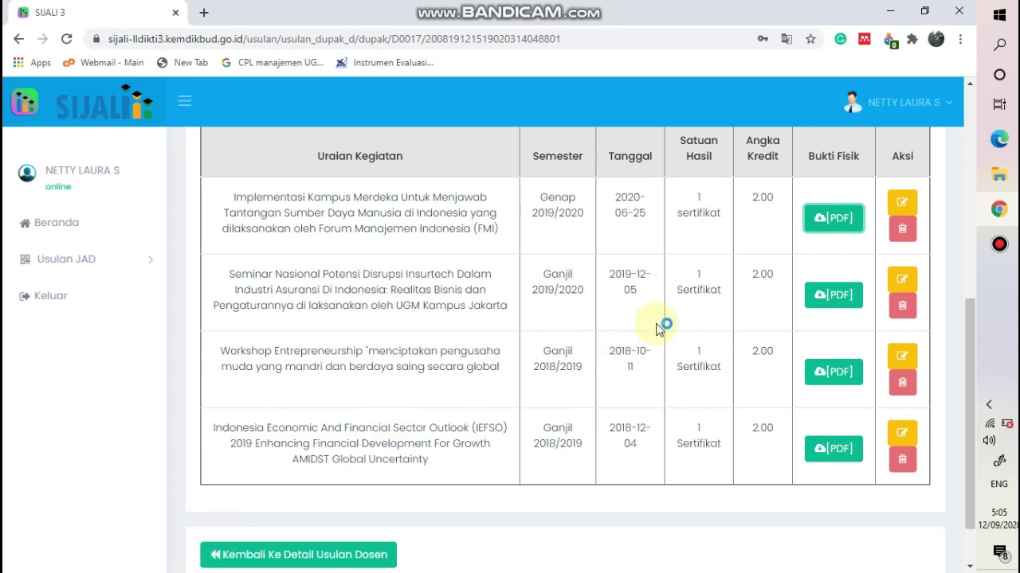
Step: Return to the Bidang D list and review the scientific meeting, award and SLTA textbook items in sections F to H
left_click_drag(973, 330, 973, 370)
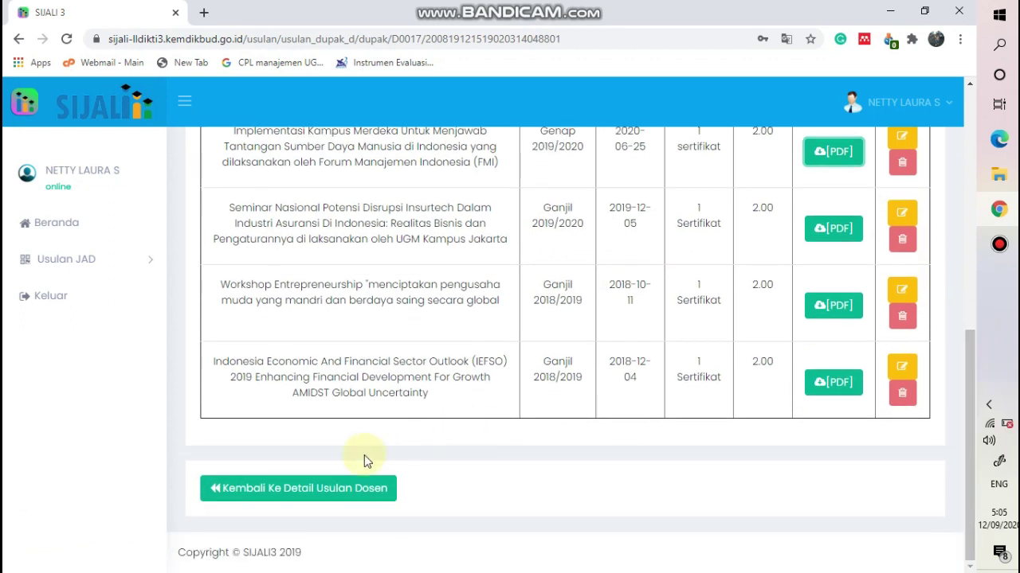
left_click(325, 495)
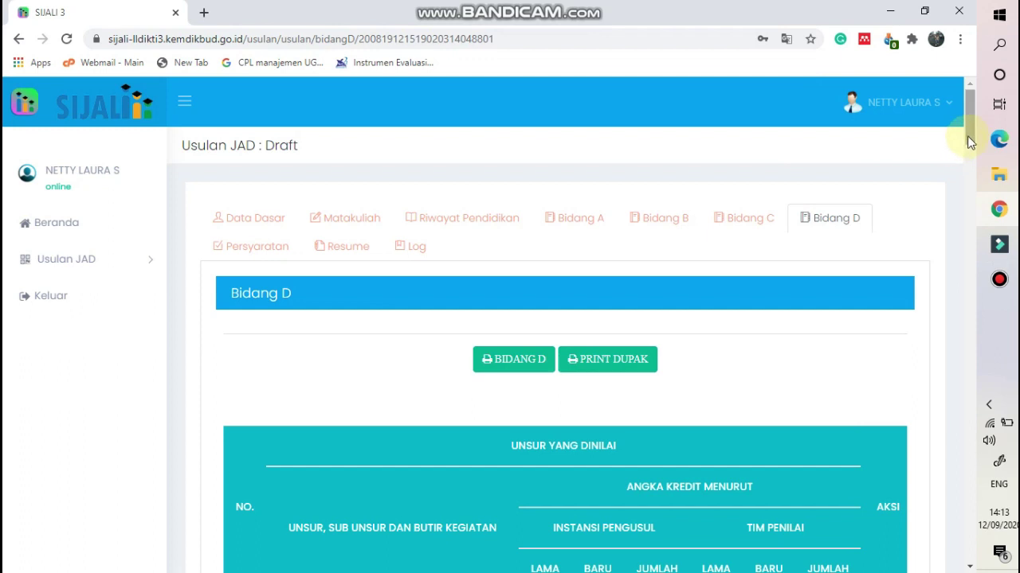
left_click_drag(970, 142, 961, 357)
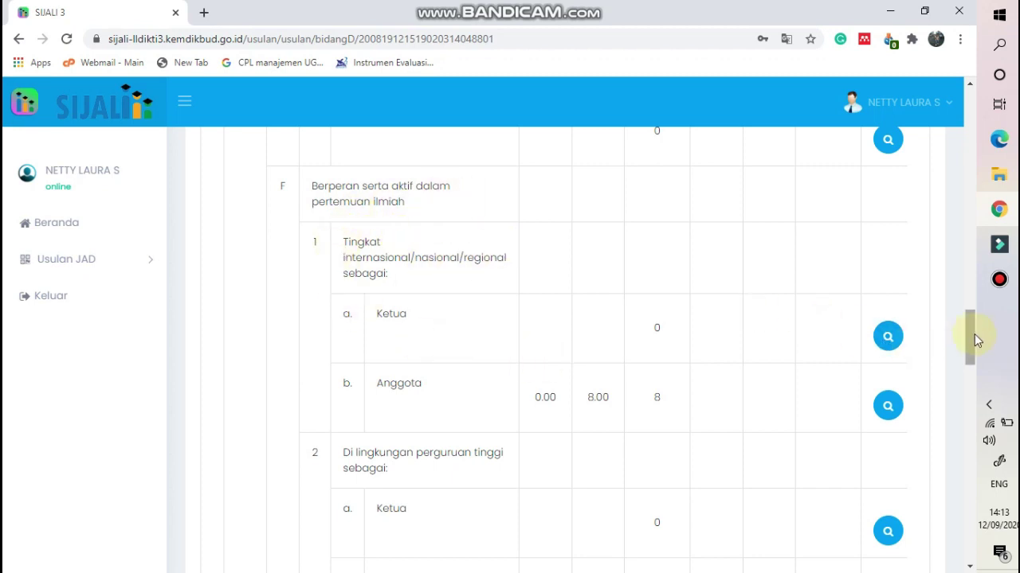
left_click_drag(974, 335, 978, 362)
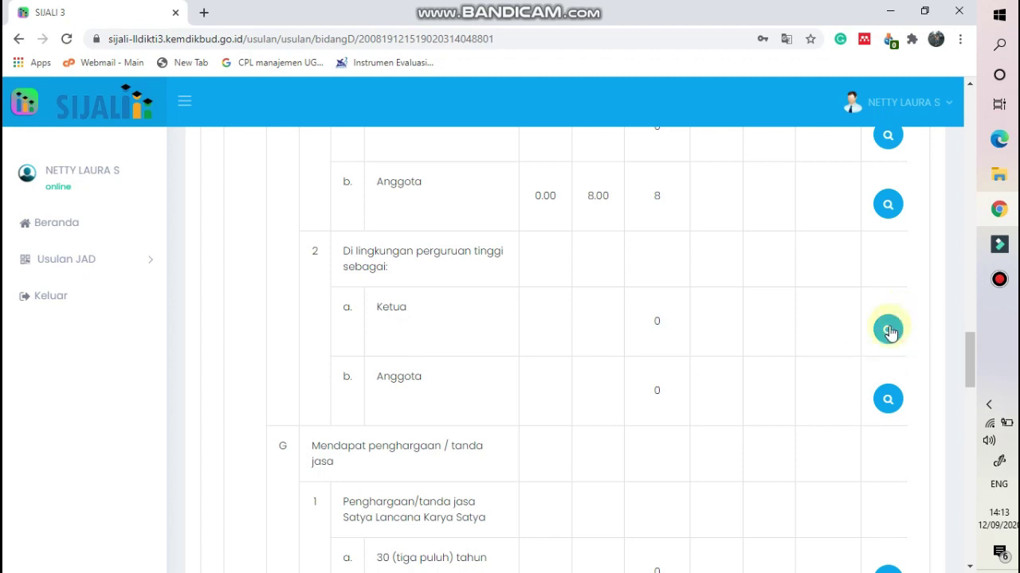
left_click_drag(974, 346, 973, 366)
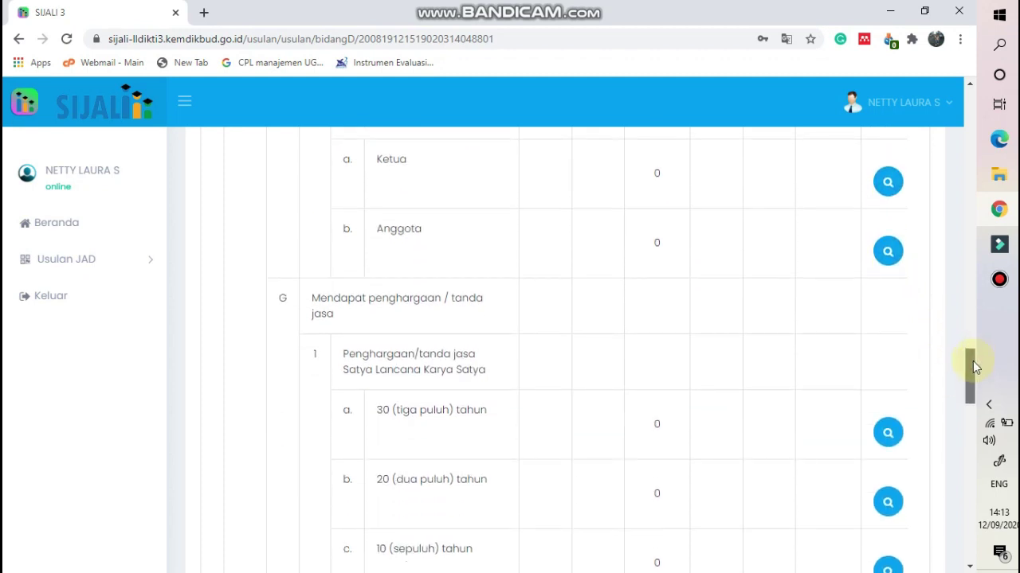
left_click_drag(973, 363, 973, 414)
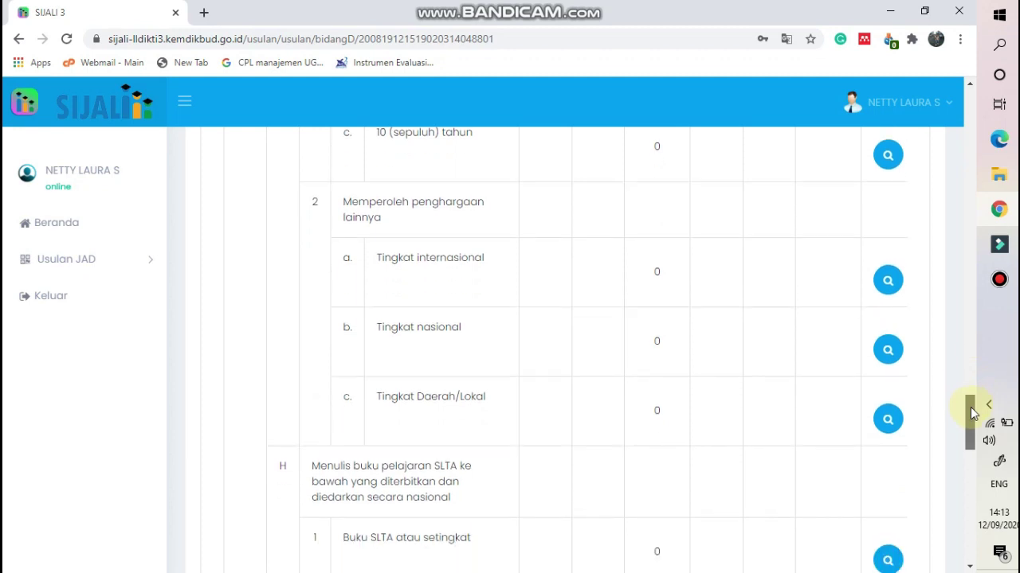
left_click_drag(971, 413, 953, 115)
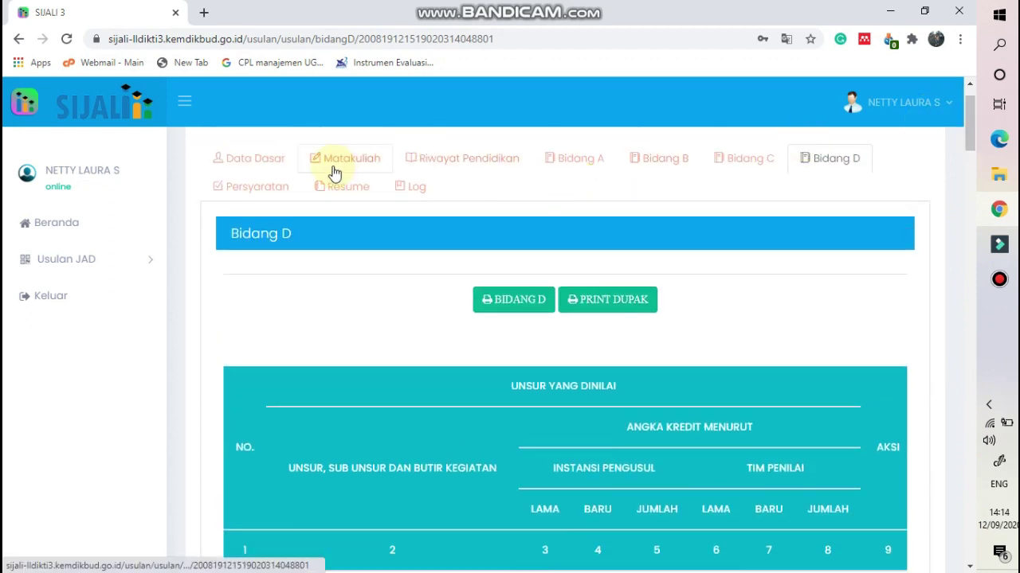
Step: Switch to Persyaratan and review the list of required documents for the proposal
left_click(253, 192)
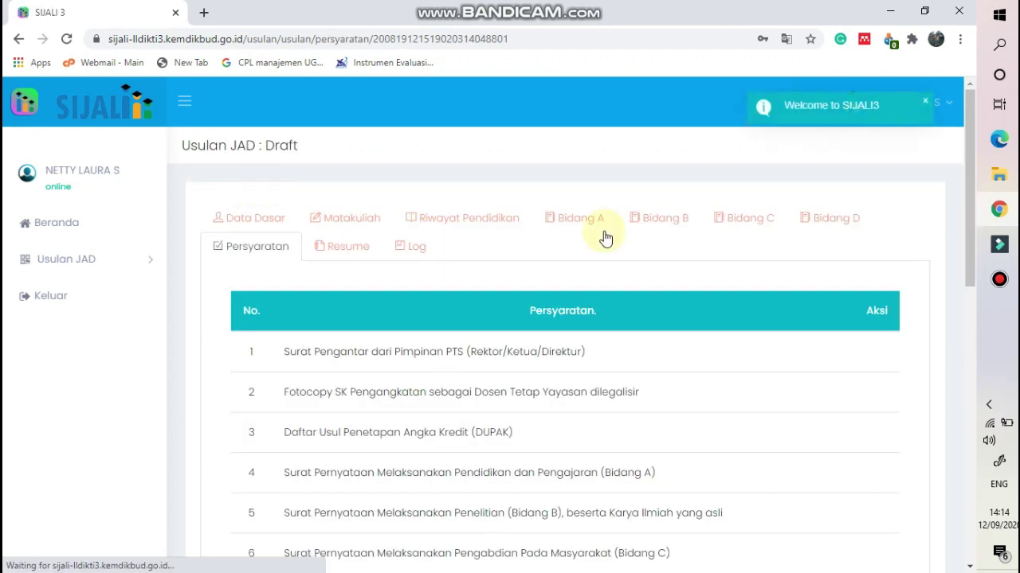
left_click_drag(967, 133, 972, 184)
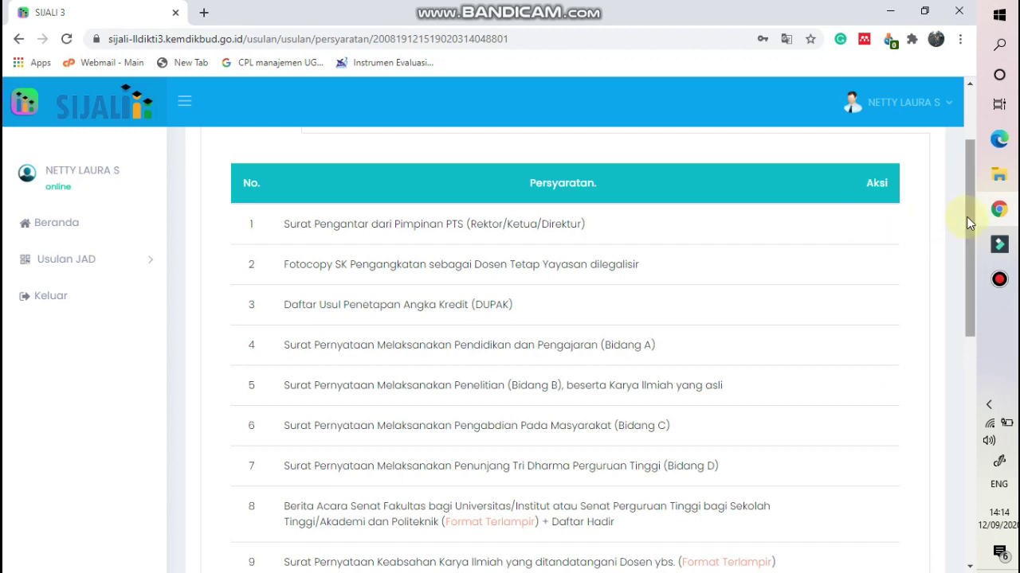
left_click_drag(966, 216, 970, 185)
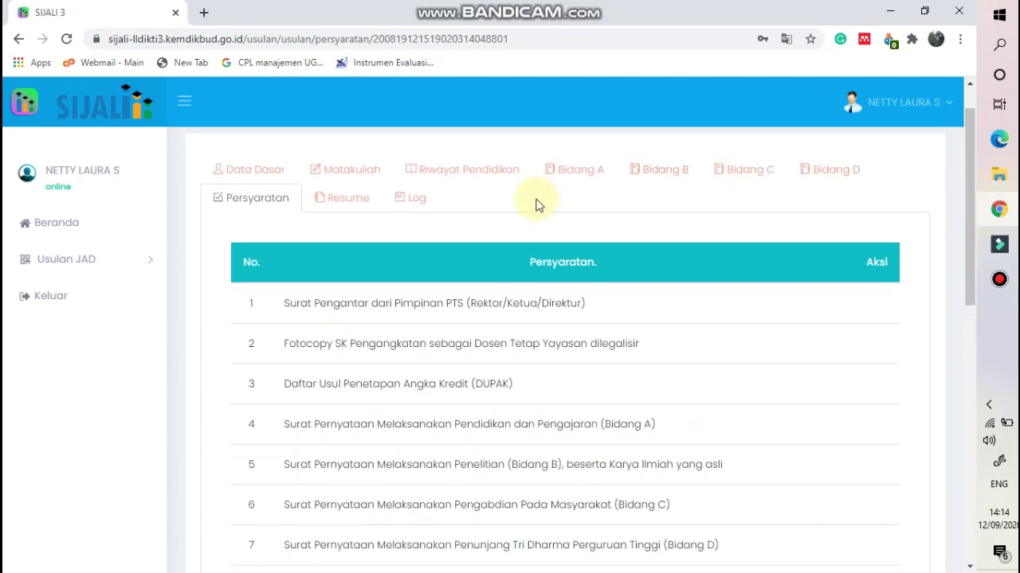
Step: Switch to the Resume and compare the required and proposed credit points per Bidang, including the Usulan Angka Kredit section
left_click(356, 205)
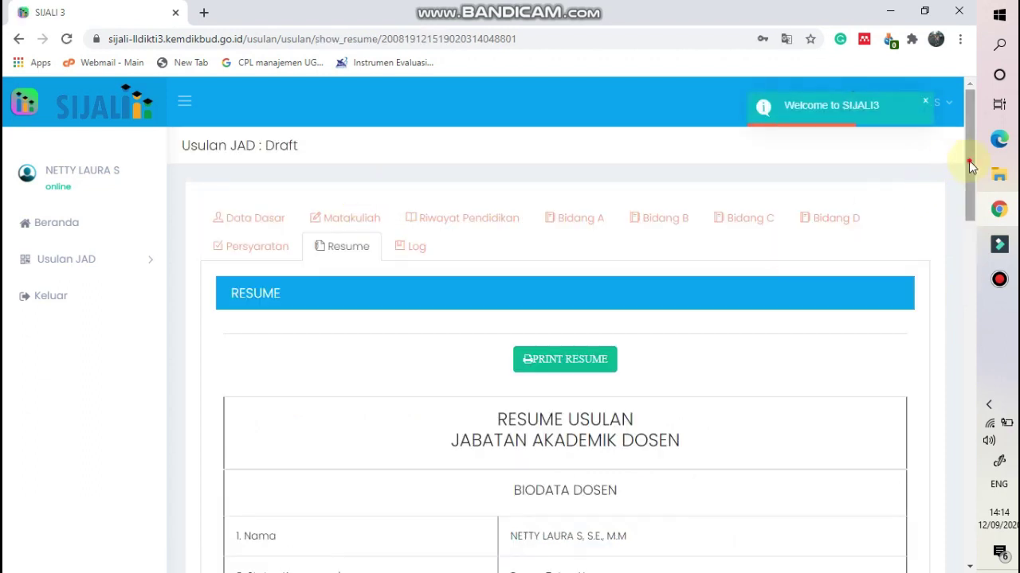
left_click_drag(967, 166, 968, 487)
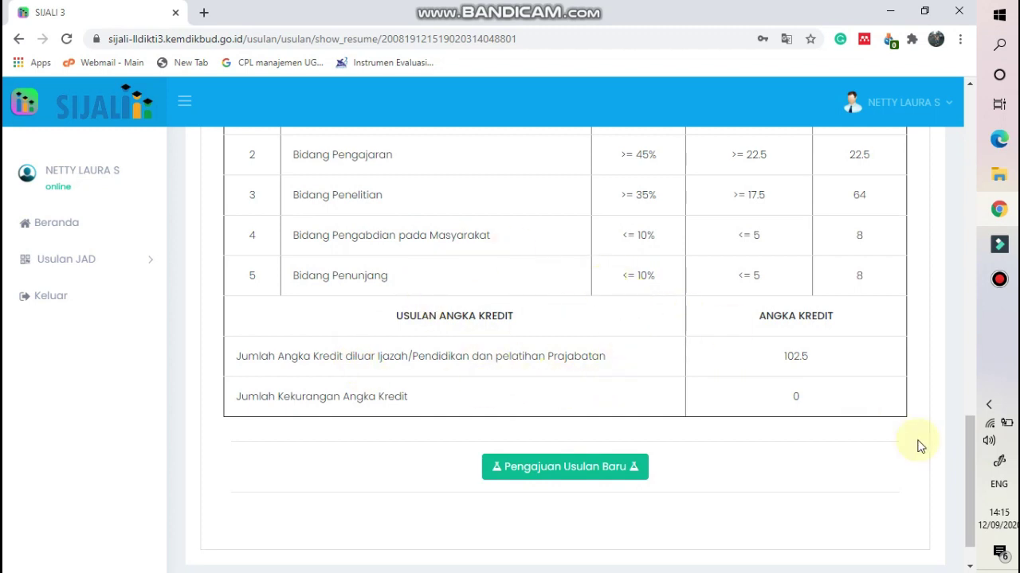
left_click_drag(965, 426, 965, 425)
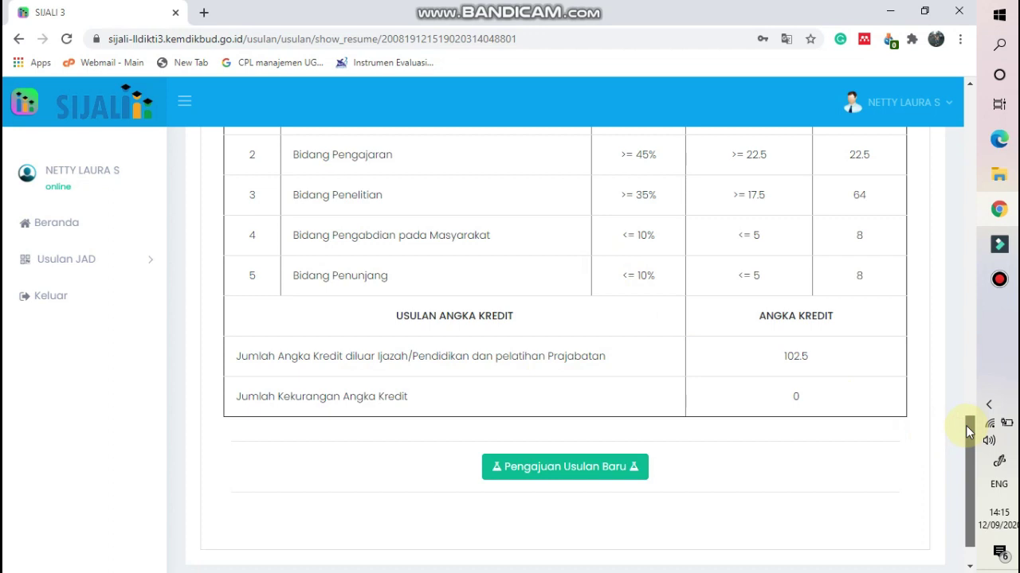
left_click_drag(966, 425, 983, 371)
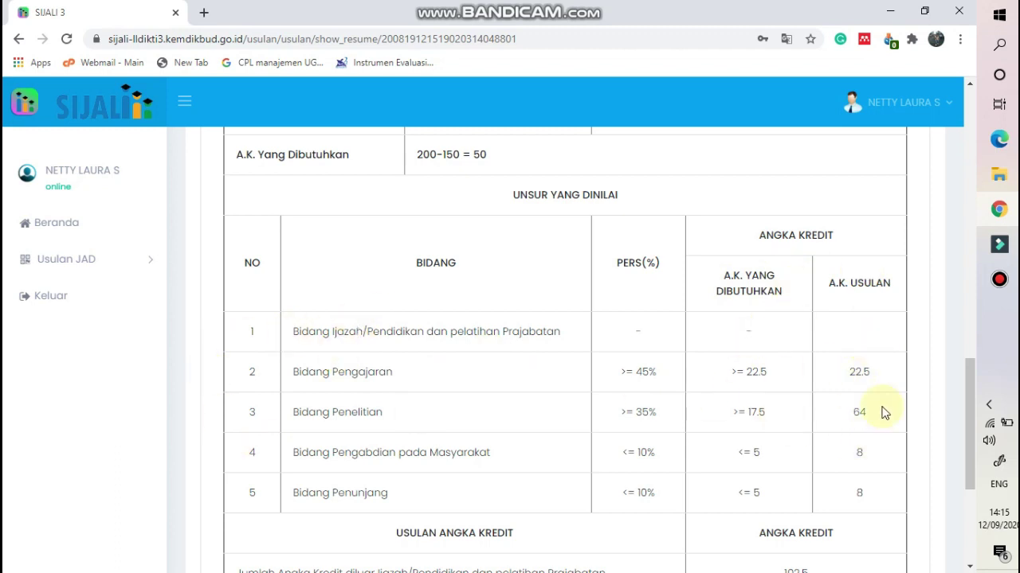
left_click_drag(969, 409, 968, 435)
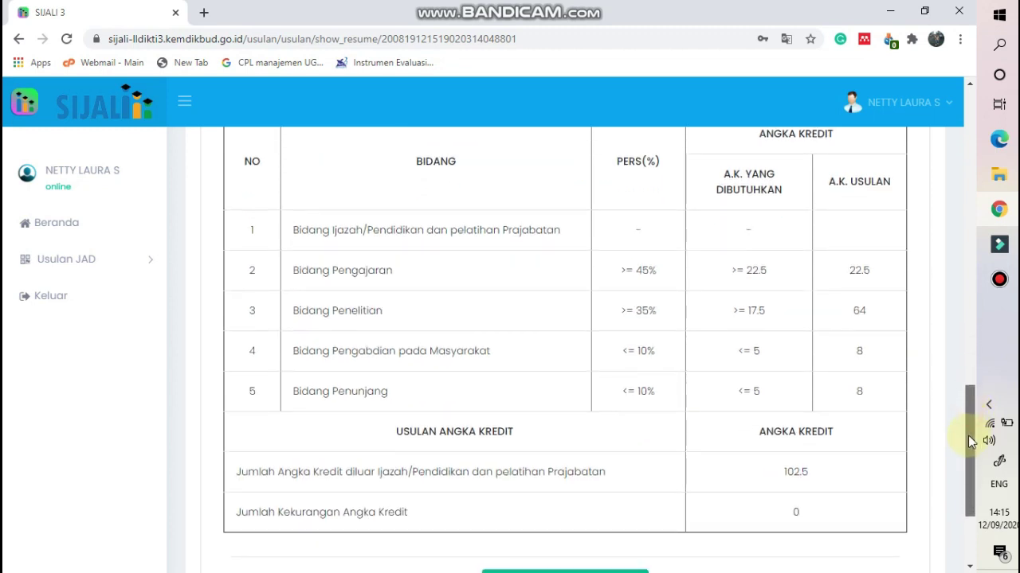
left_click_drag(967, 437, 970, 465)
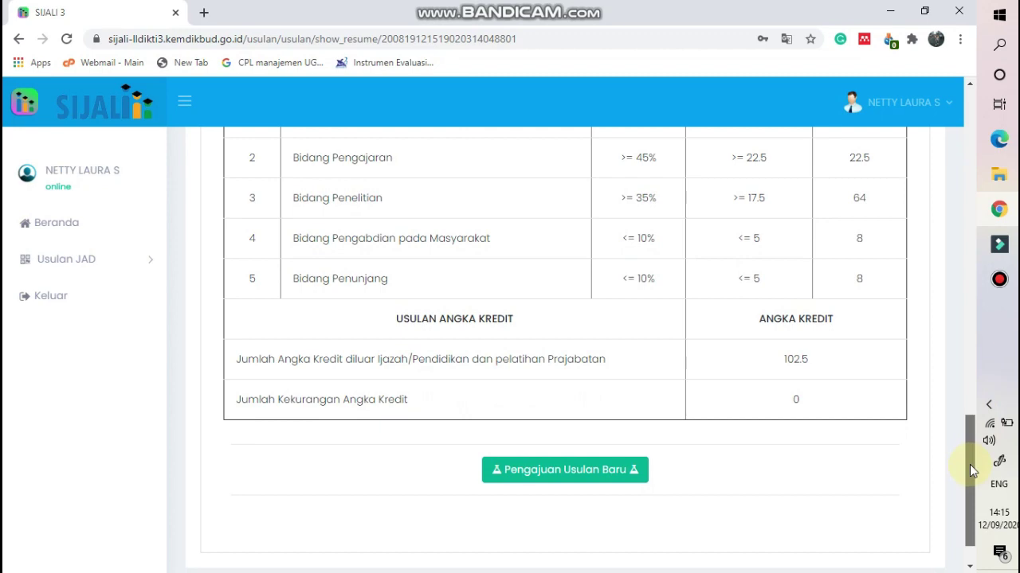
left_click_drag(970, 464, 971, 120)
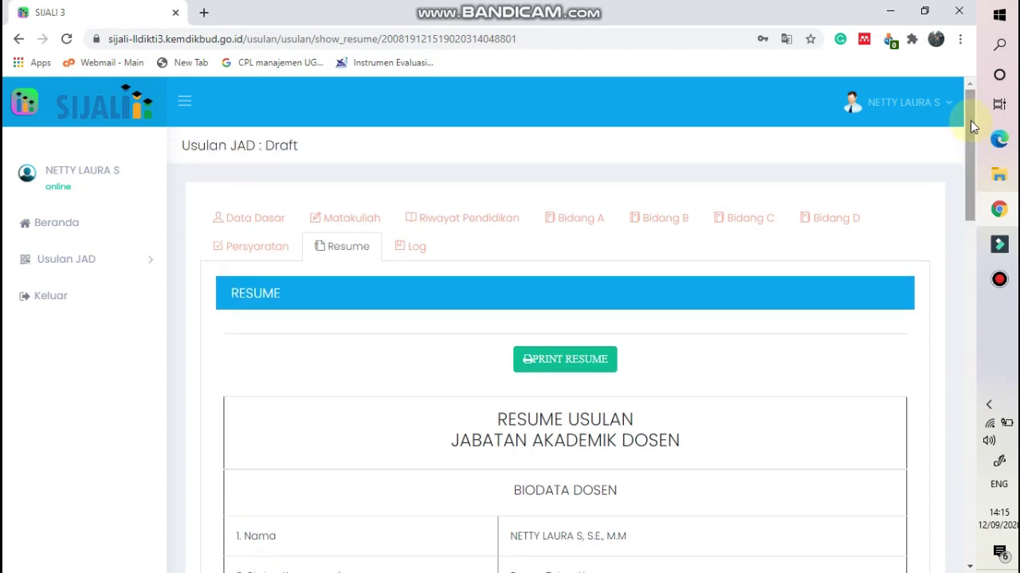